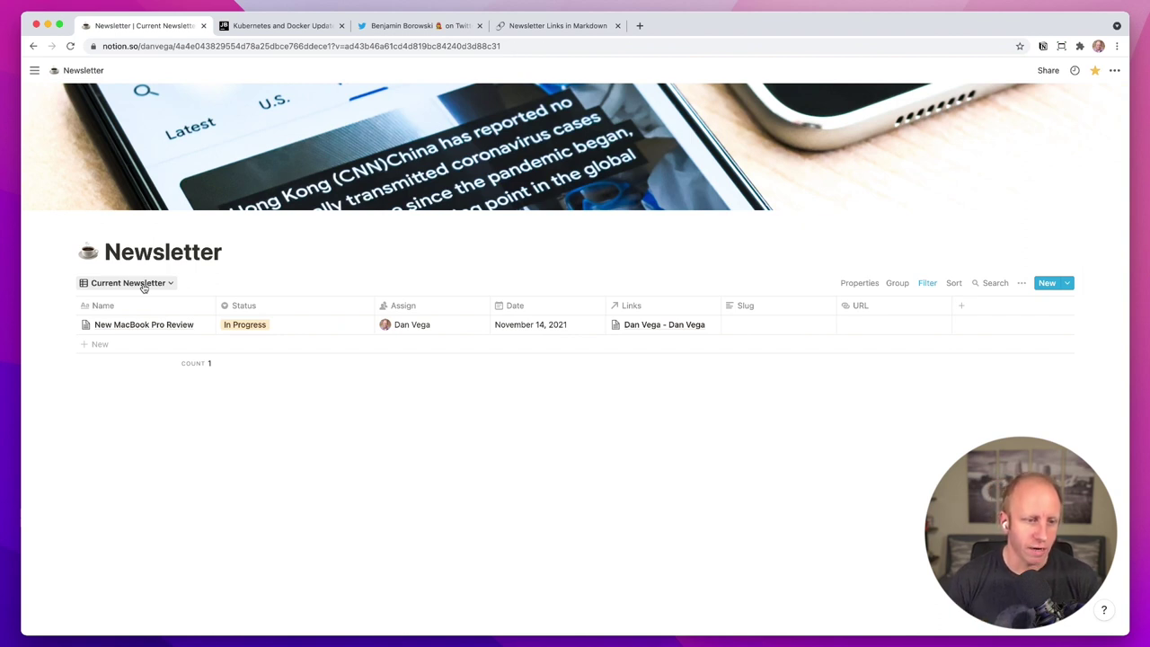
Look over the Newsletter database's available views and the properties of the New MacBook Pro Review entry
left_click(142, 286)
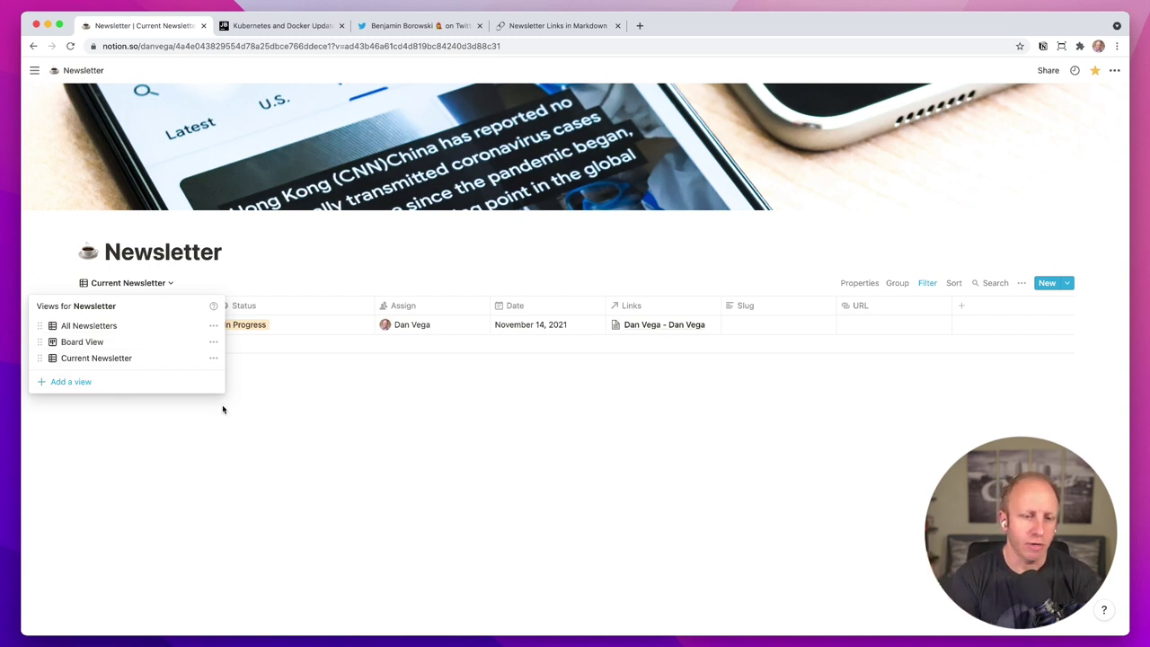
left_click(279, 439)
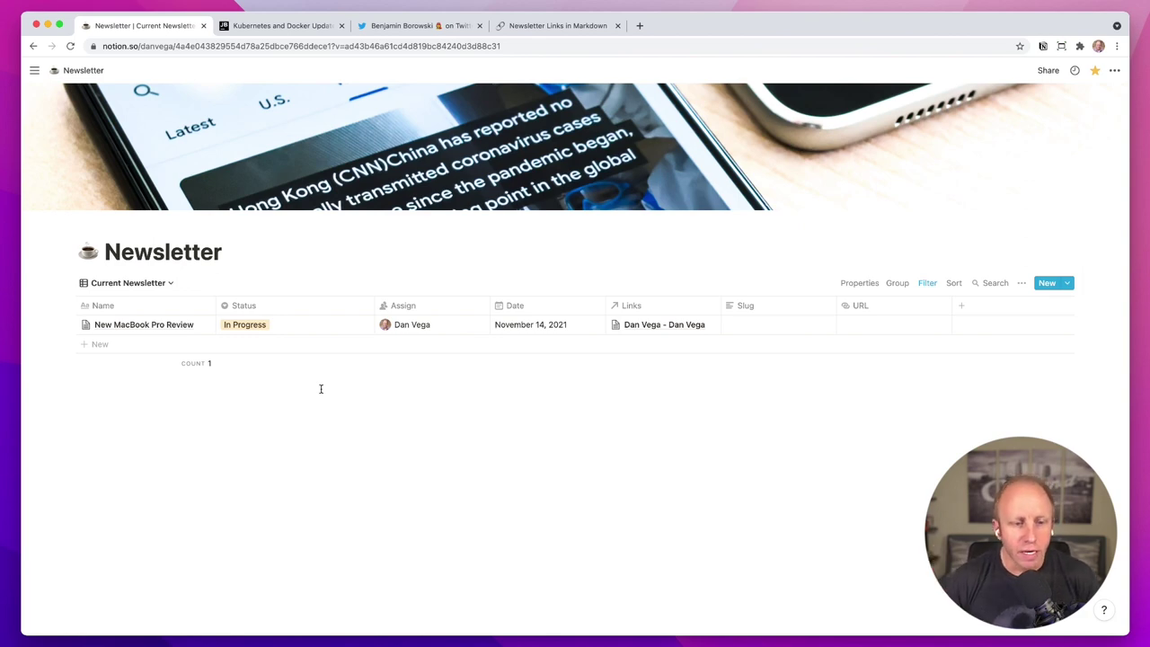
mouse_move(344, 326)
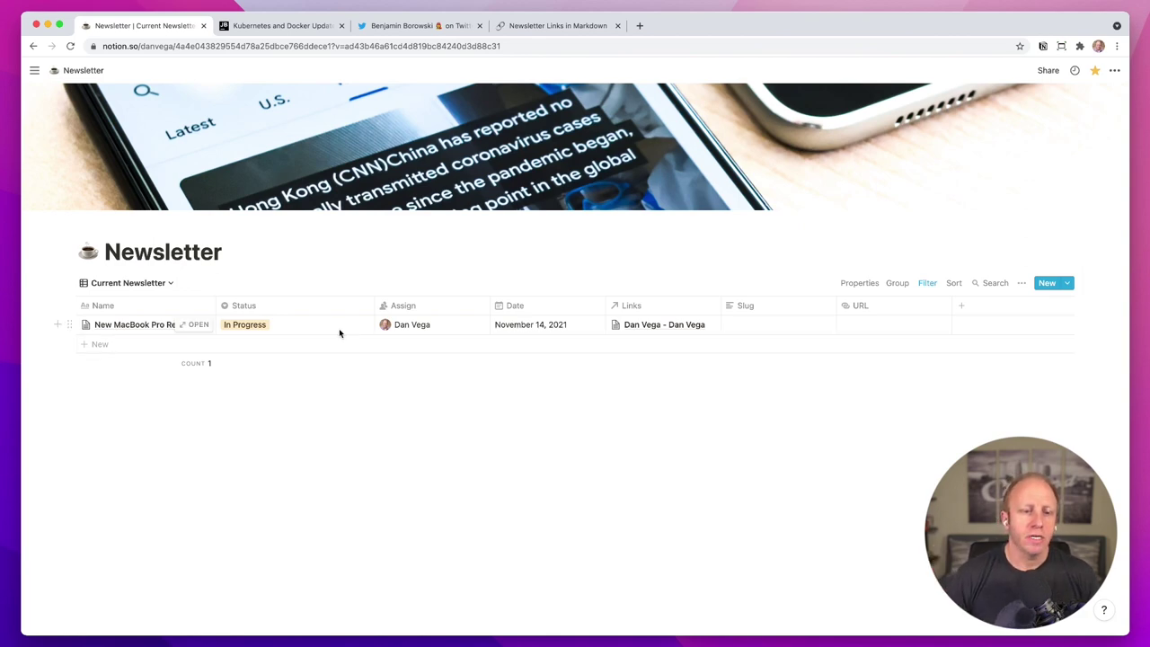
left_click(194, 324)
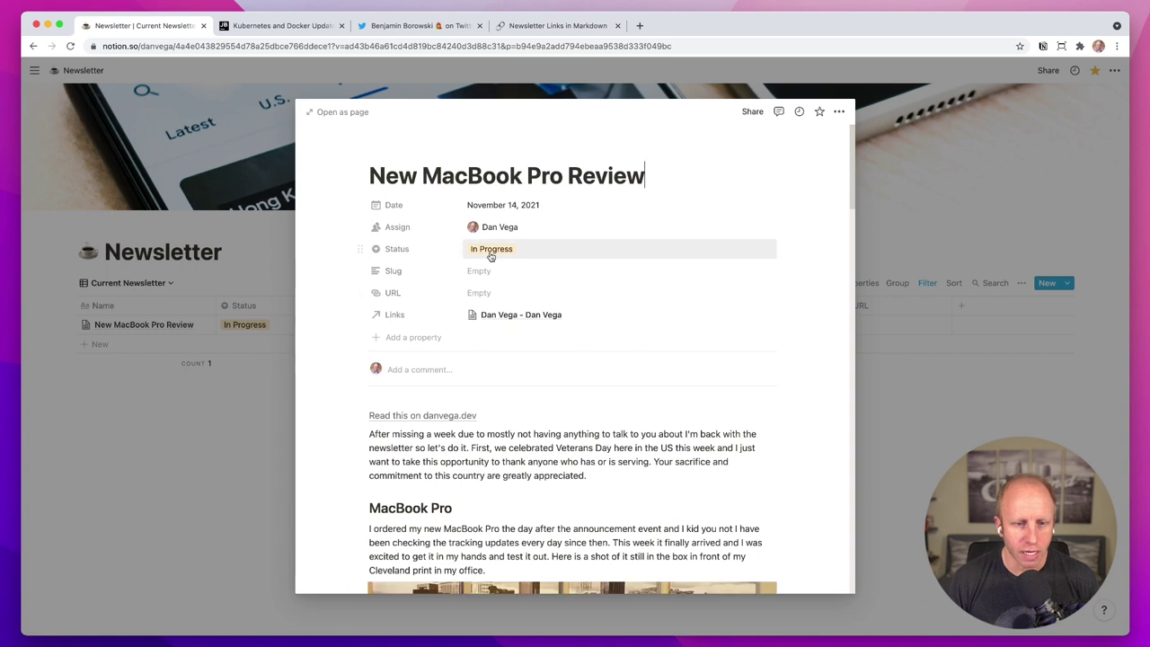
left_click(231, 341)
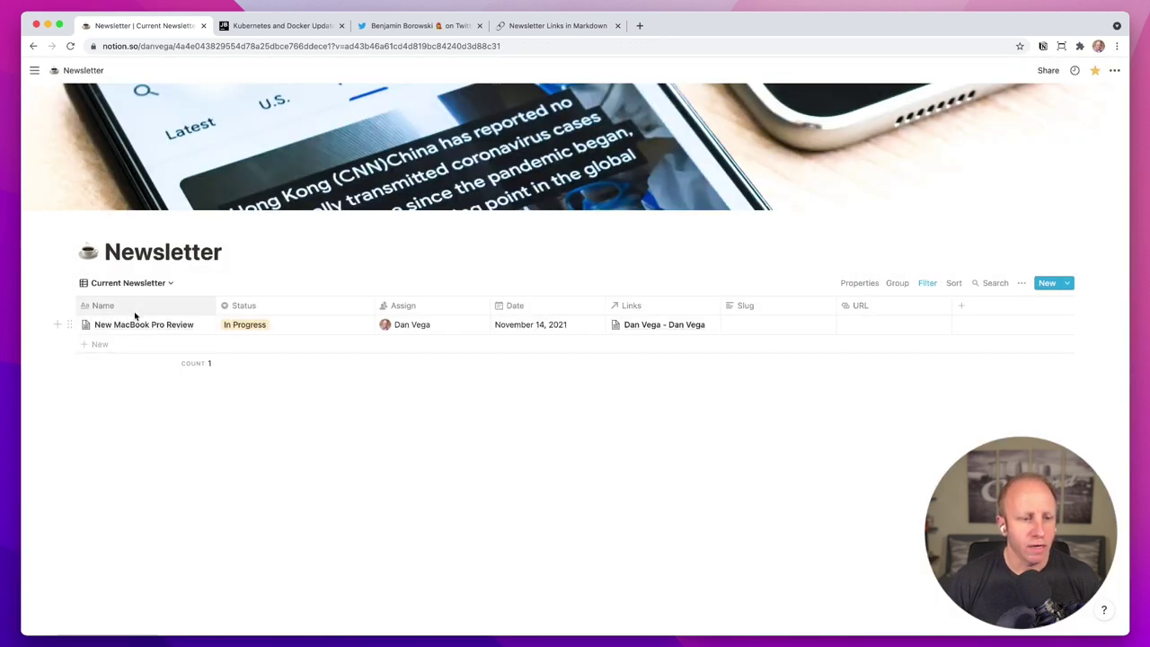
In Board View, move the New MacBook Pro Review card from In Progress to Published, and return to the Current Newsletter view
left_click(130, 283)
left_click(141, 339)
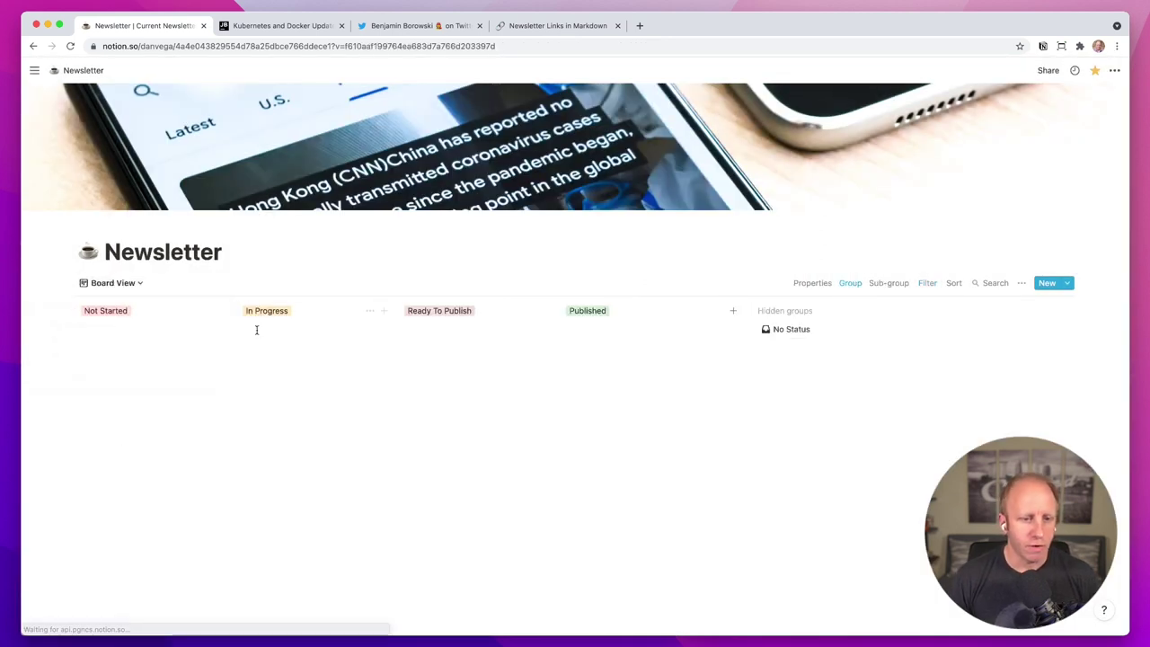
left_click_drag(282, 331, 570, 326)
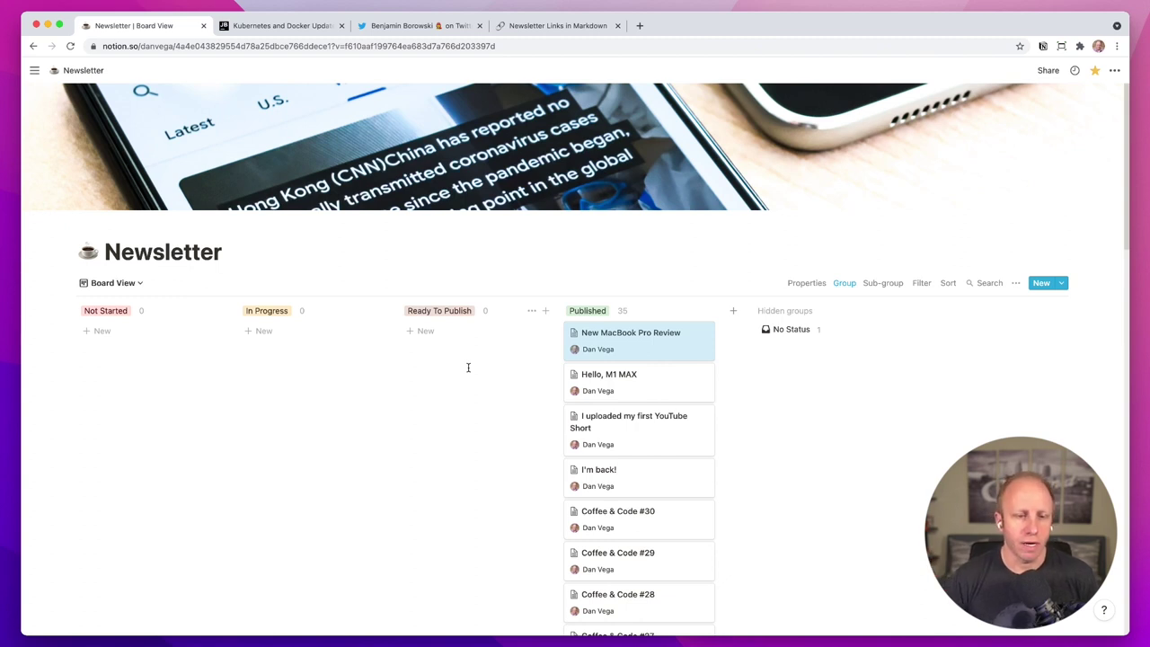
left_click(113, 282)
left_click(129, 358)
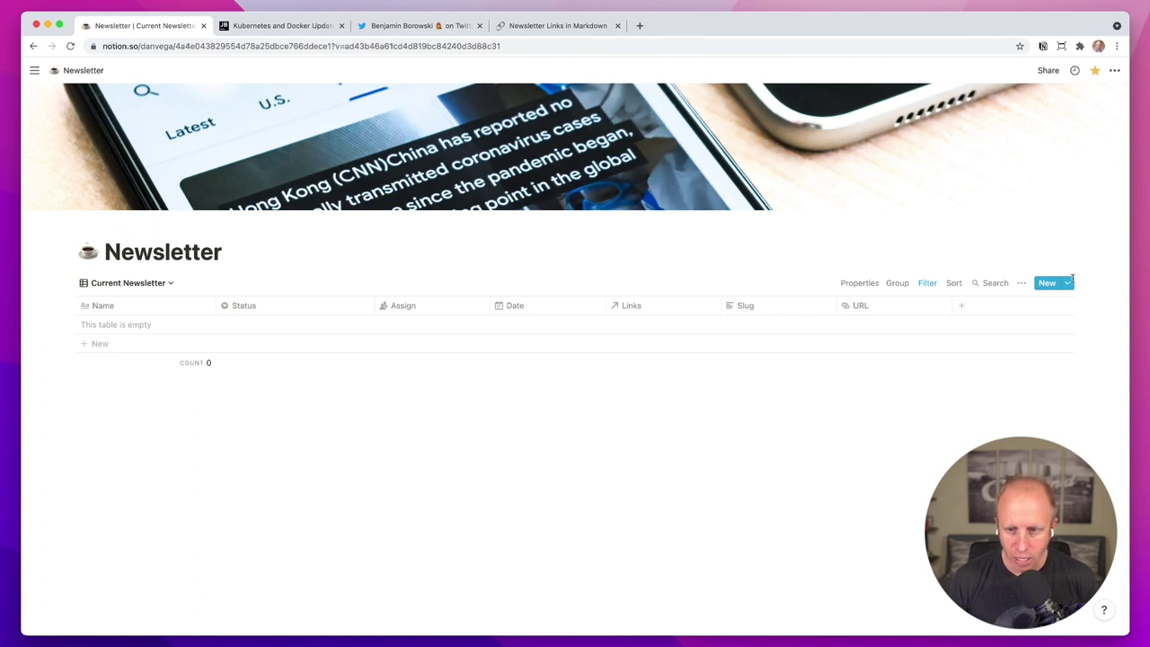
Open the Coffee & Code # template for editing and review its properties, section headings and closing text
left_click(1066, 284)
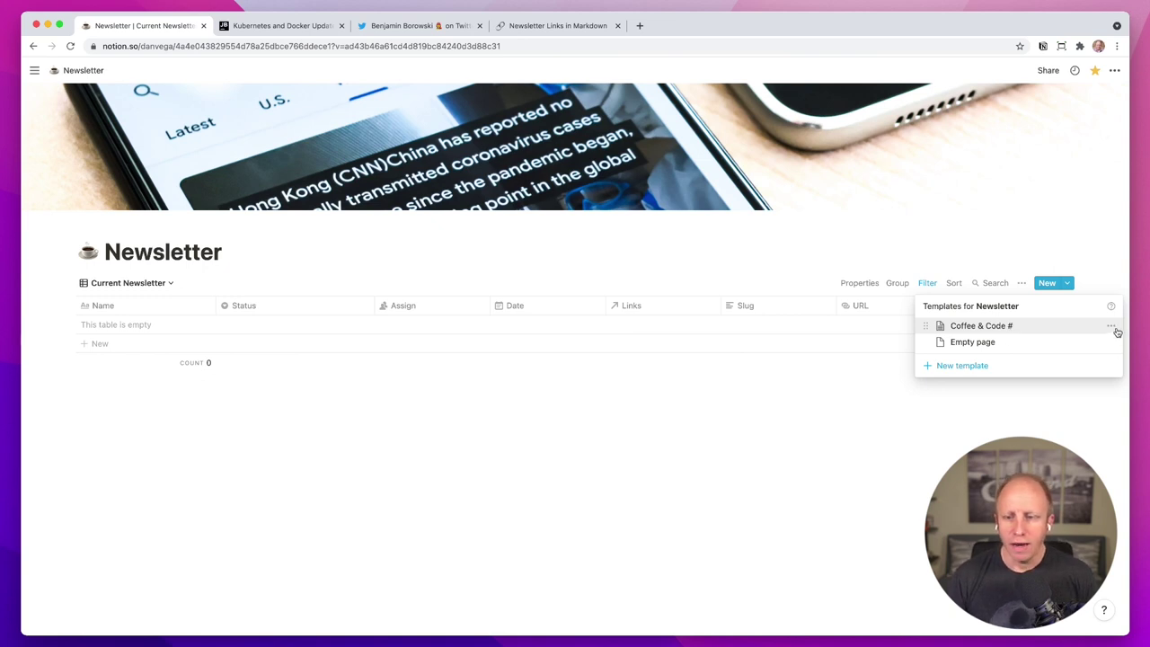
left_click(1112, 327)
left_click(1038, 317)
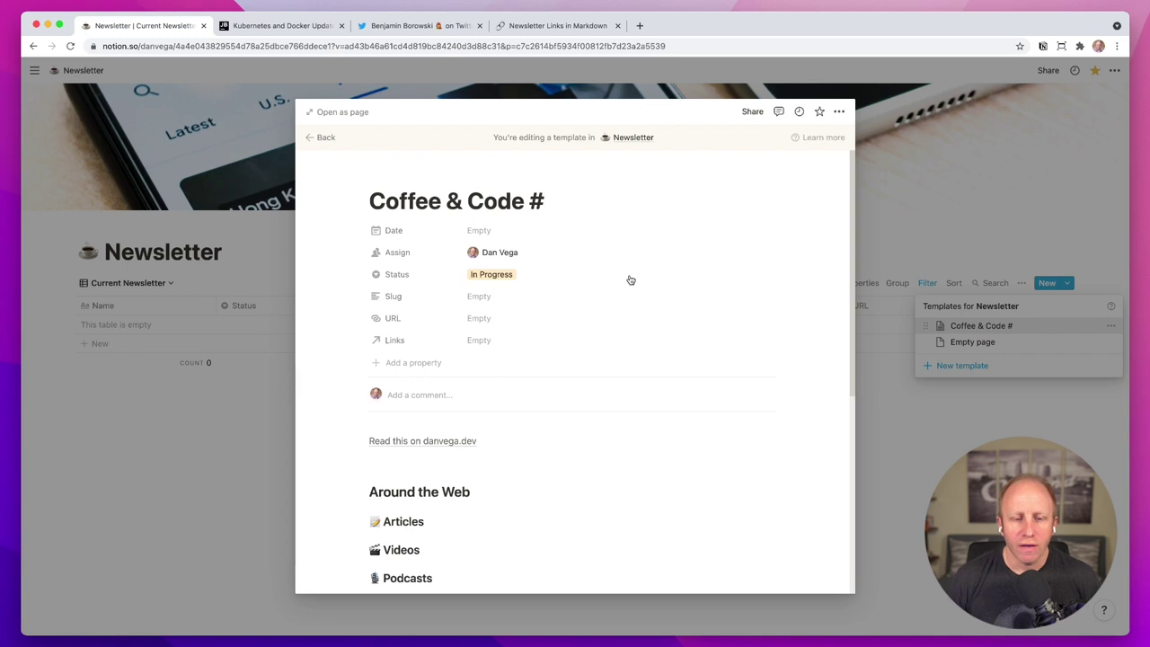
scroll(509, 414, "down", 4)
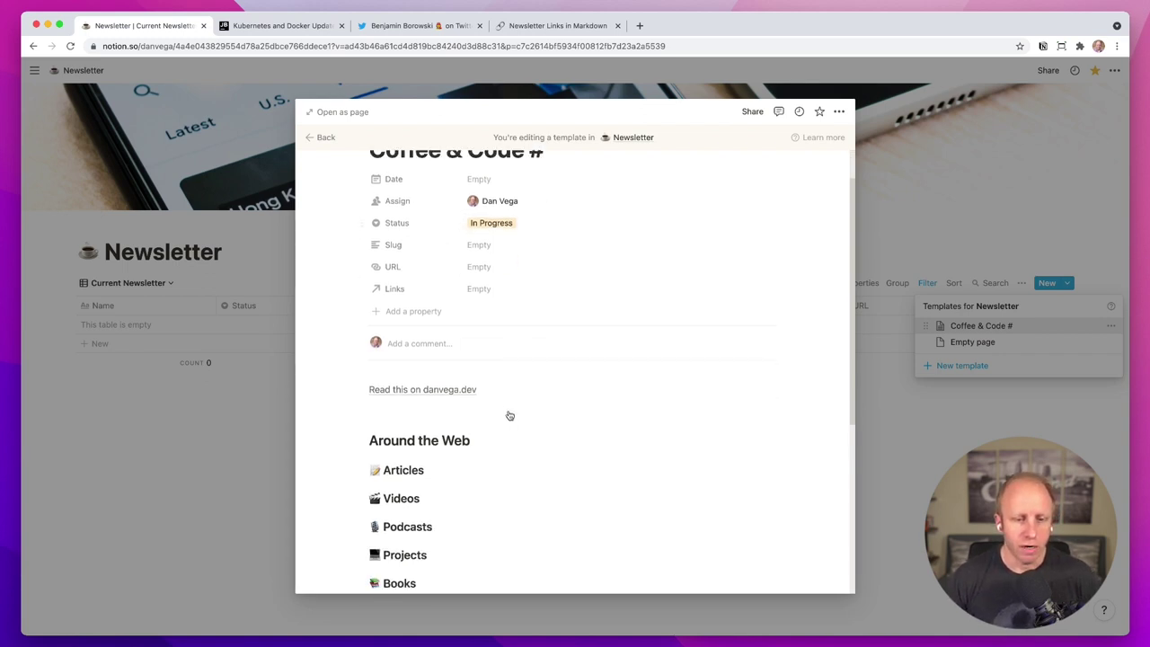
left_click(419, 290)
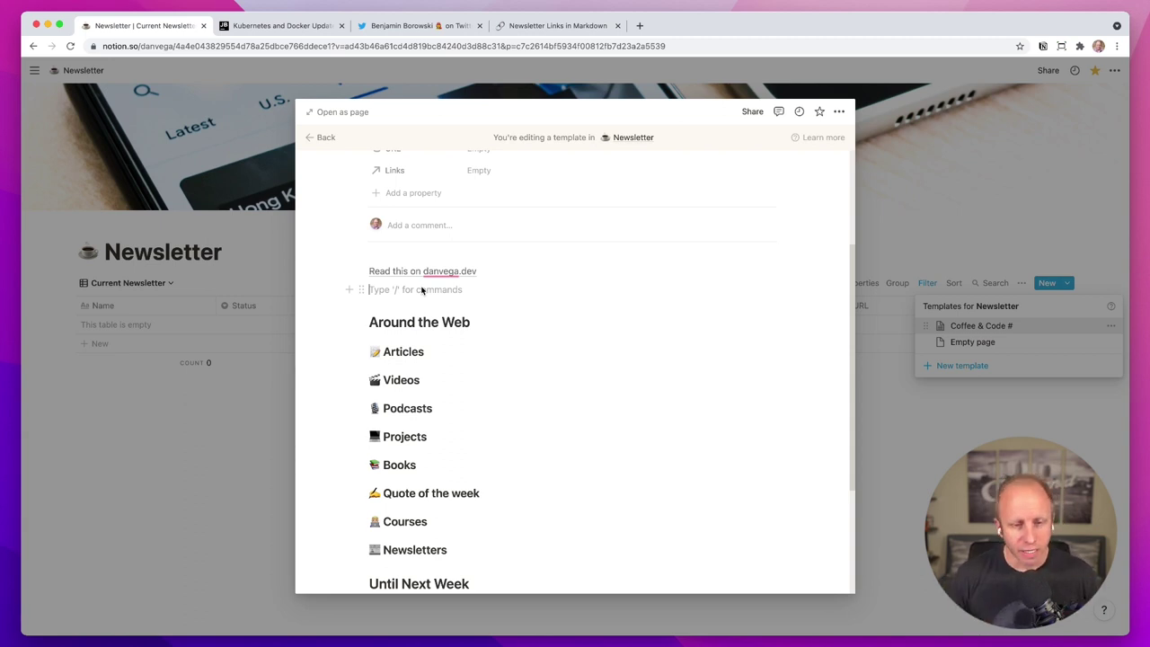
scroll(506, 393, "down", 5)
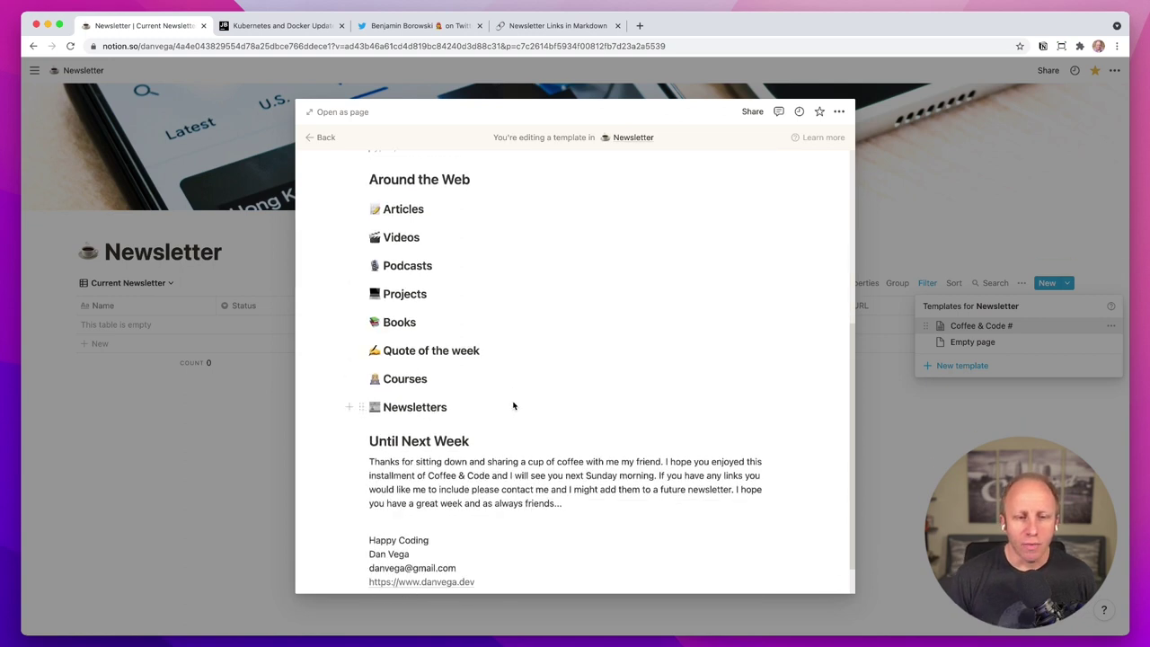
scroll(516, 392, "up", 1)
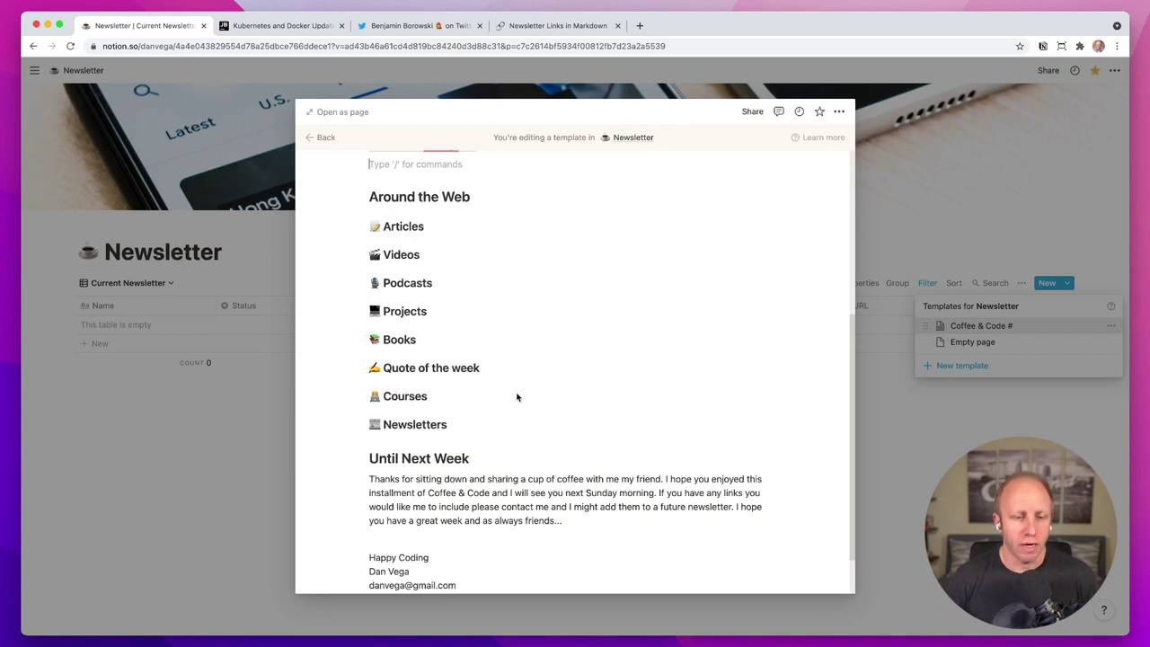
left_click(964, 426)
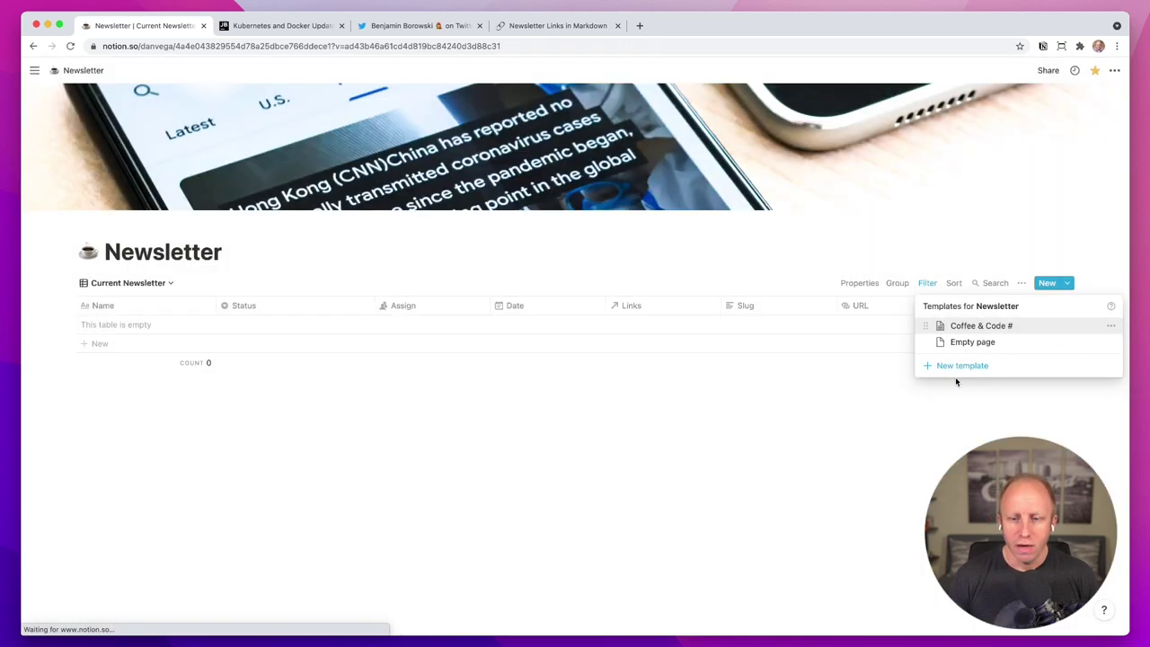
Create a newsletter entry from the Coffee & Code # template and title it Current Newsletter
left_click(971, 326)
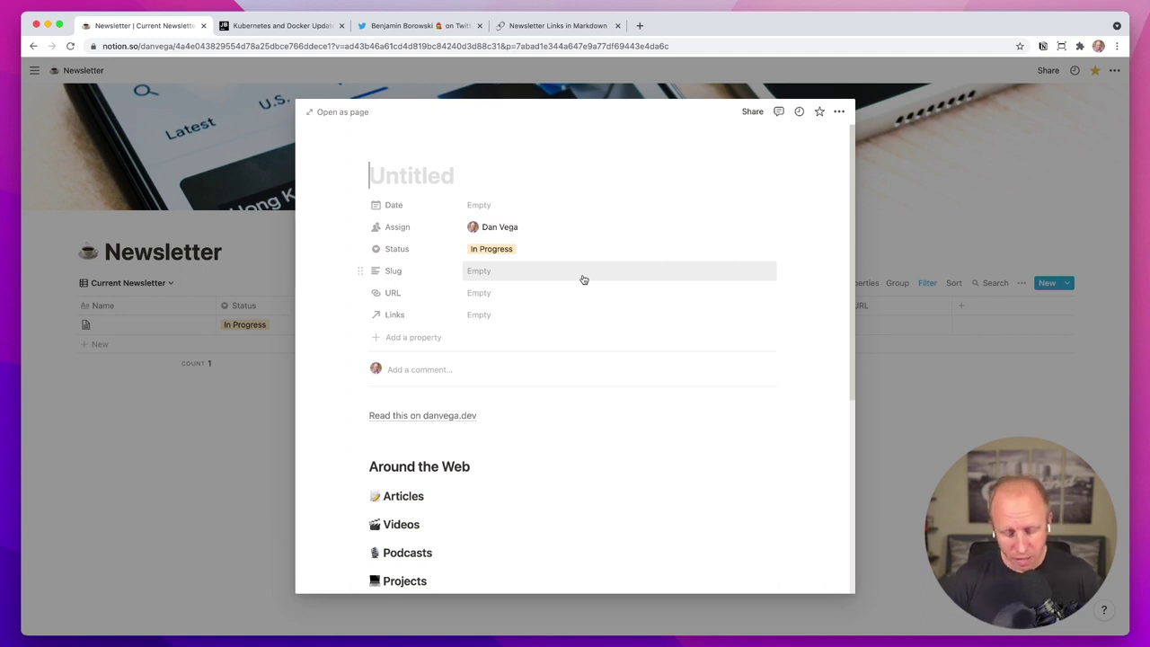
type("Current")
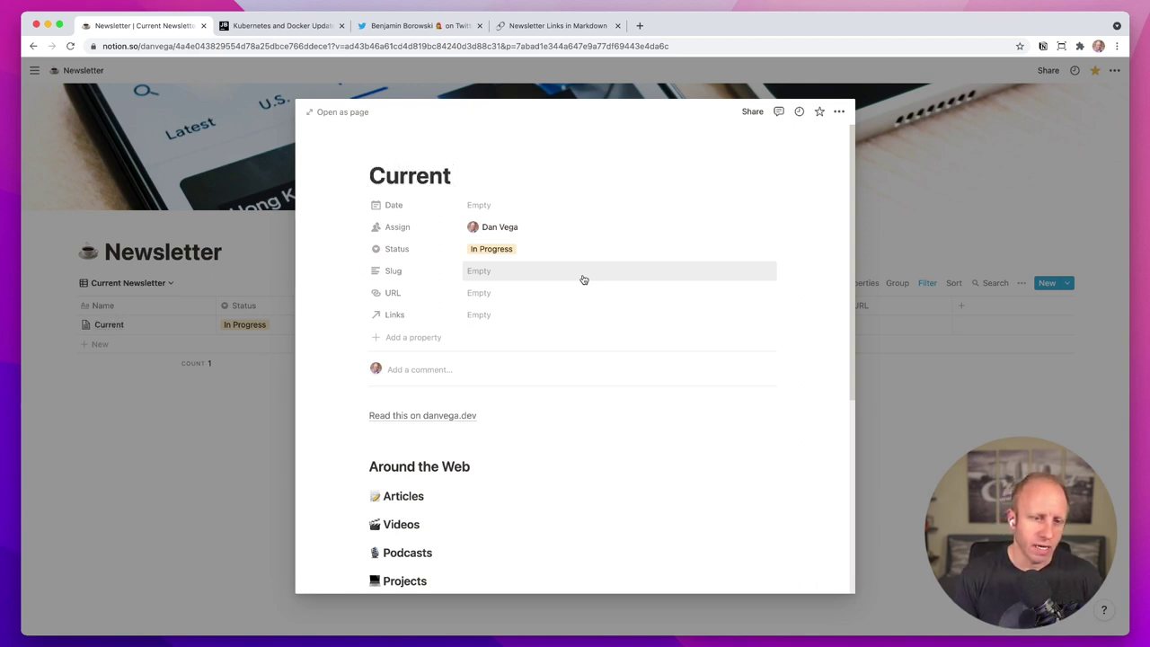
type(" Newsletter")
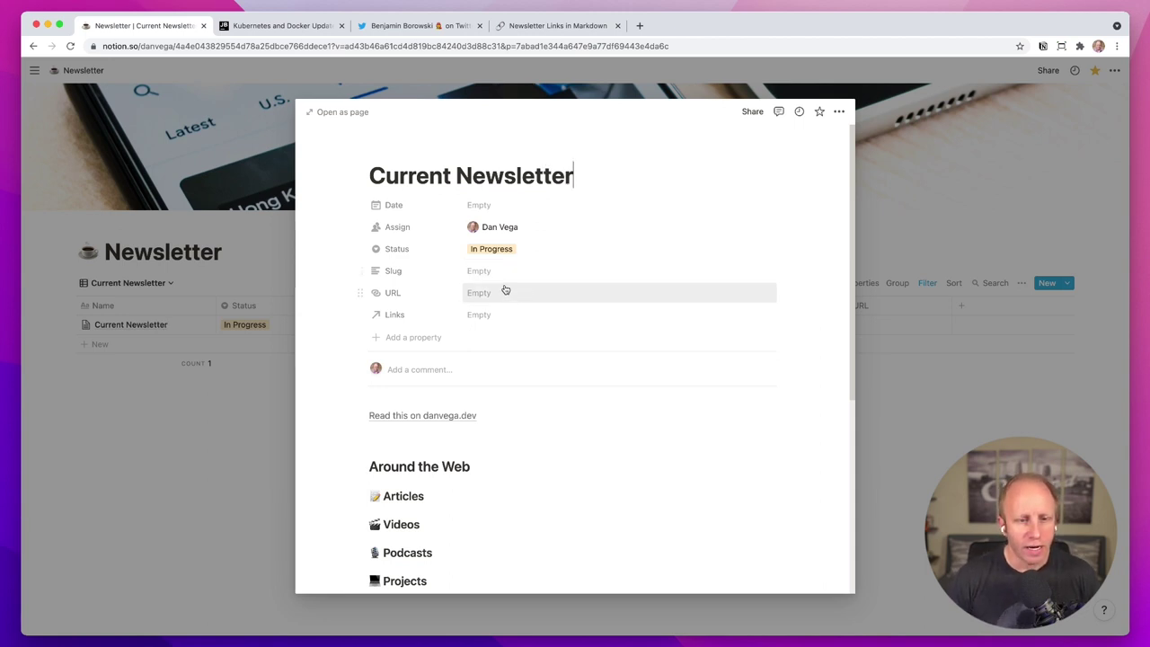
Set the Current Newsletter entry's date to November 21, 2021
left_click(501, 209)
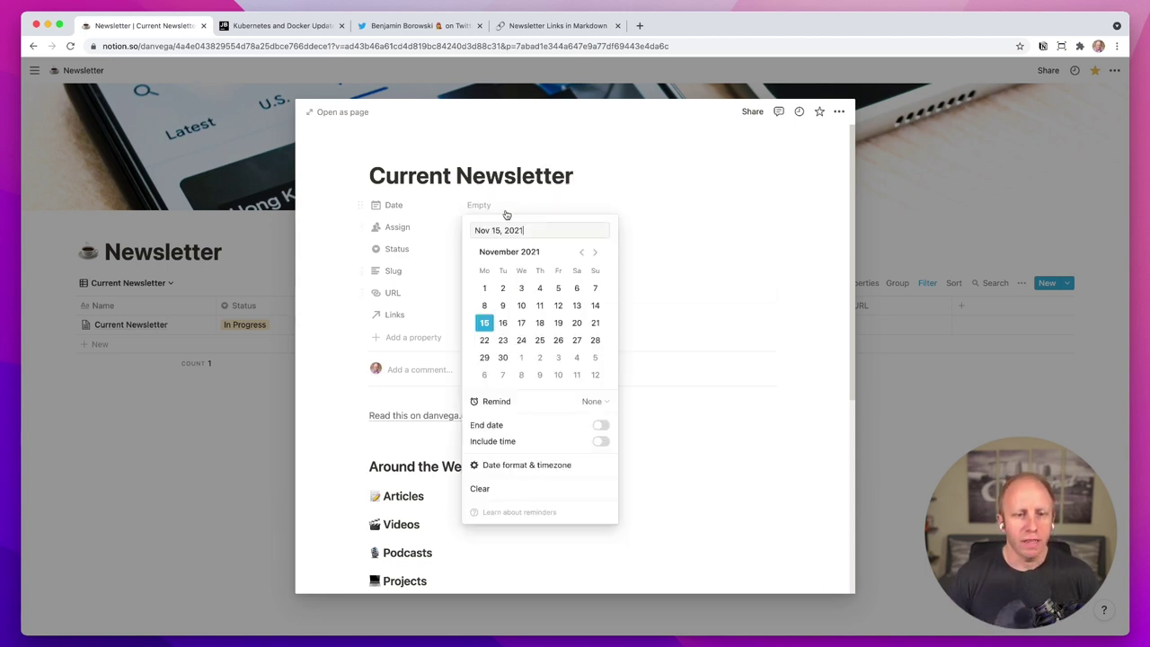
left_click(595, 322)
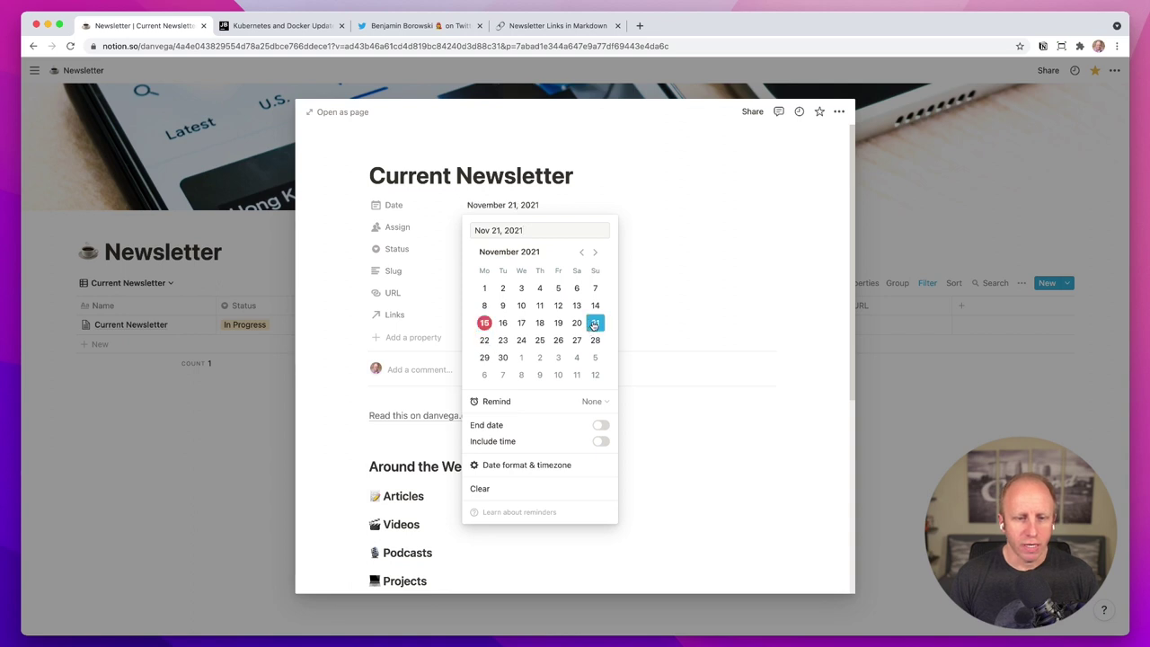
left_click(444, 237)
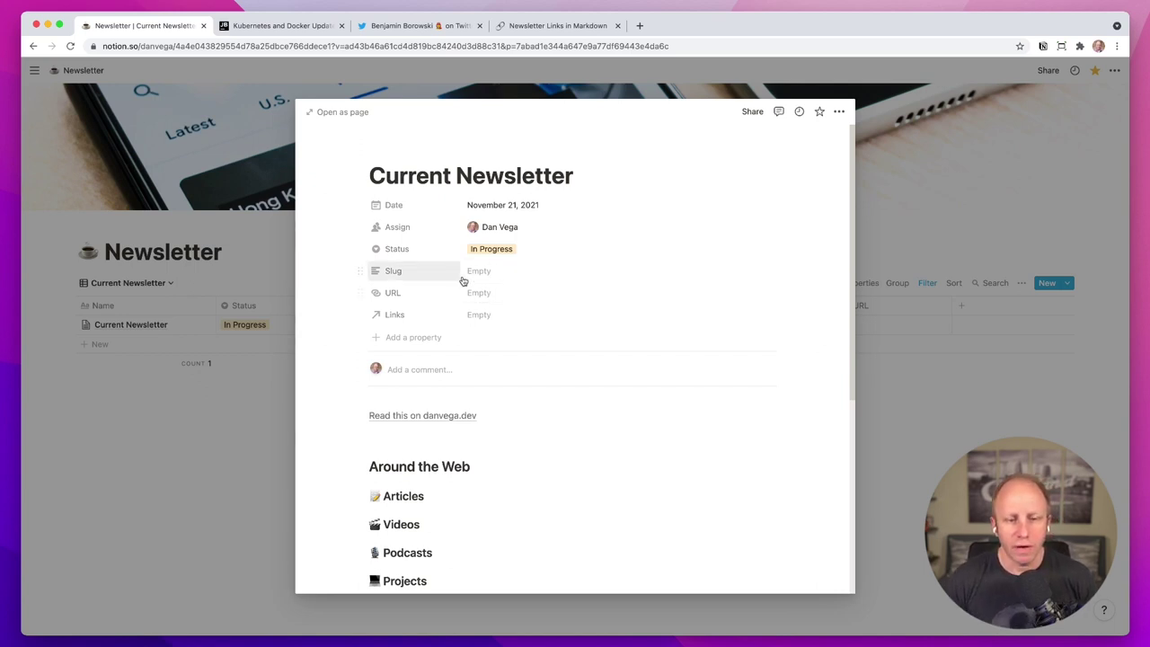
Review the intro area and the Around the Web sections of the Current Newsletter entry
scroll(457, 333, "down", 2)
left_click(425, 381)
scroll(431, 378, "down", 1)
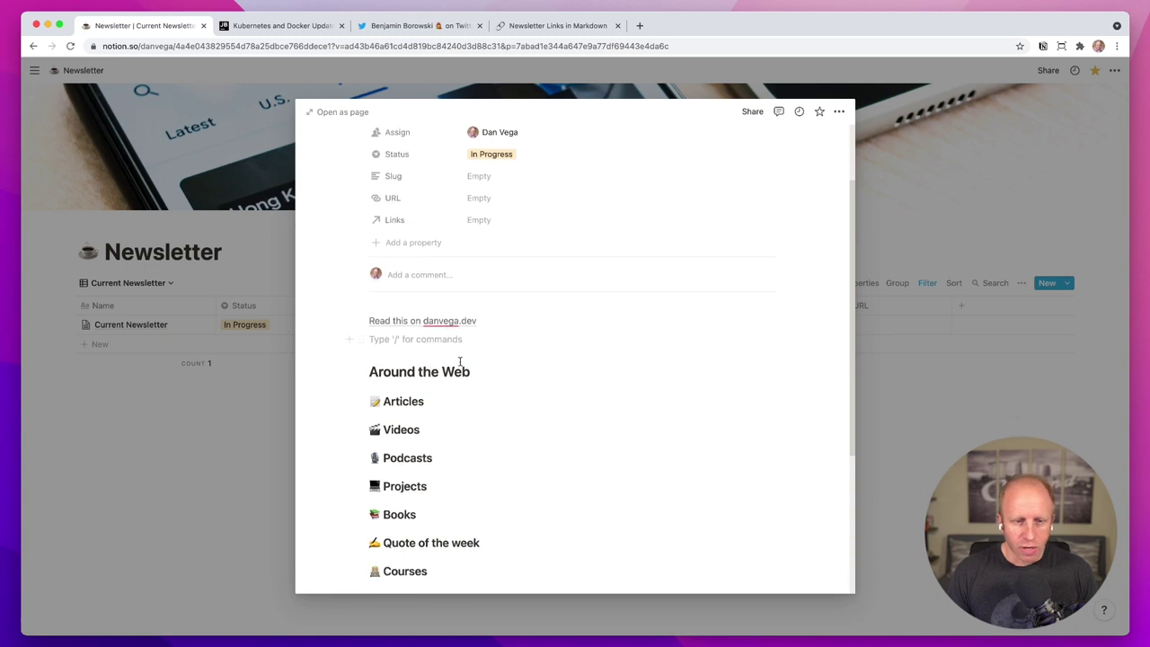
left_click(253, 405)
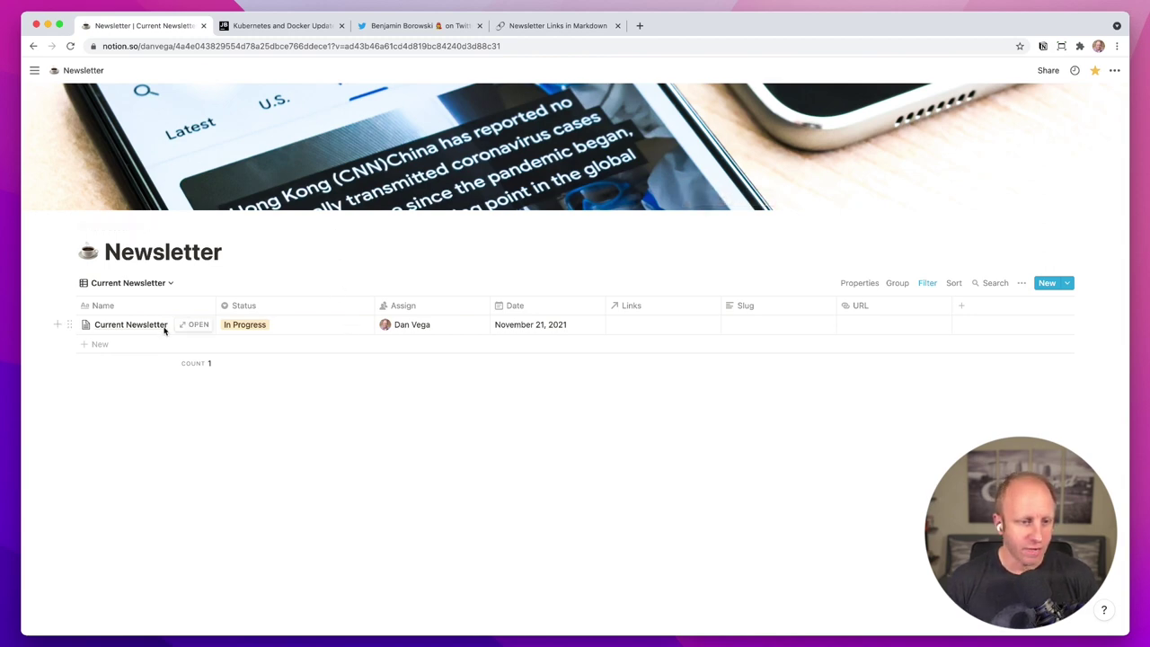
left_click(193, 325)
scroll(396, 384, "down", 3)
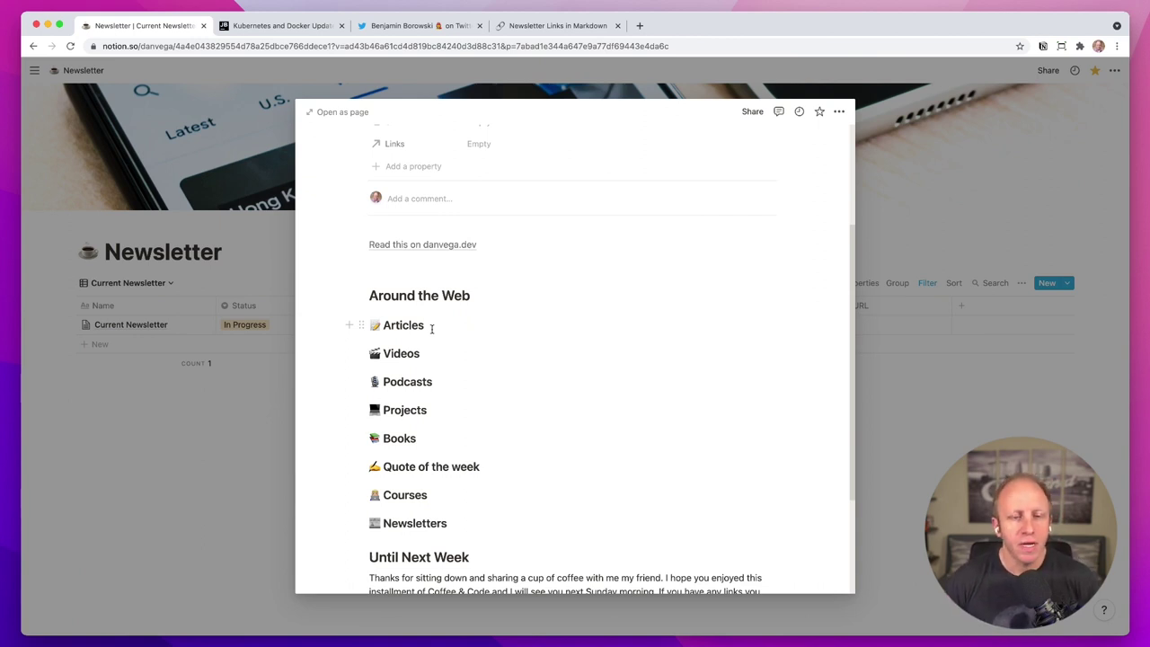
Clip the JetBrains Kubernetes and Docker updates article with the Notion web clipper, saving it to the Current Newsletter page
left_click(300, 28)
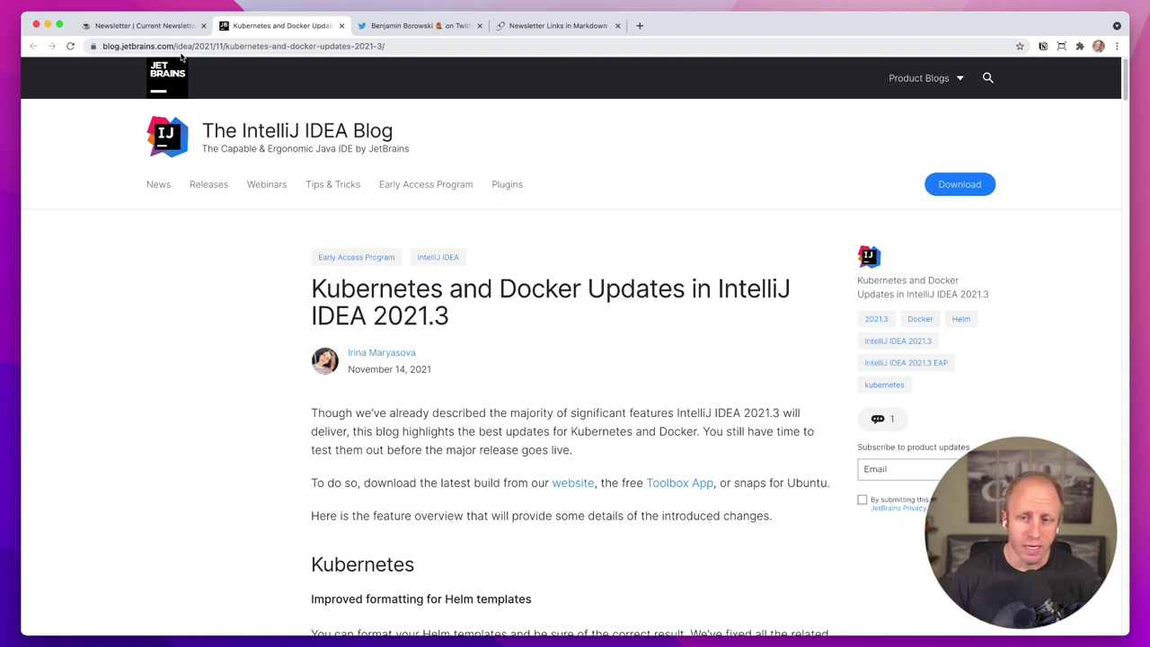
left_click(1042, 47)
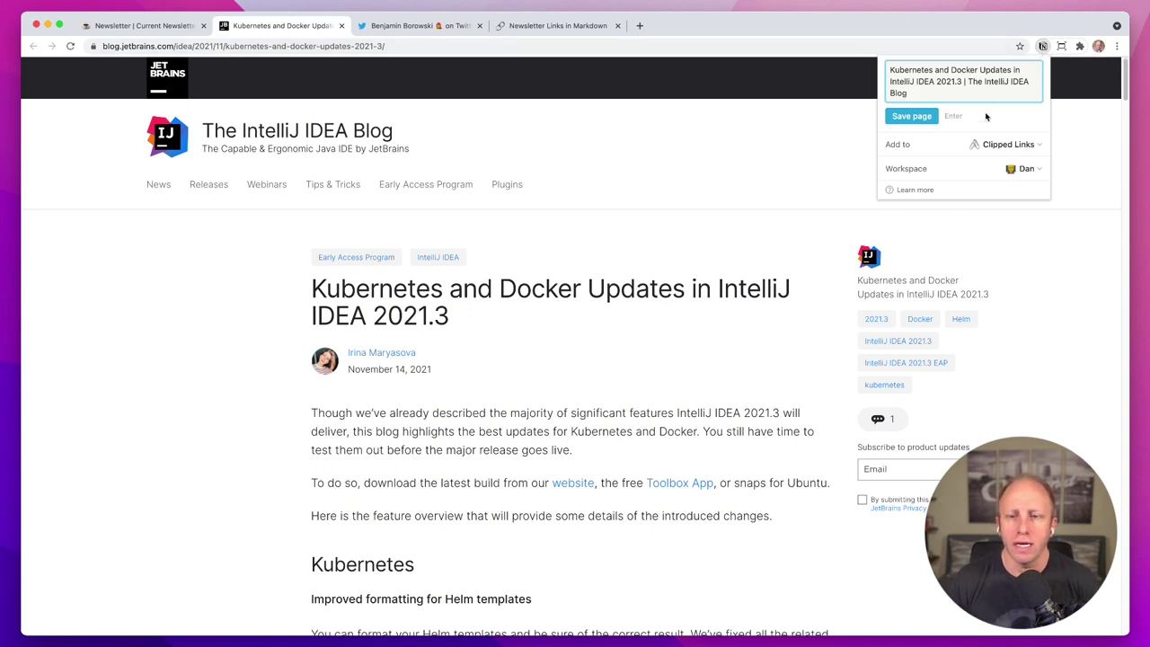
left_click(991, 144)
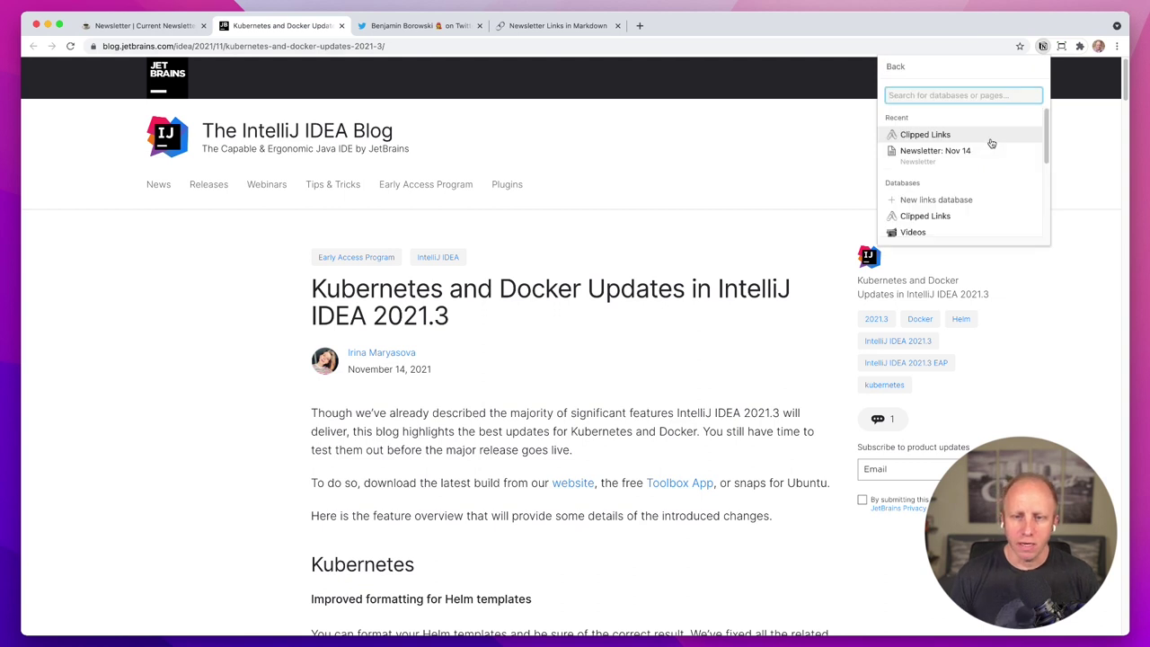
type("current")
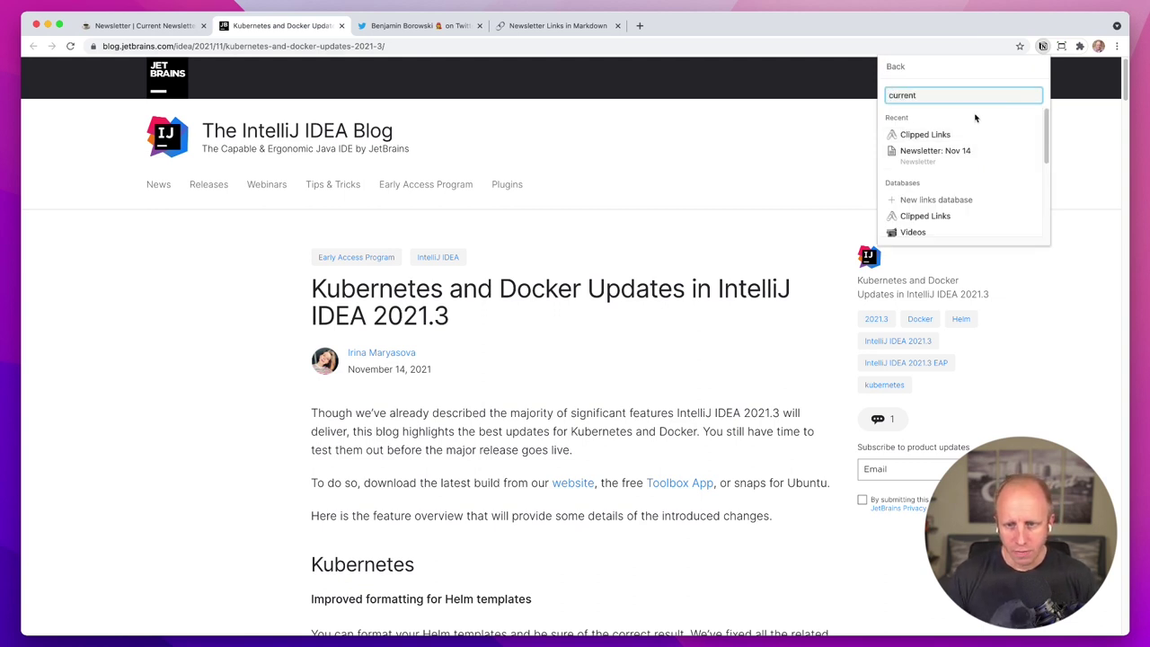
left_click(961, 141)
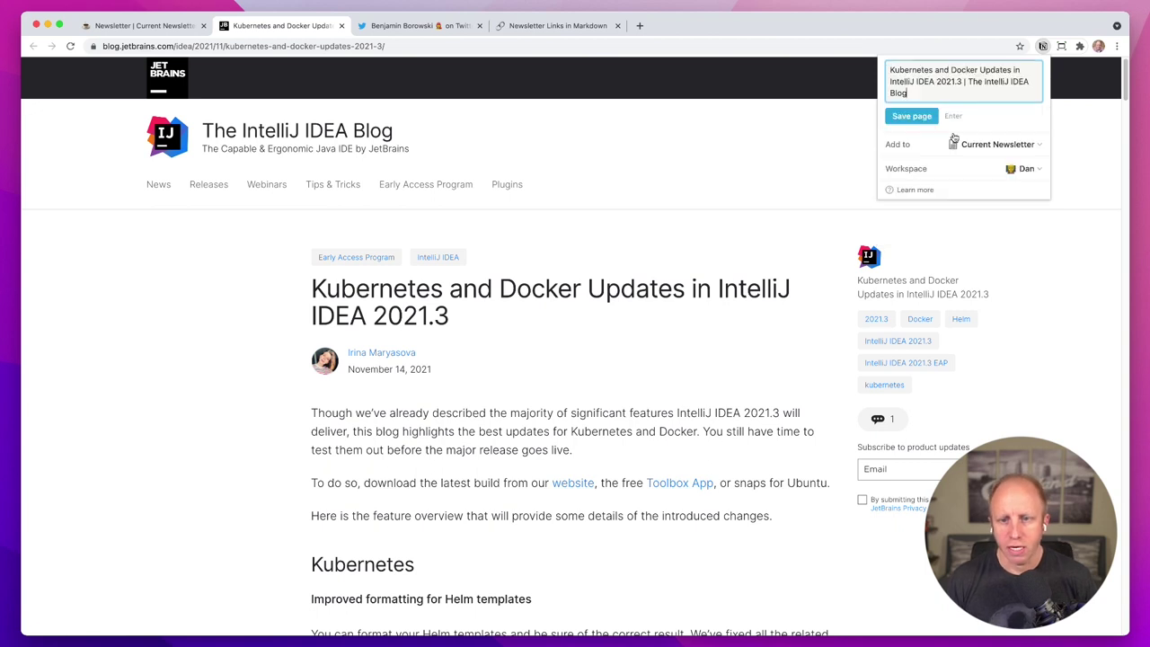
left_click(909, 114)
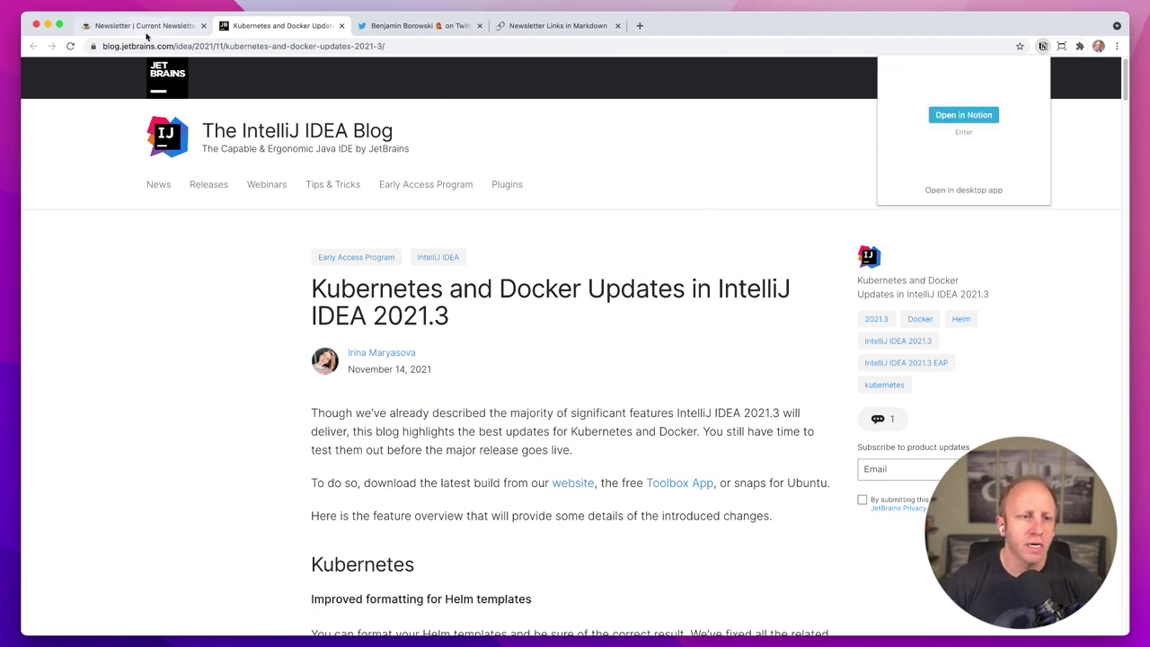
Insert an empty line above the clipped Kubernetes and Docker article in the Current Newsletter entry, and open the clipped page
left_click(146, 35)
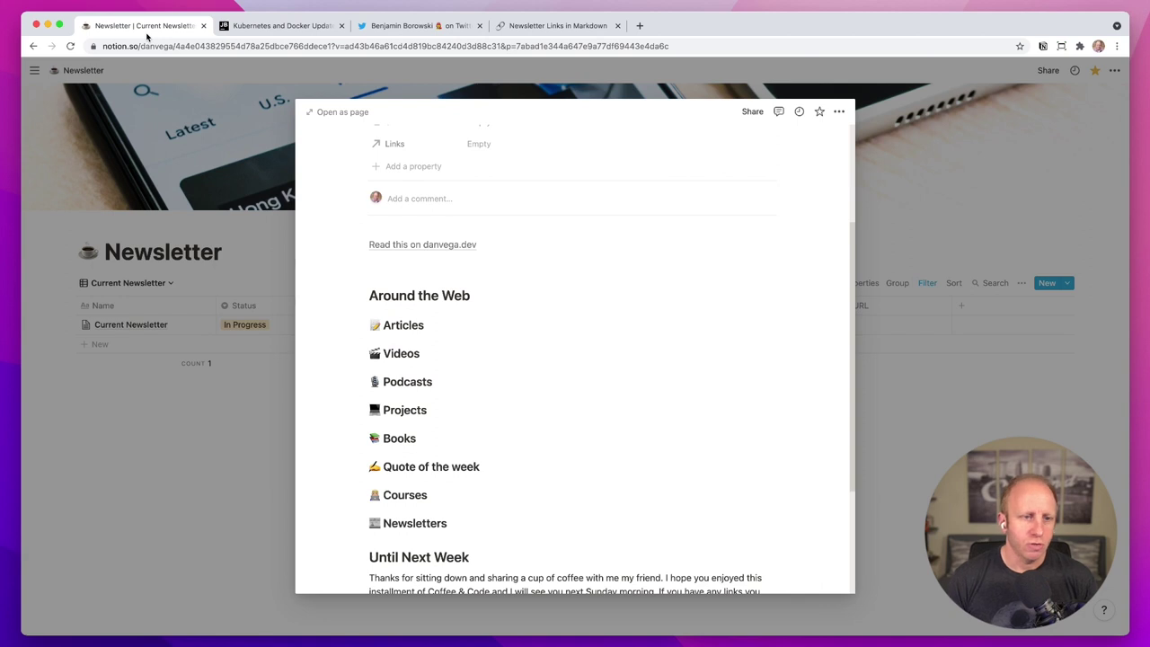
scroll(547, 370, "down", 4)
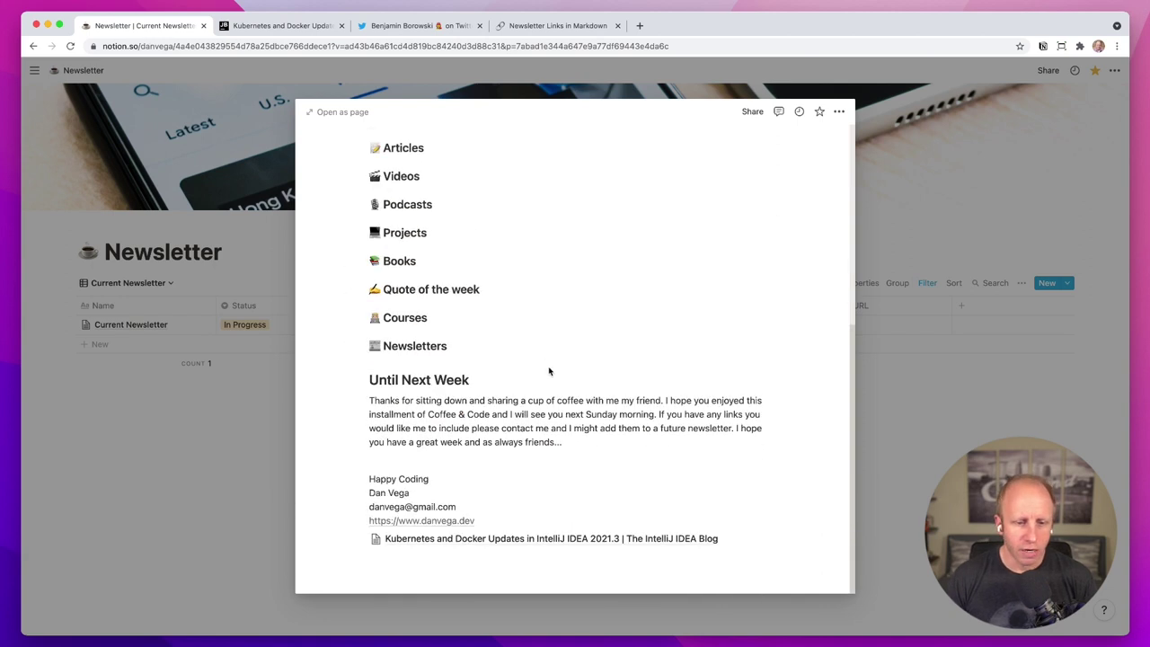
left_click(545, 519)
key("Return")
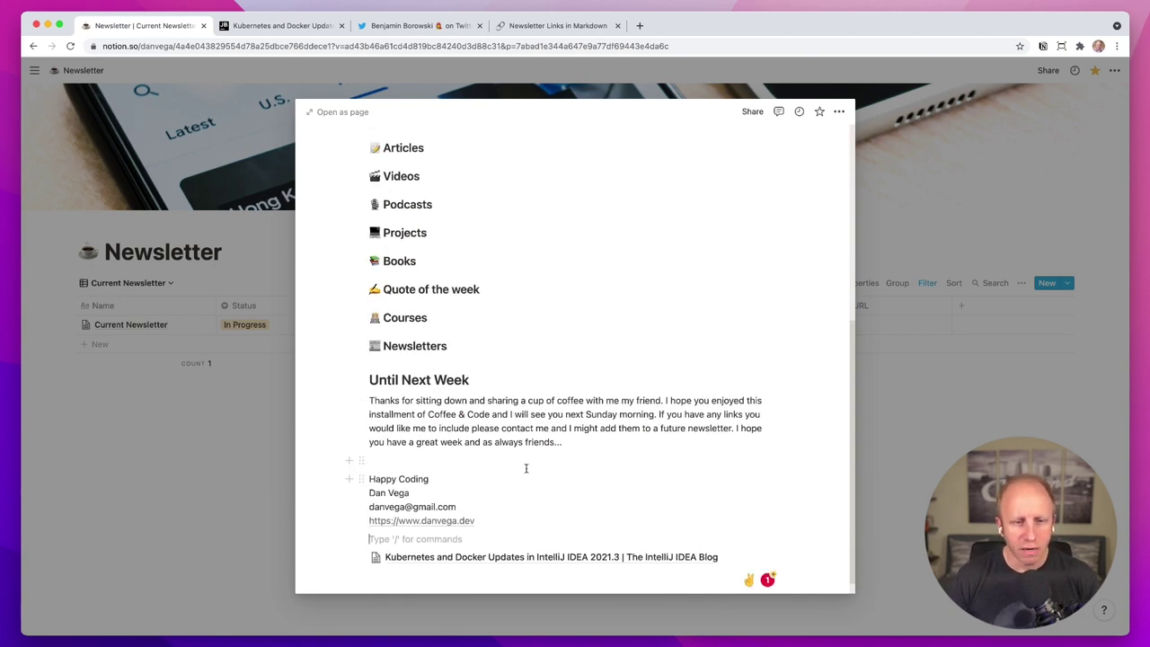
scroll(508, 526, "down", 1)
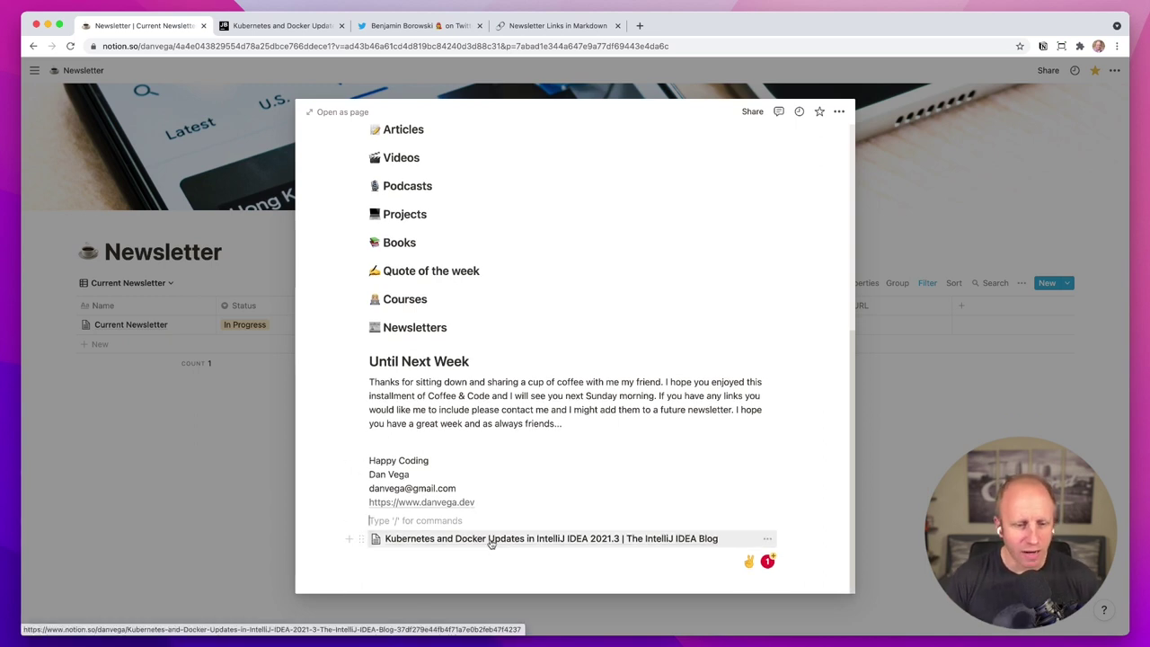
left_click(491, 541)
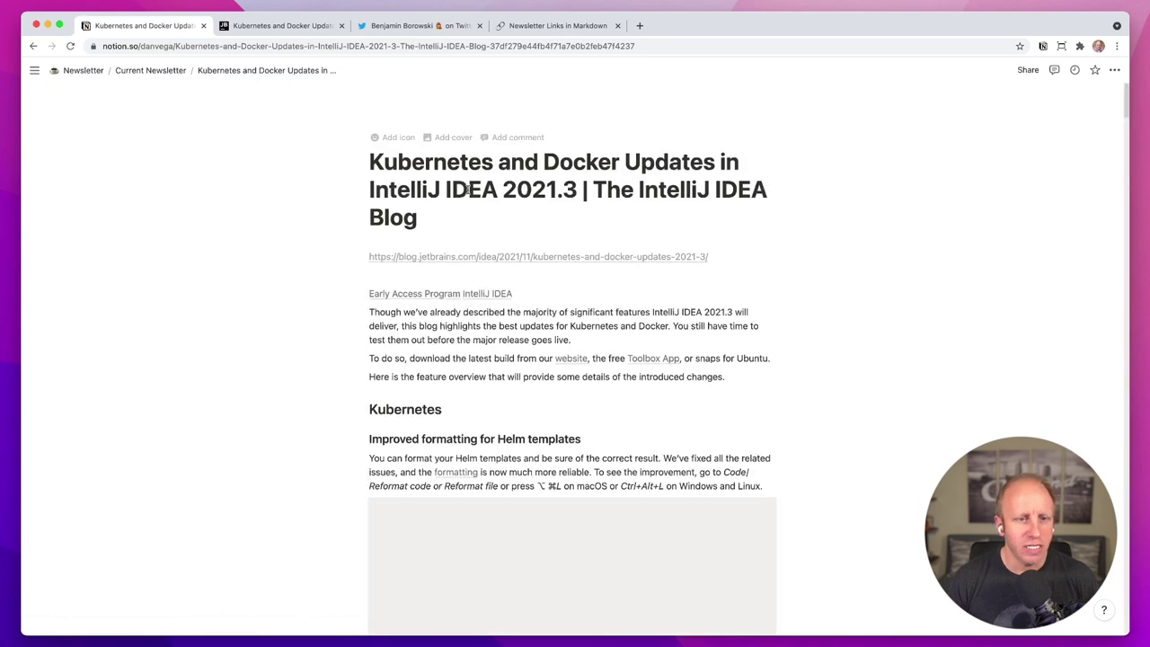
Select the clipped Kubernetes and Docker page's title, and return to the Current Newsletter entry
left_click_drag(437, 210, 370, 169)
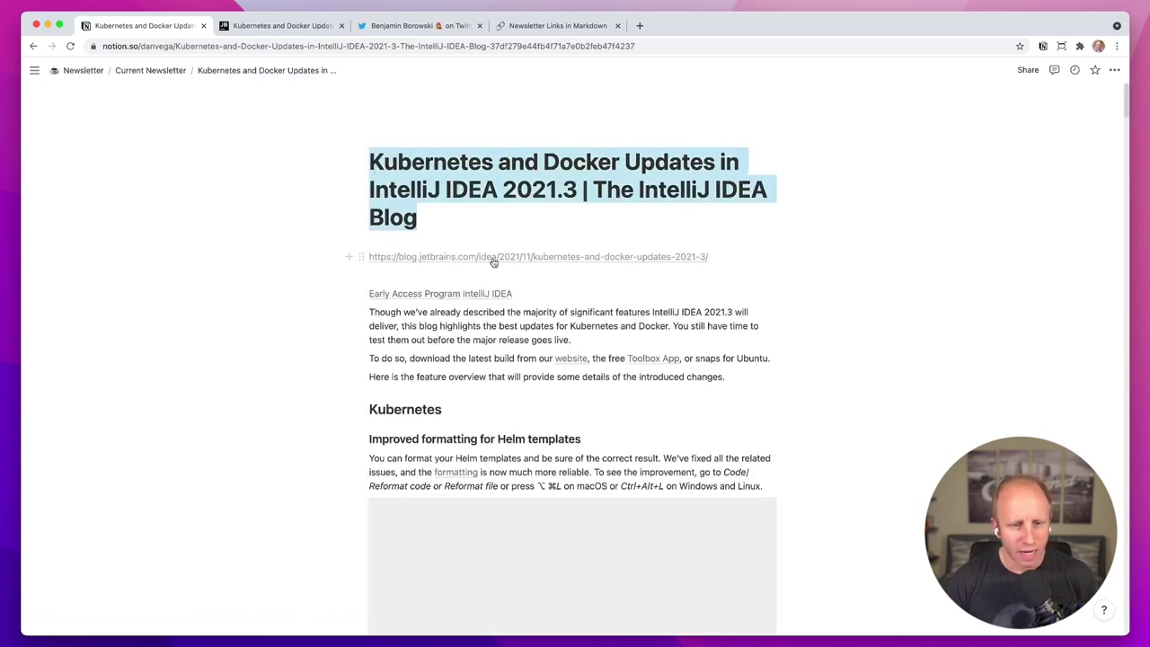
left_click(165, 79)
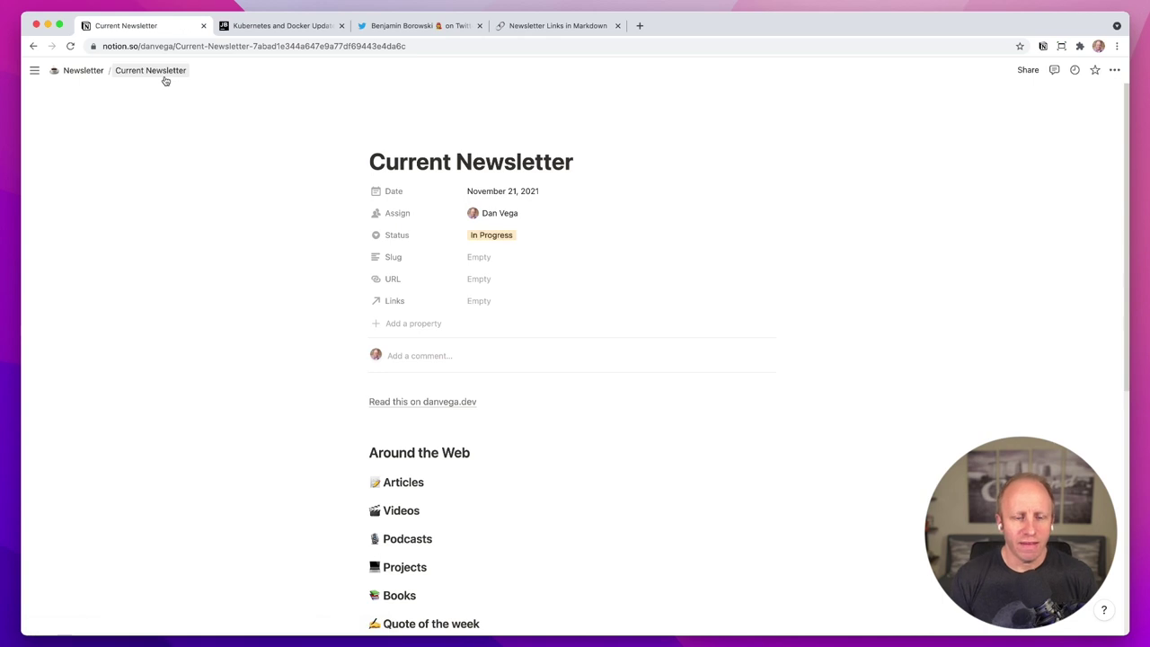
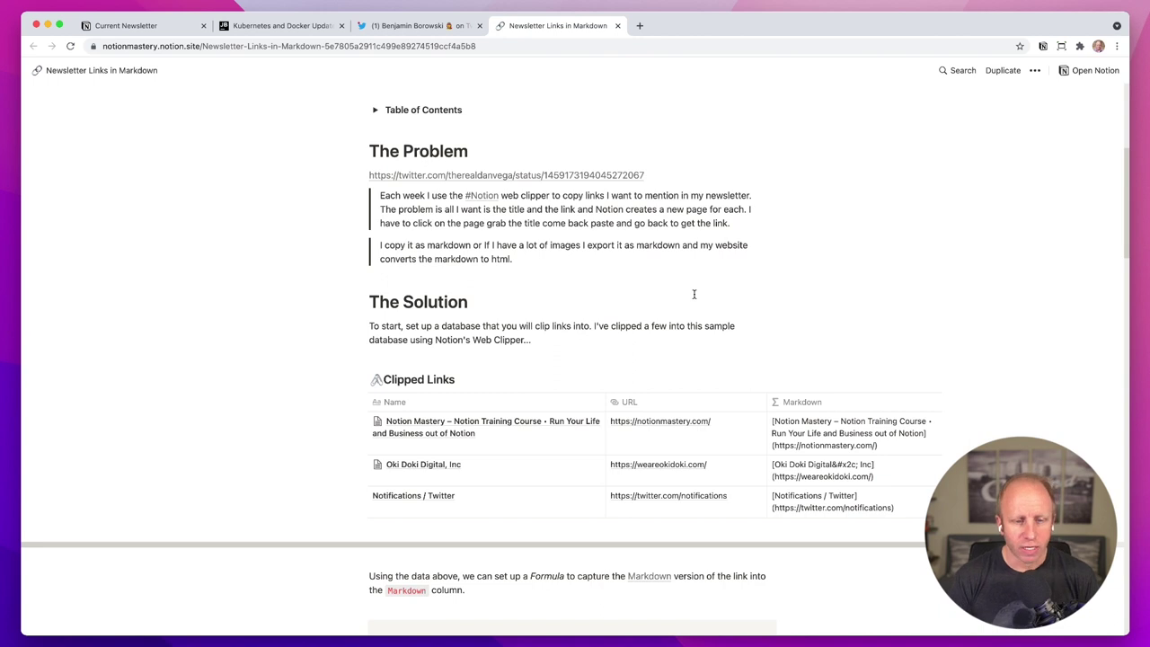
Read the Newsletter Links in Markdown page, covering the clipped links database, the Markdown formula and the list format
scroll(500, 396, "down", 1)
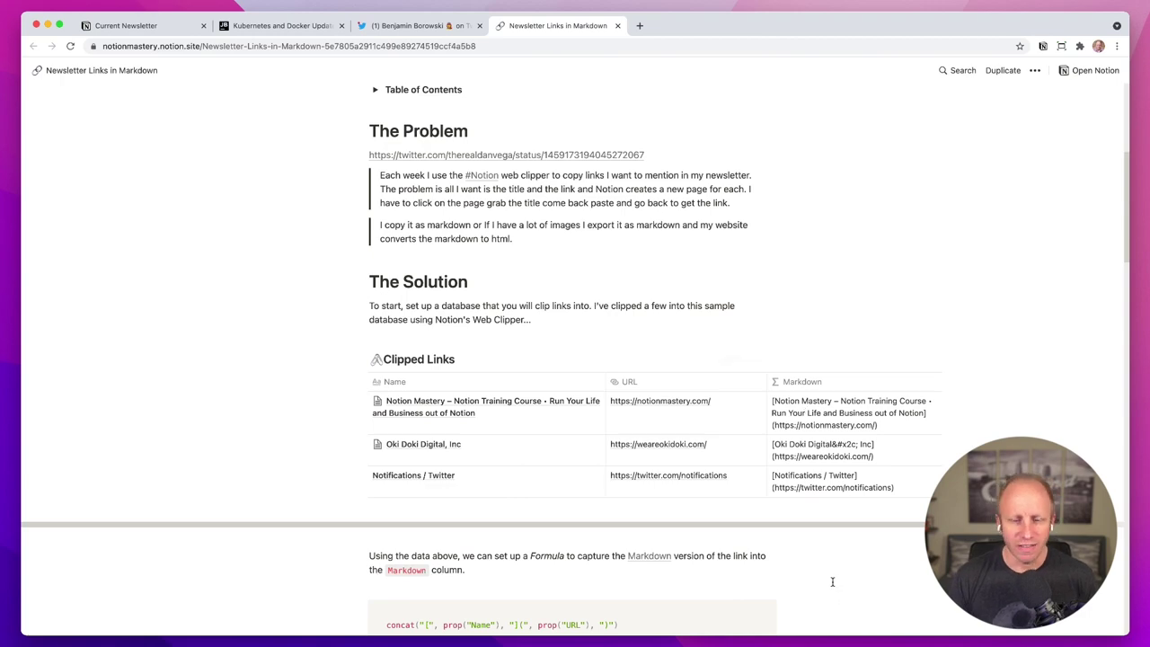
scroll(832, 582, "down", 5)
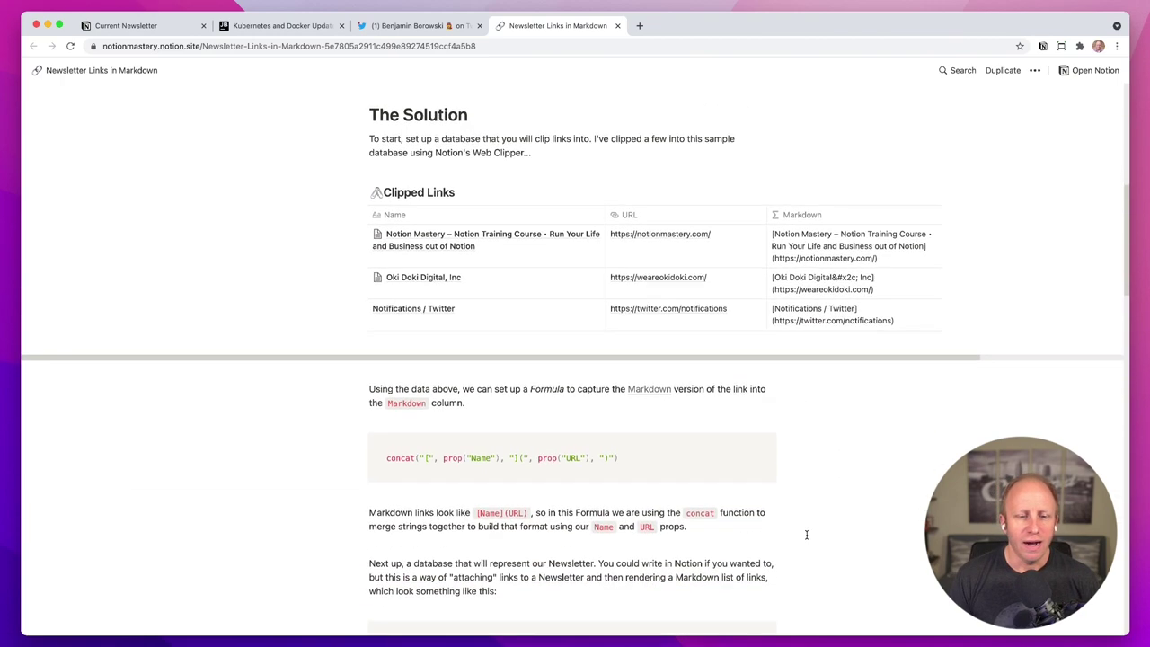
scroll(816, 512, "down", 2)
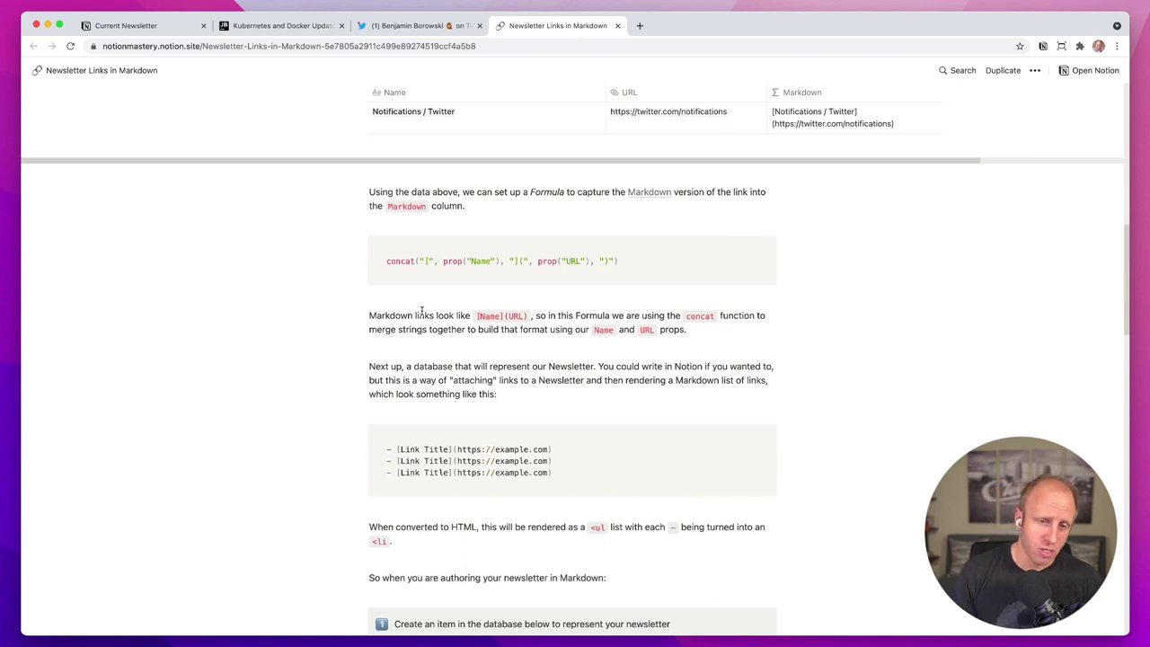
Copy the JetBrains article's headline and add it as a bullet under Articles in the Current Newsletter entry
left_click(270, 27)
left_click_drag(461, 311, 315, 295)
key("super+c")
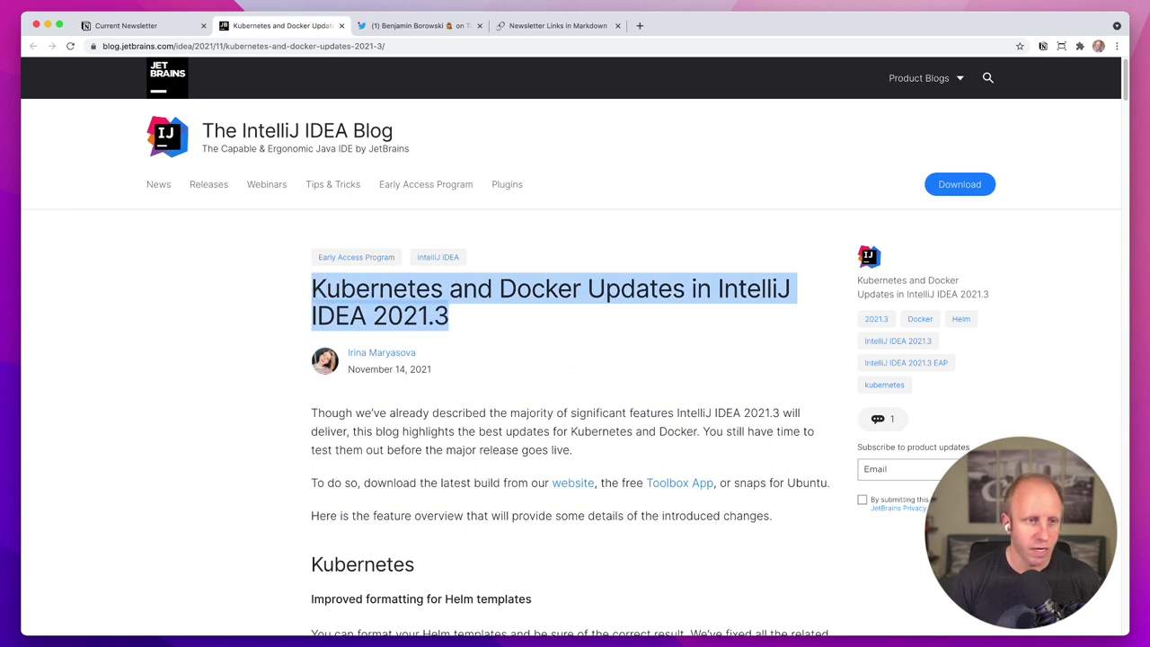
left_click(122, 25)
scroll(593, 418, "down", 3)
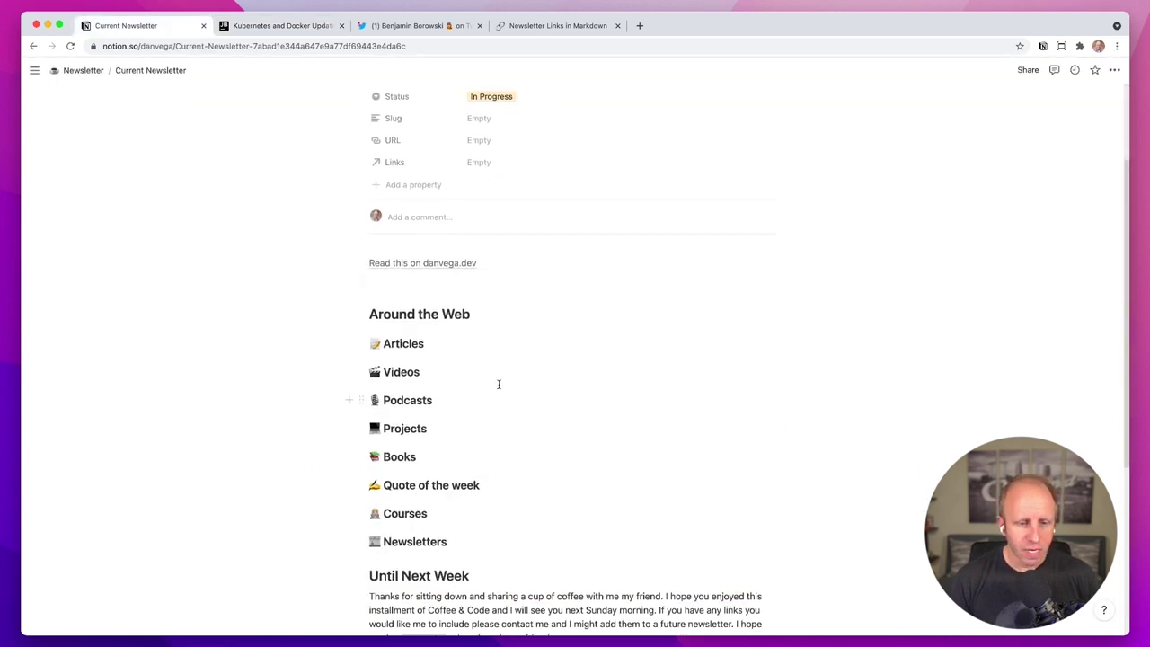
left_click(482, 341)
key("Return")
type("-")
key("super+v")
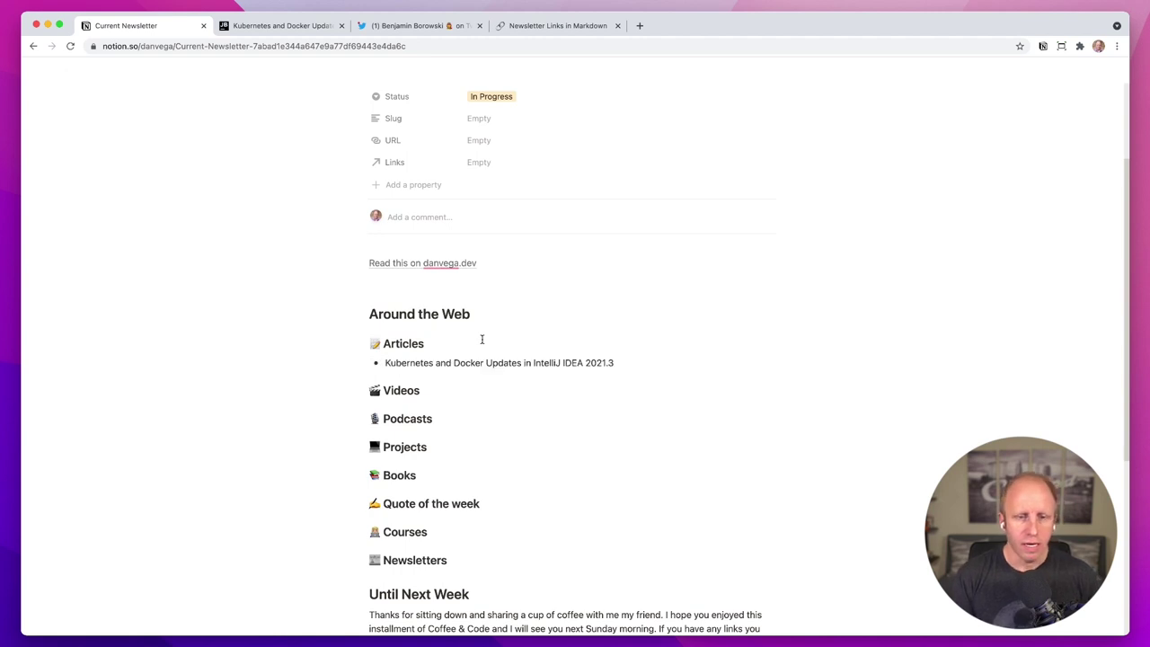
Link the Kubernetes and Docker bullet under Articles to the JetBrains article's URL
left_click(289, 27)
left_click(298, 46)
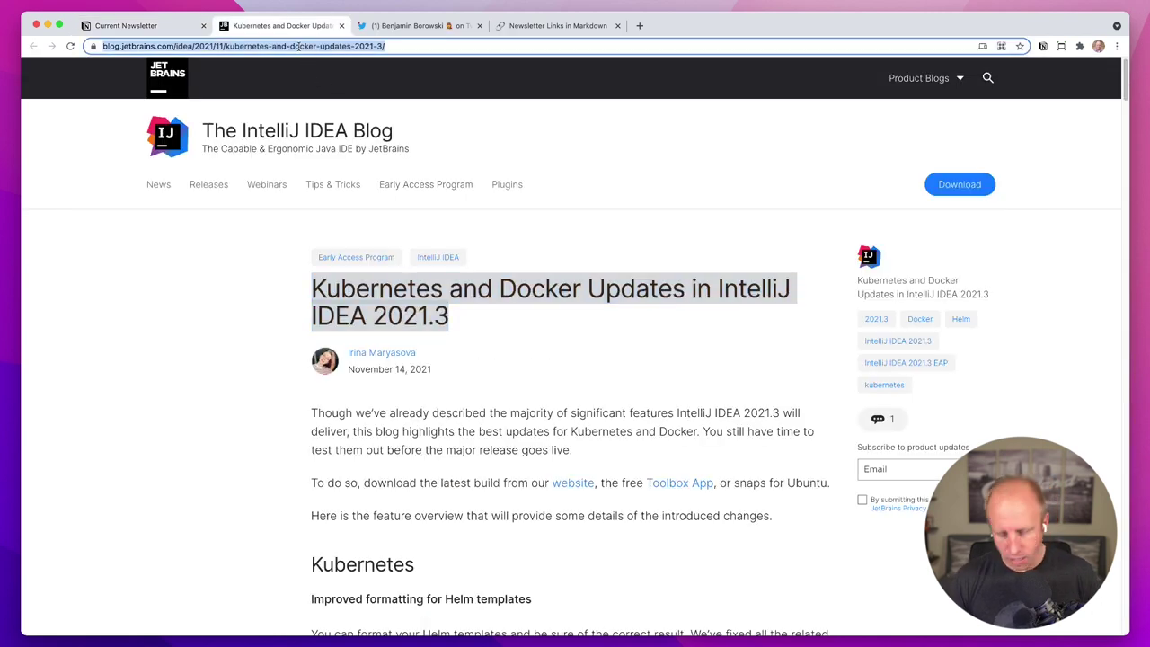
left_click(139, 25)
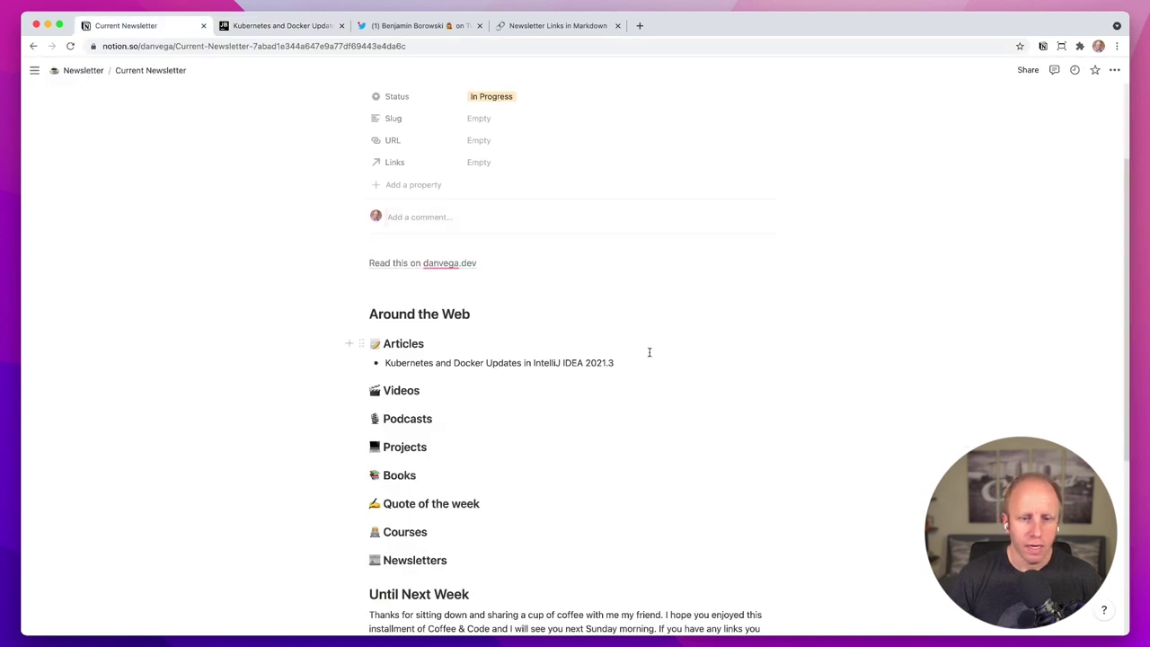
key("super+shift+Left")
key("super+k")
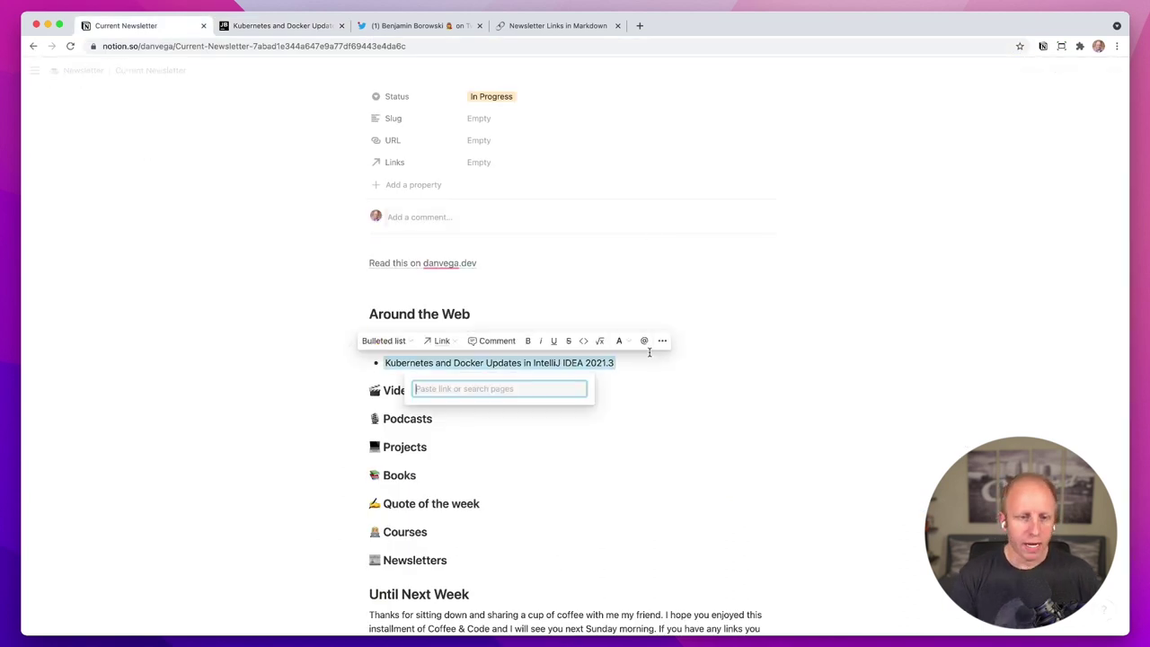
key("super+v")
key("Return")
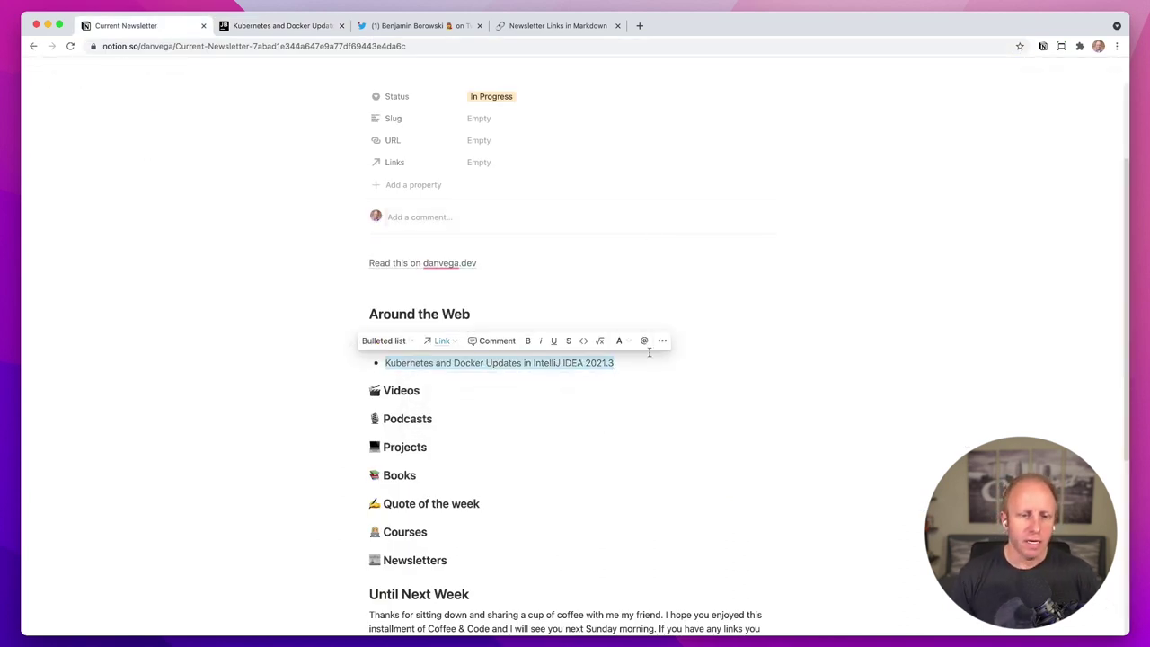
left_click(680, 363)
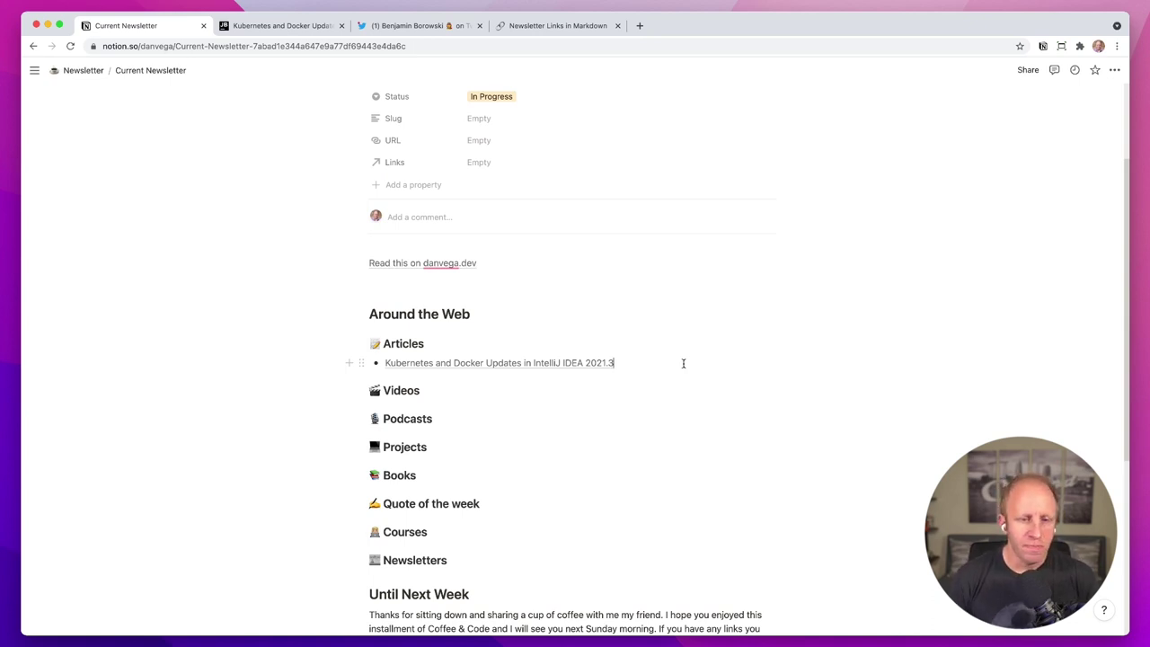
key("Up")
key("Up")
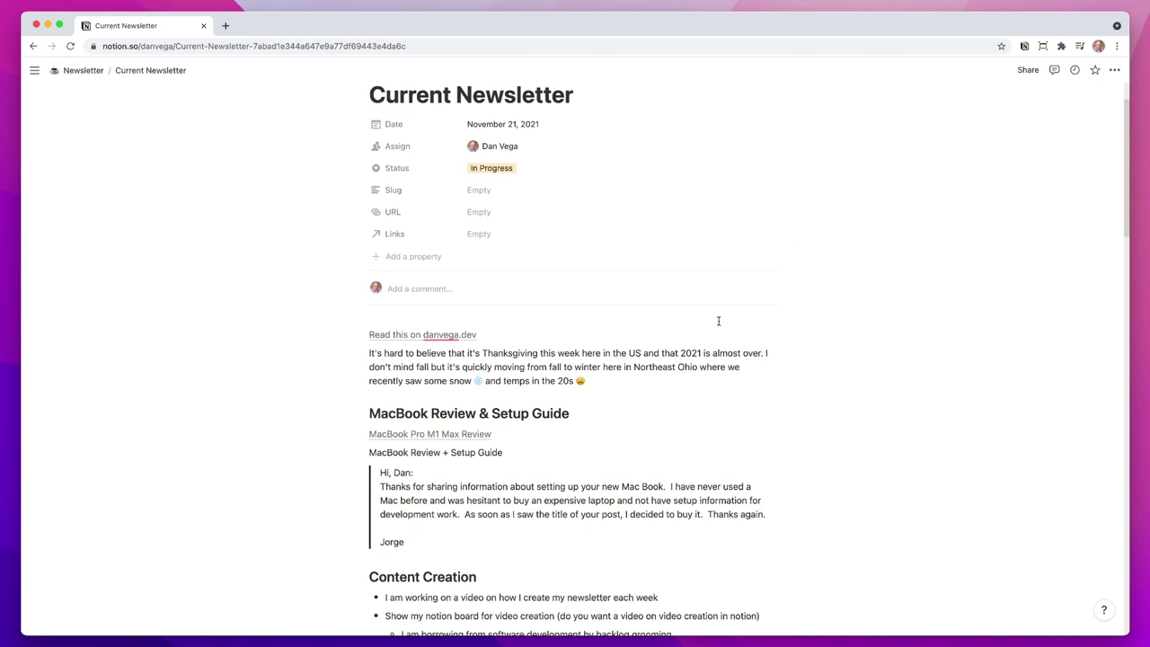
Move the ConvertKit and new-year cleanup bullets directly below the first Content Creation bullet, and remove the stray "to" from the new-year bullet
scroll(719, 324, "down", 2)
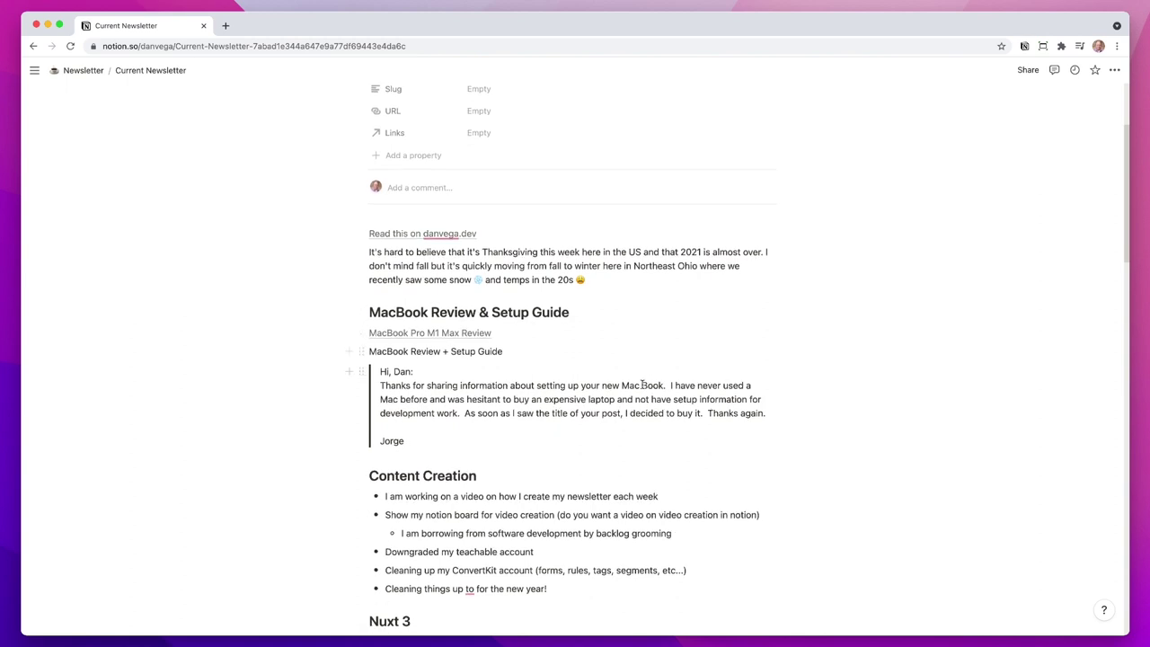
scroll(647, 377, "down", 5)
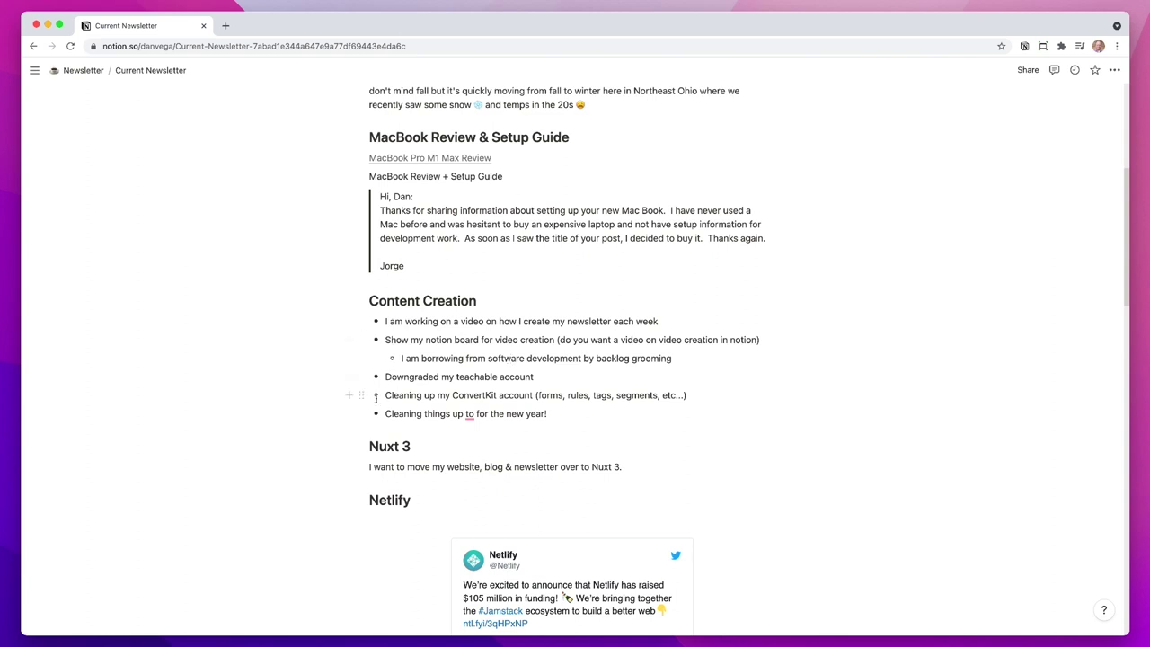
left_click_drag(379, 395, 371, 334)
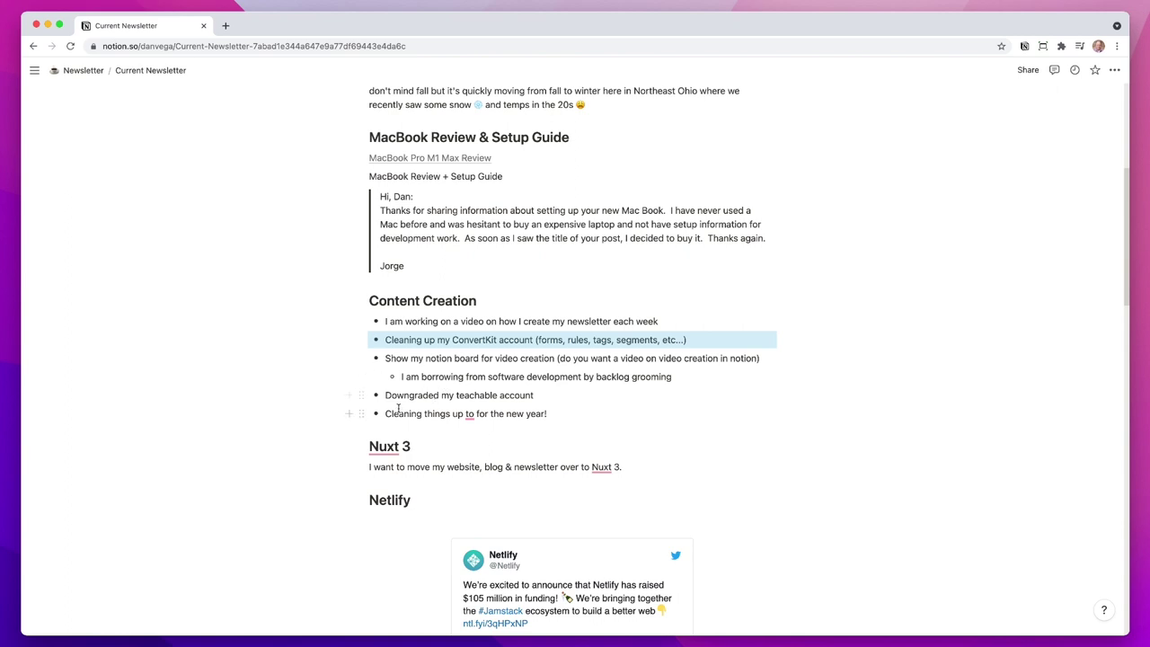
left_click_drag(361, 414, 369, 355)
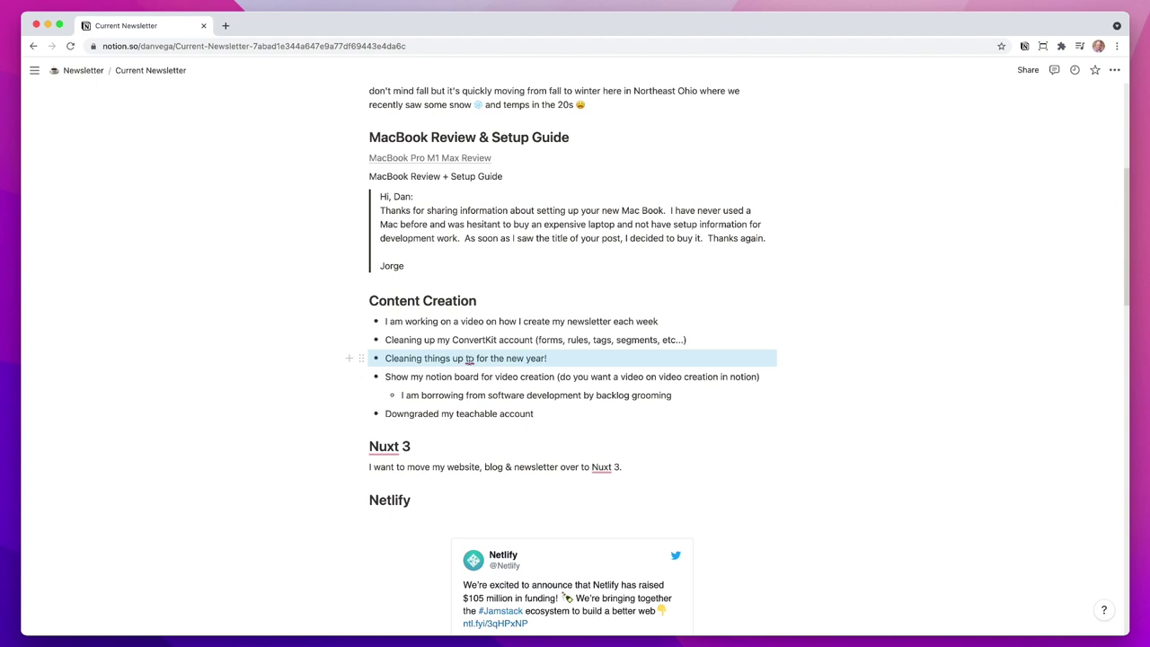
left_click(468, 358)
left_click(475, 384)
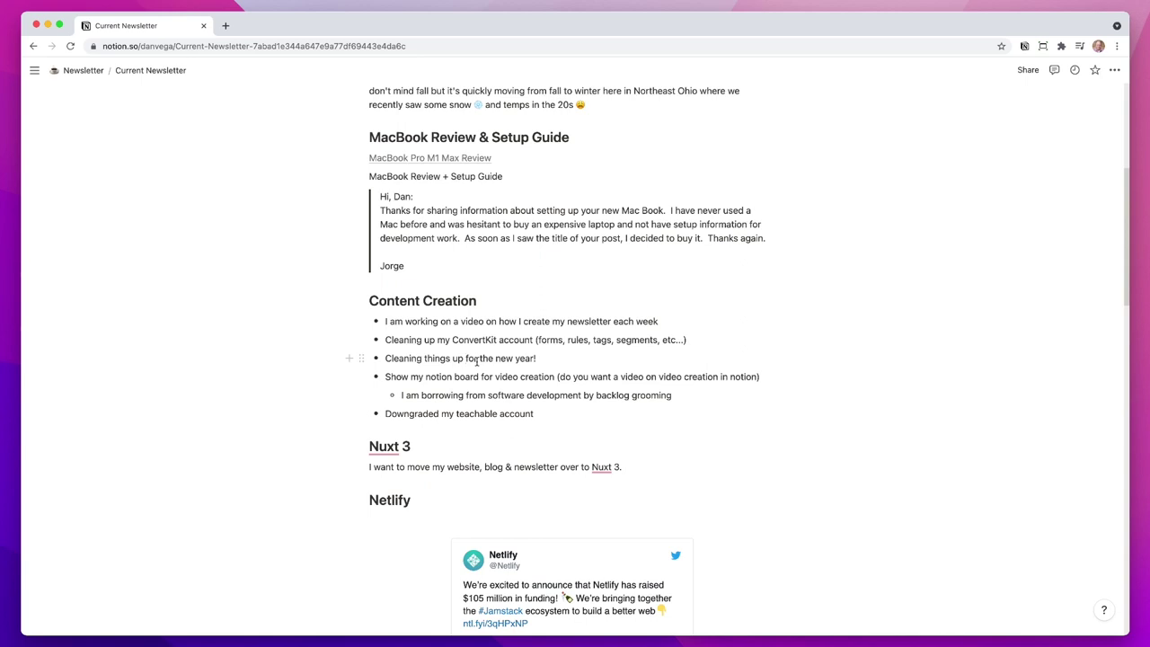
Review the rest of the Current Newsletter draft, from Content Creation through Netlify, Around the Web and Tweets to Until Next Week
scroll(539, 341, "down", 1)
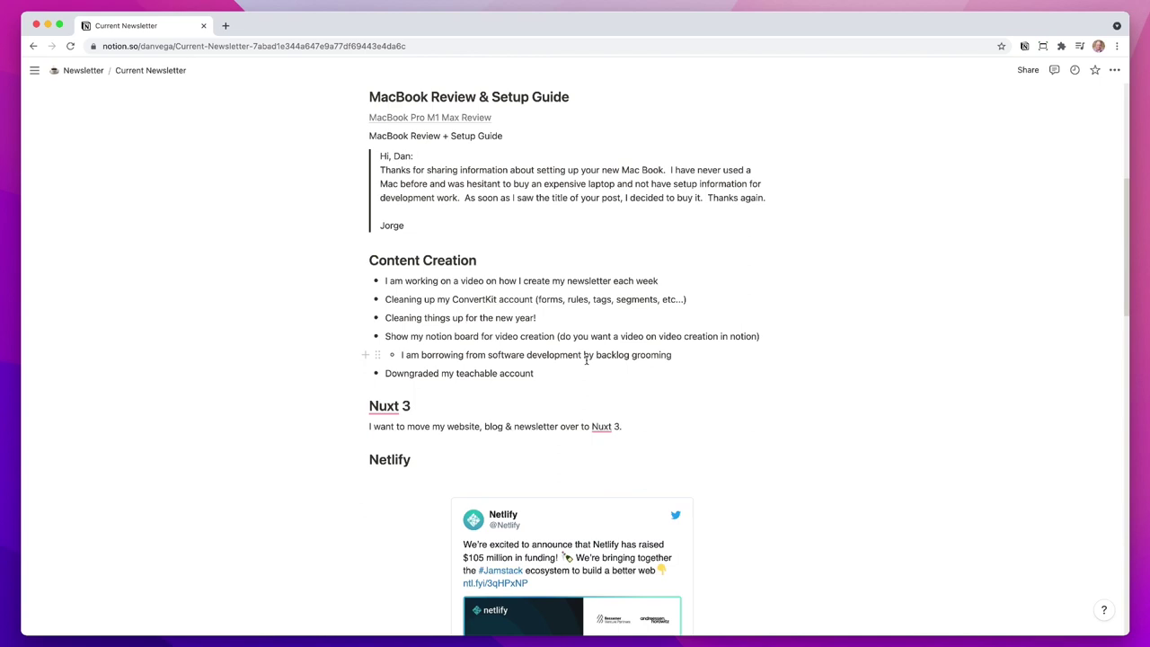
scroll(571, 346, "down", 5)
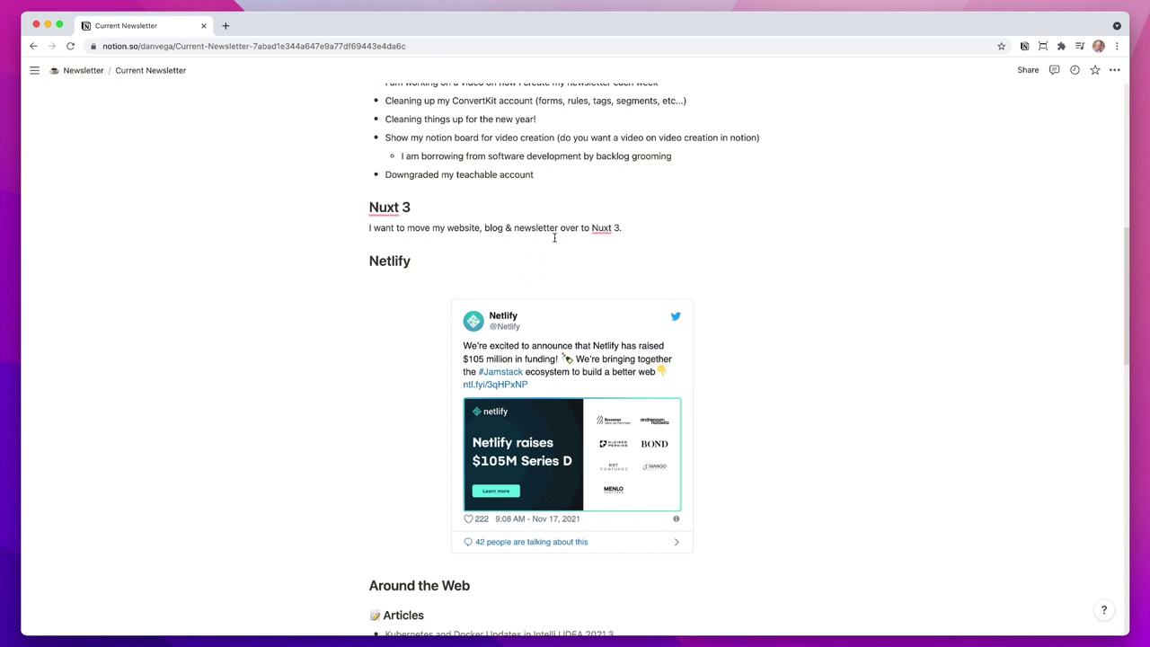
scroll(566, 247, "down", 1)
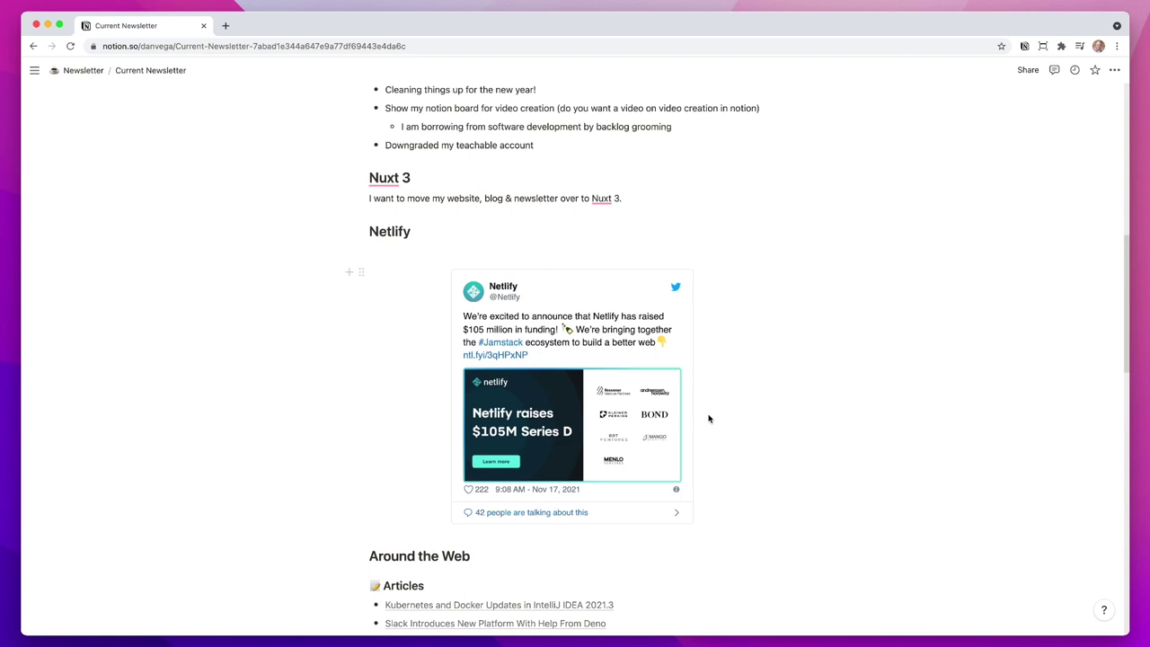
scroll(726, 398, "down", 5)
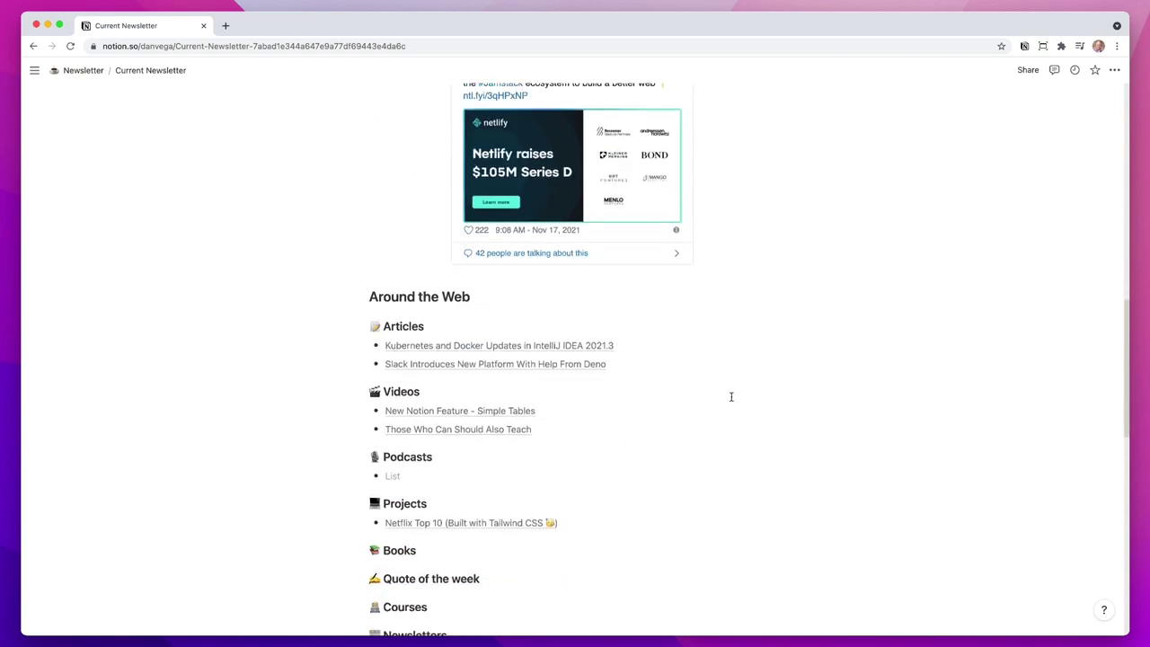
scroll(731, 399, "down", 1)
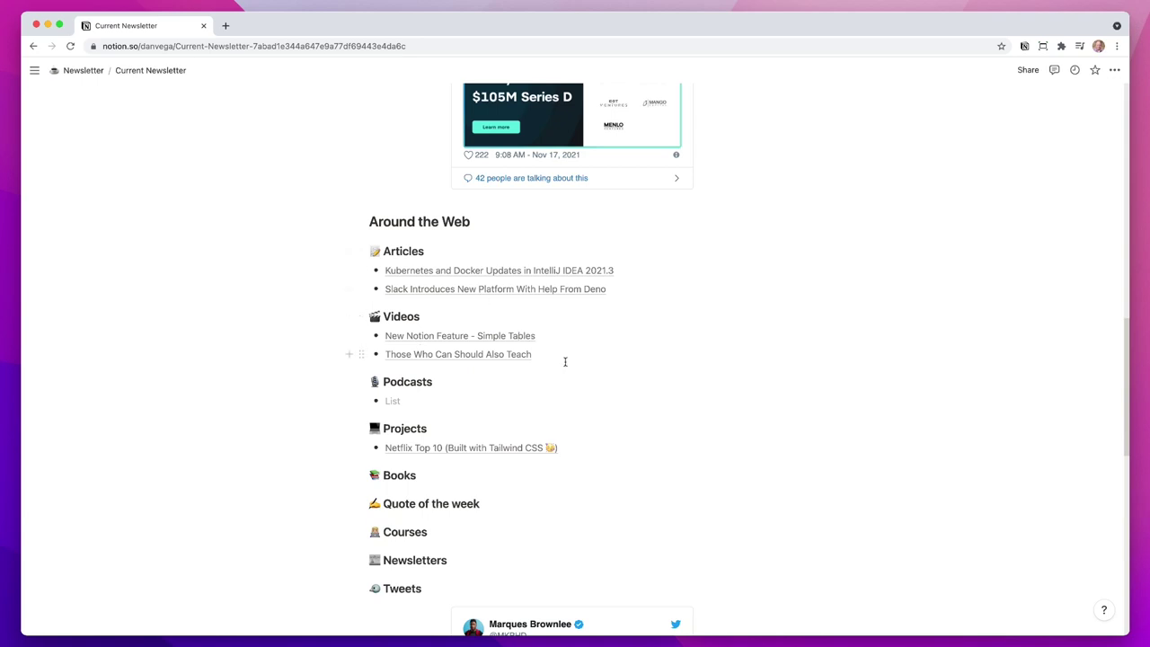
scroll(581, 370, "down", 3)
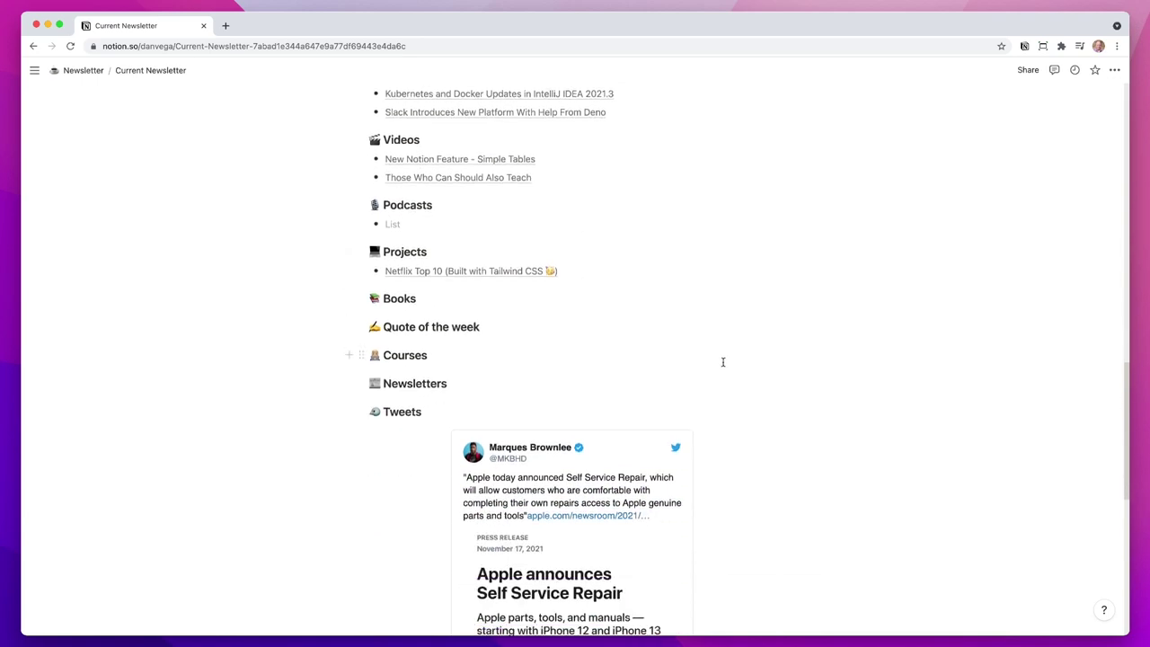
scroll(724, 362, "down", 2)
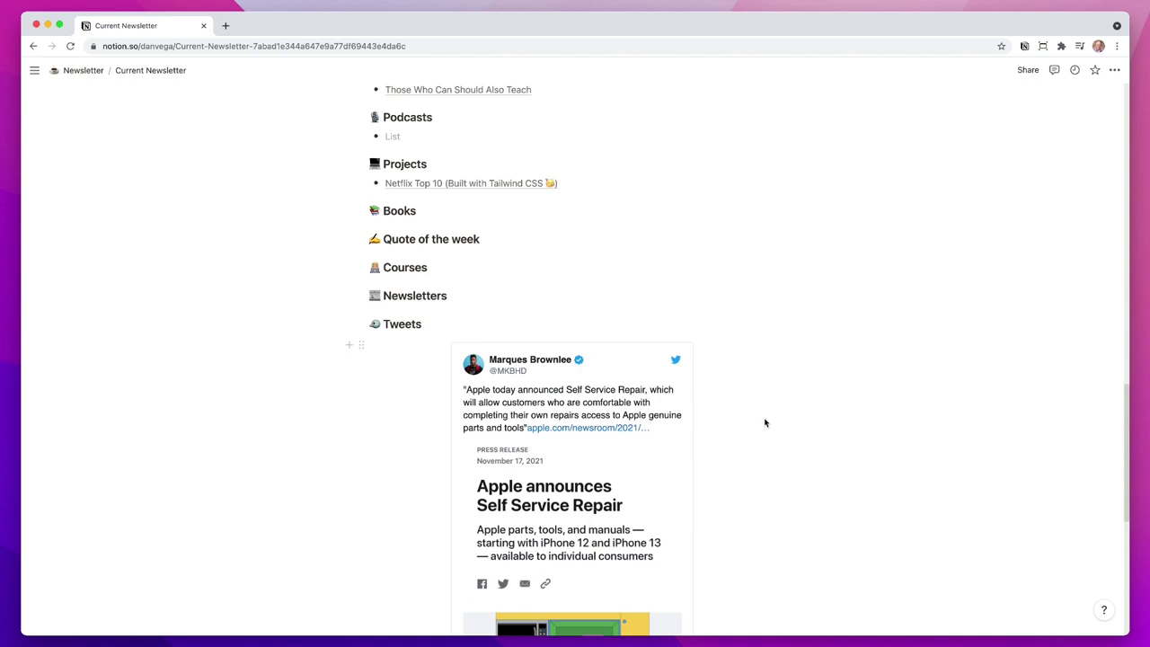
scroll(767, 427, "down", 2)
scroll(770, 431, "down", 1)
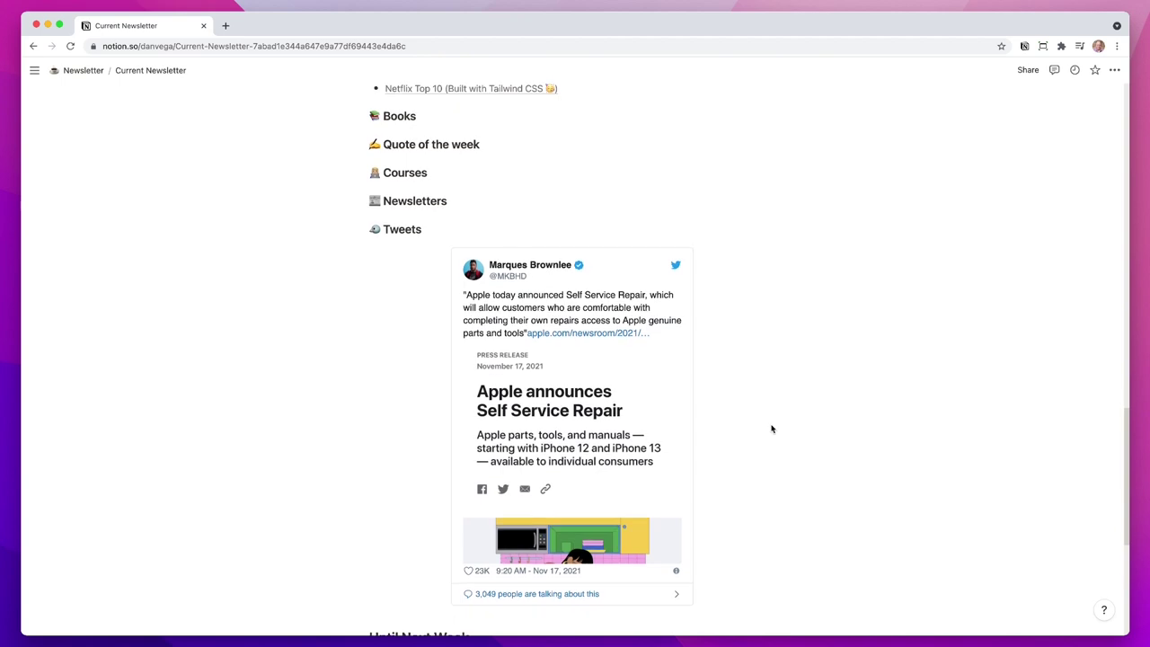
scroll(771, 429, "down", 2)
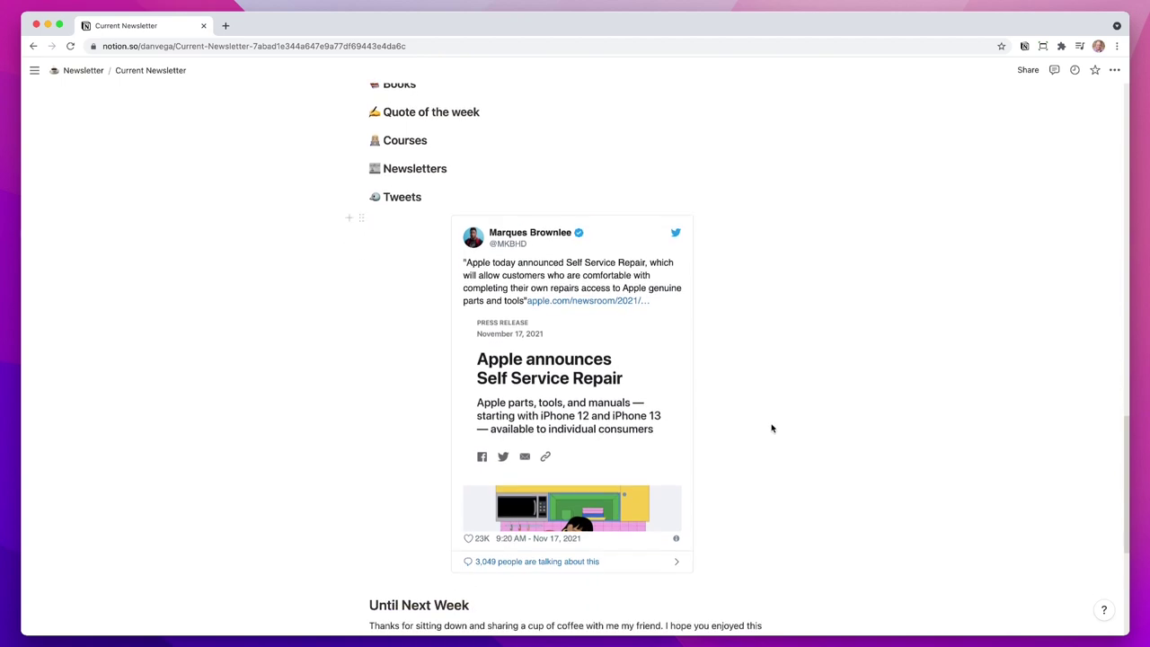
scroll(771, 428, "down", 5)
scroll(749, 413, "up", 15)
scroll(748, 411, "up", 3)
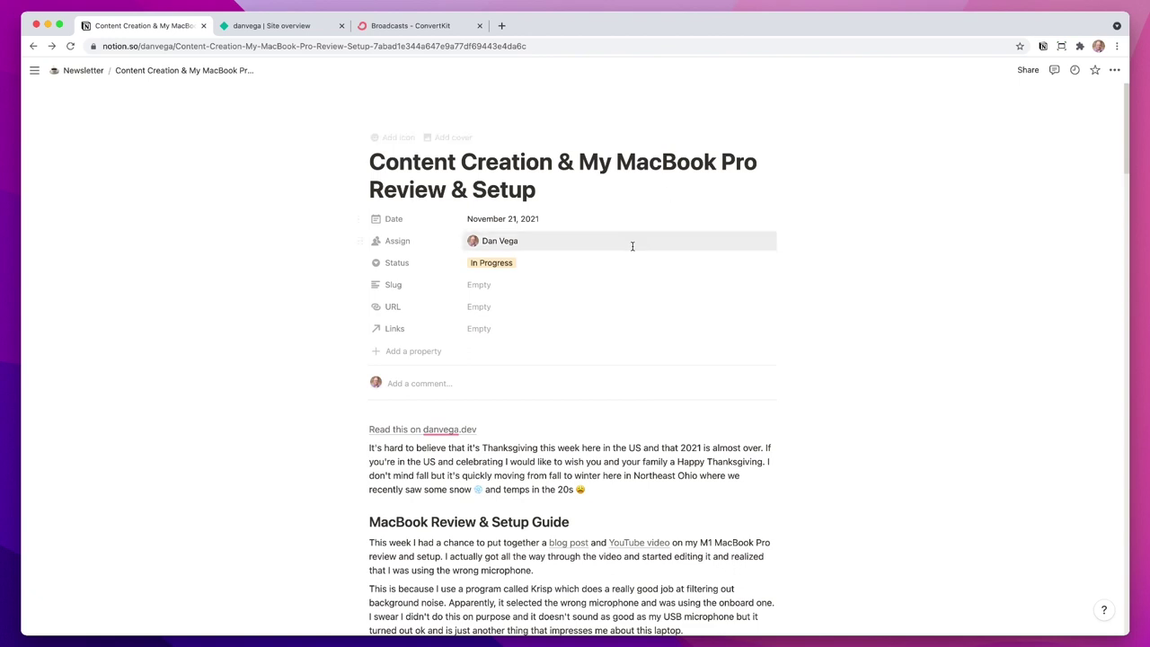
Read through the written-up newsletter from the introduction and MacBook Review & Setup Guide to the Newsletter, ConvertKit, Teachable and Udemy sections
scroll(583, 419, "down", 2)
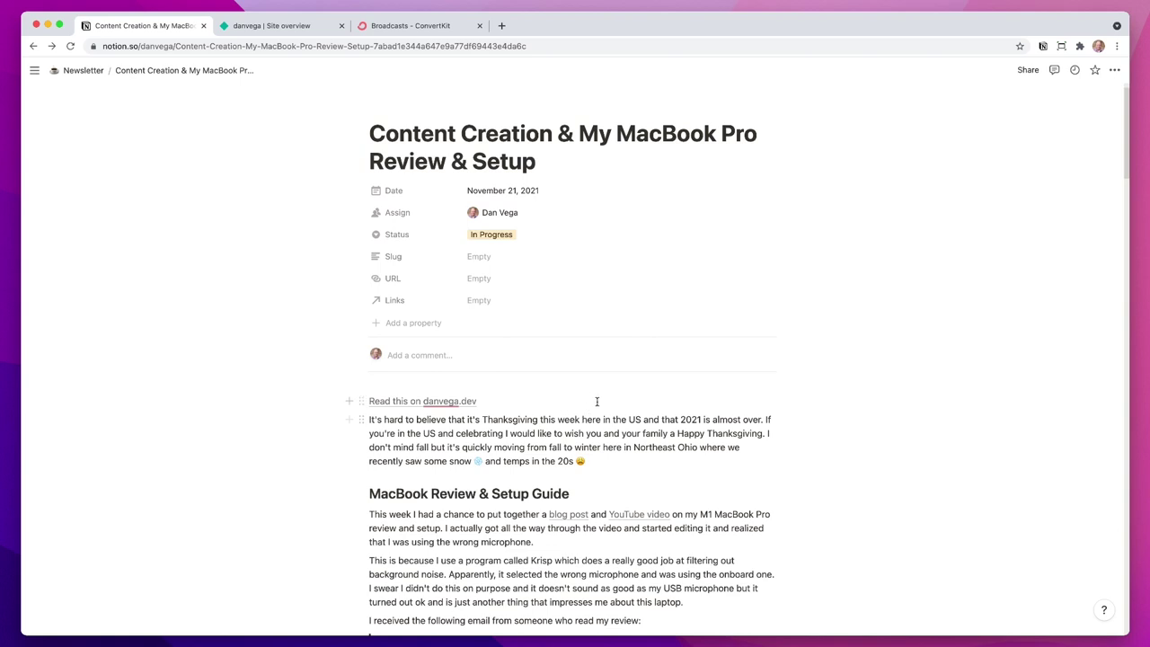
scroll(596, 398, "down", 10)
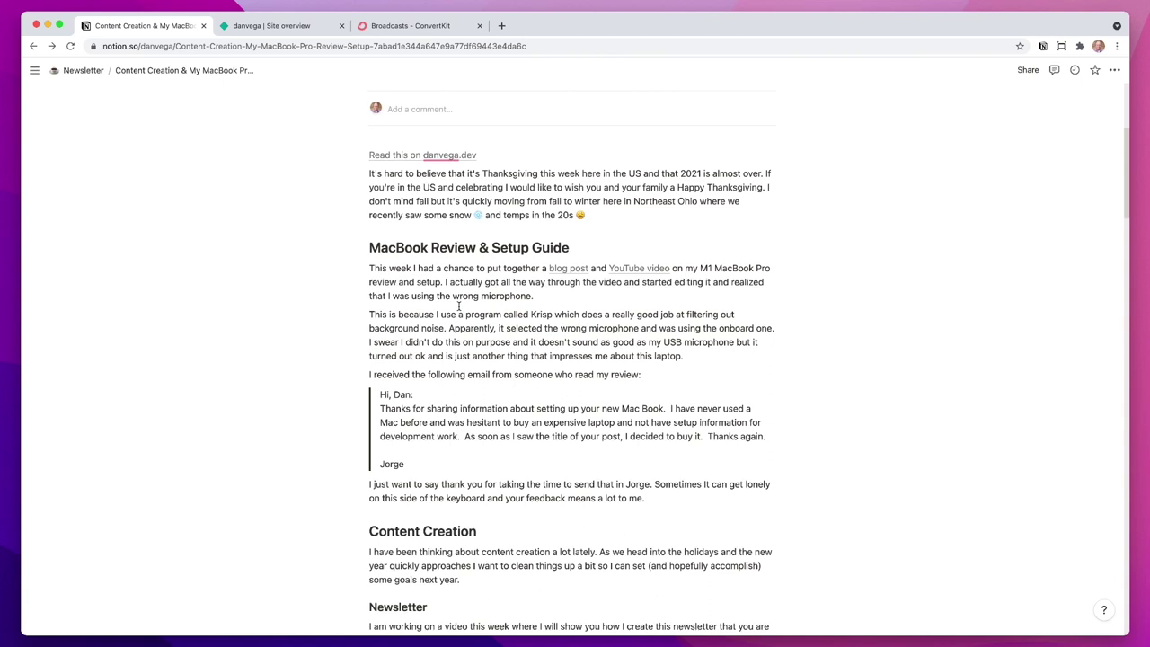
scroll(505, 379, "down", 5)
scroll(676, 325, "down", 1)
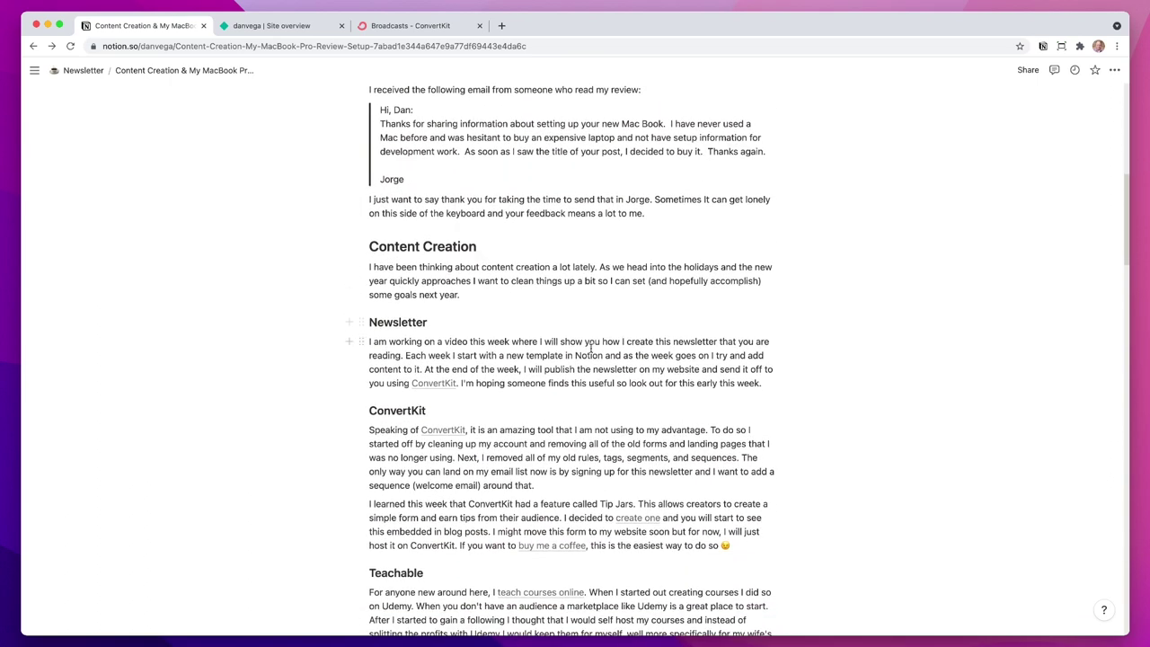
scroll(625, 358, "down", 1)
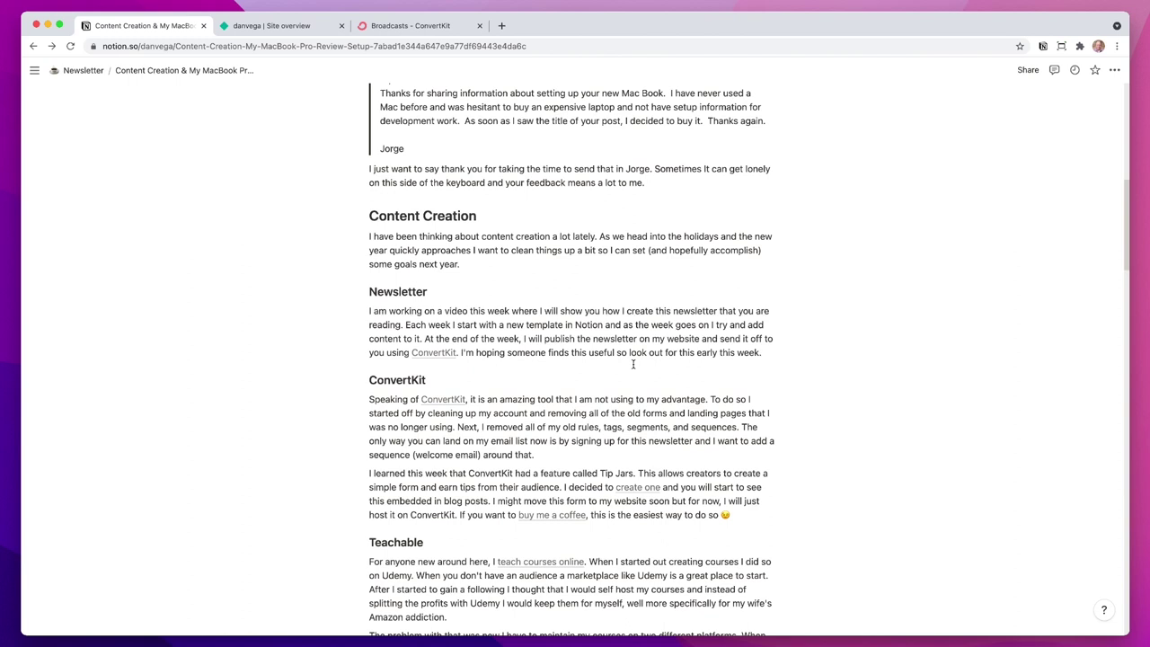
scroll(644, 380, "down", 1)
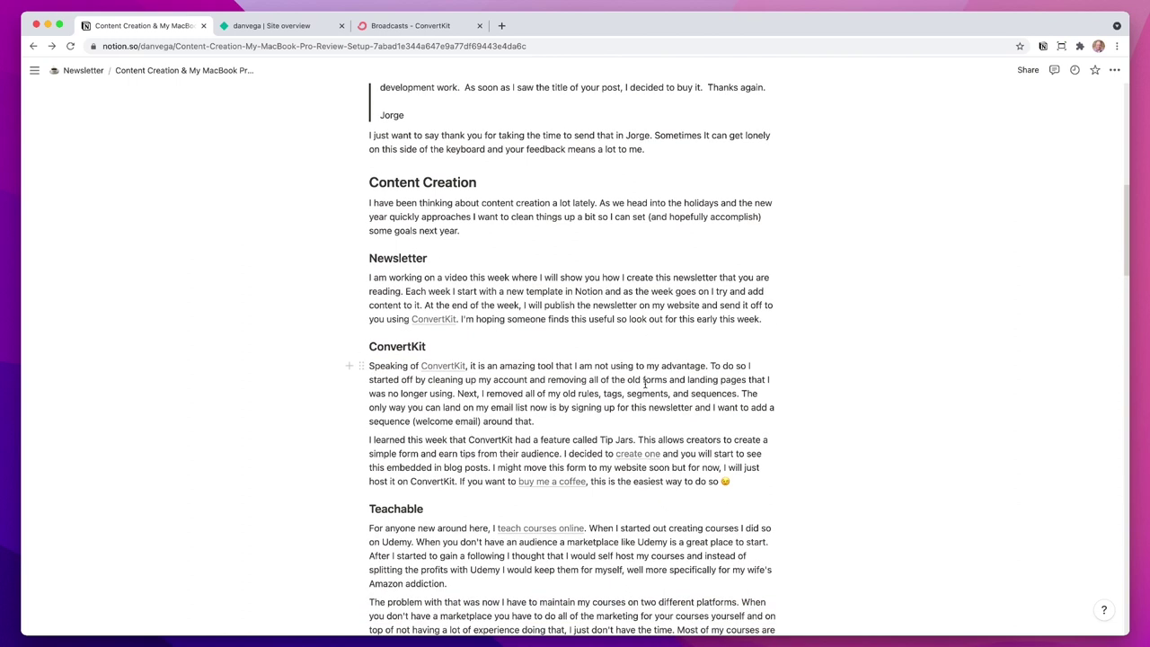
scroll(593, 395, "down", 3)
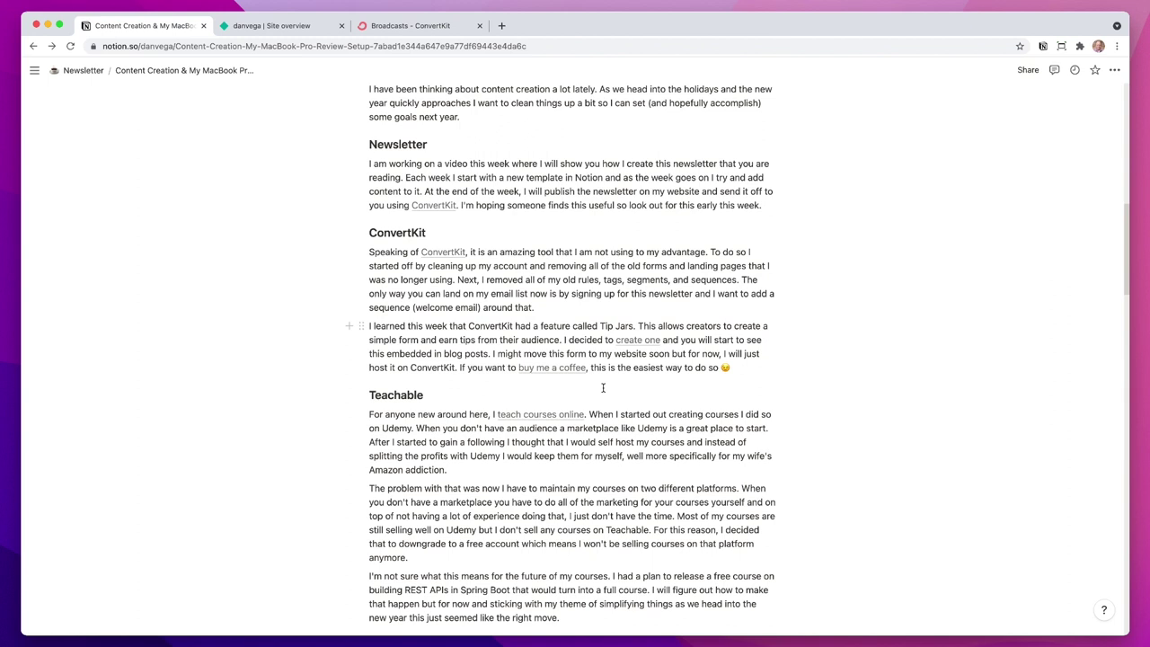
scroll(603, 387, "down", 3)
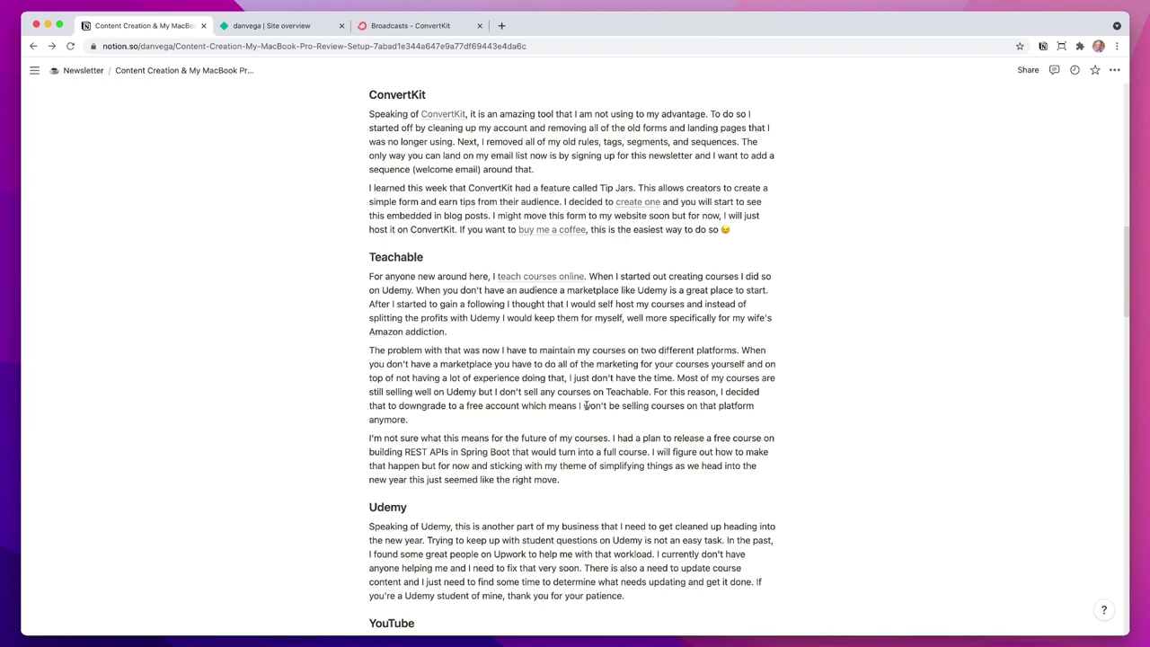
scroll(620, 404, "down", 3)
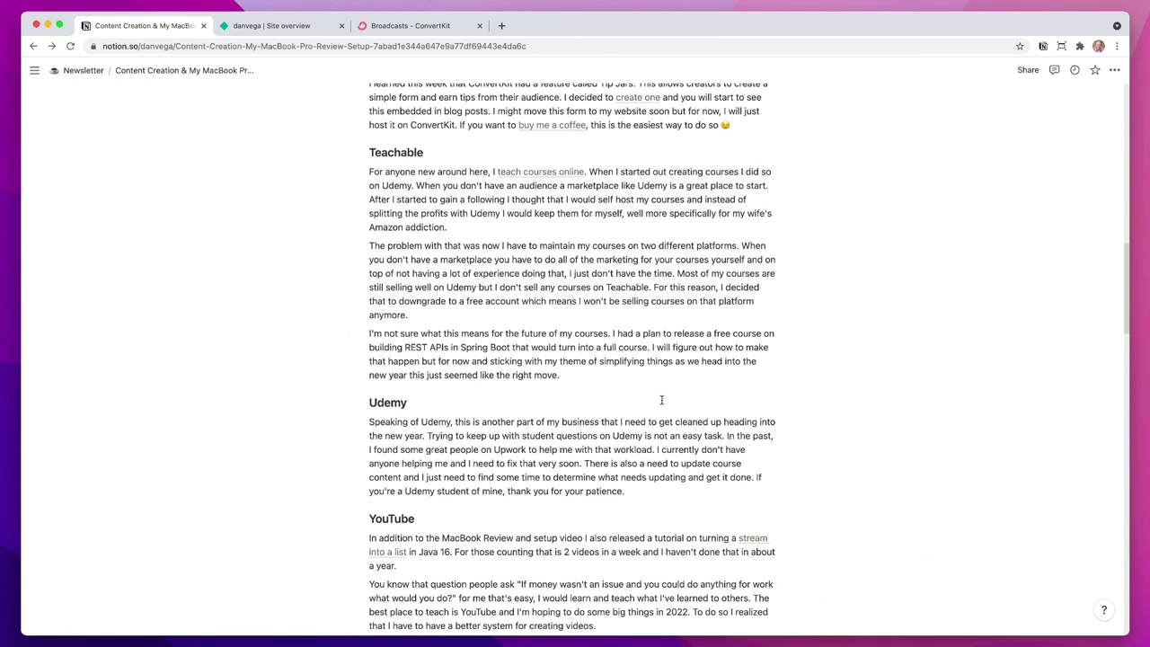
Review the remaining newsletter sections, covering YouTube, Netlify, the Around the Web link lists, the quote of the week and the tweets
scroll(661, 402, "down", 1)
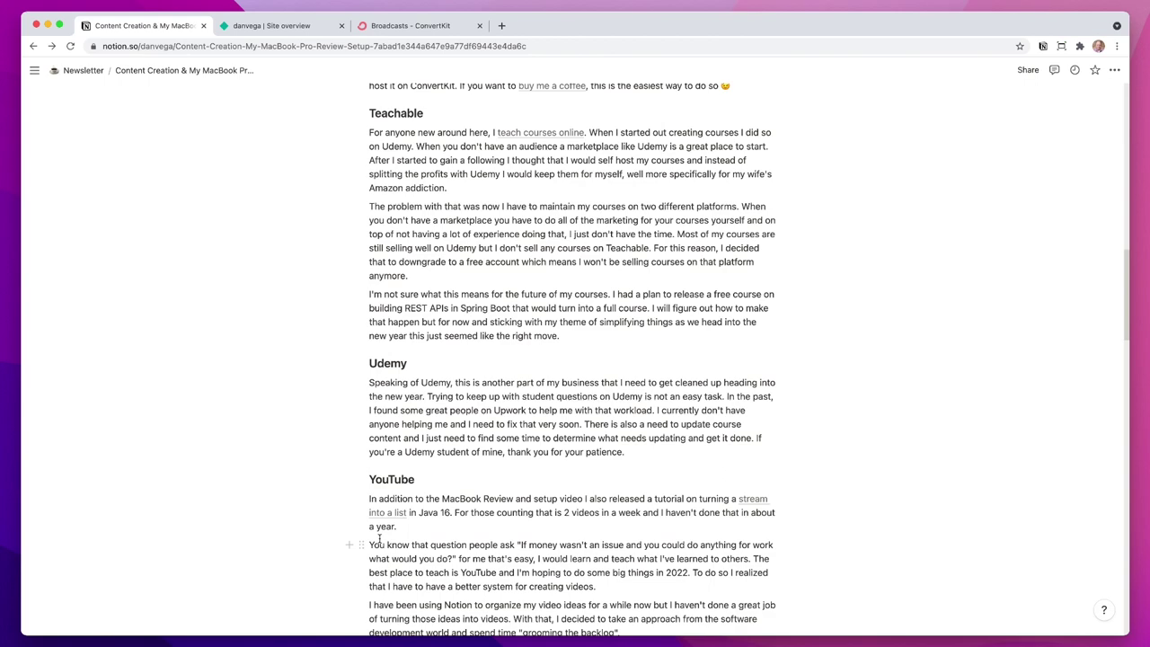
scroll(229, 435, "down", 9)
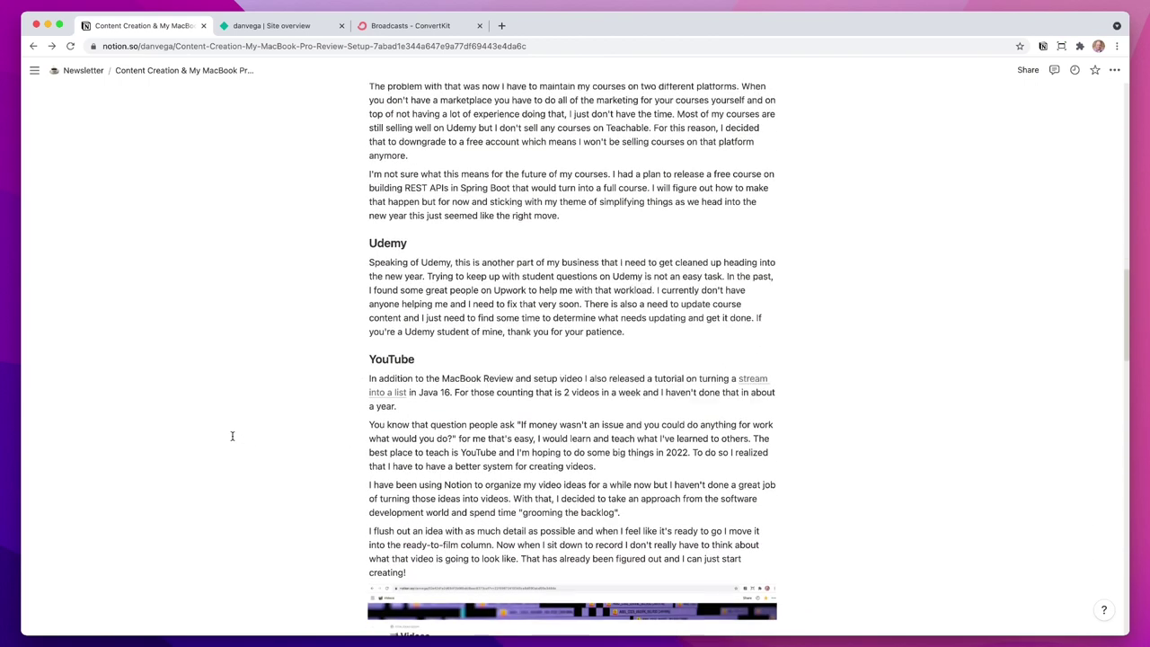
scroll(243, 399, "up", 3)
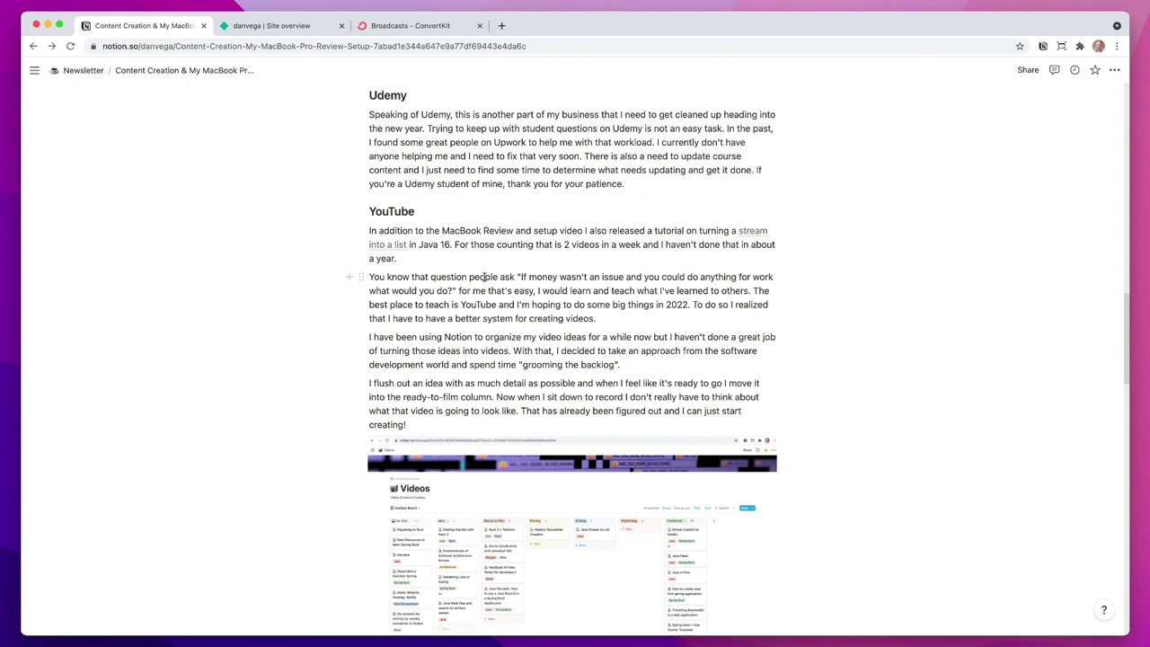
scroll(431, 320, "down", 2)
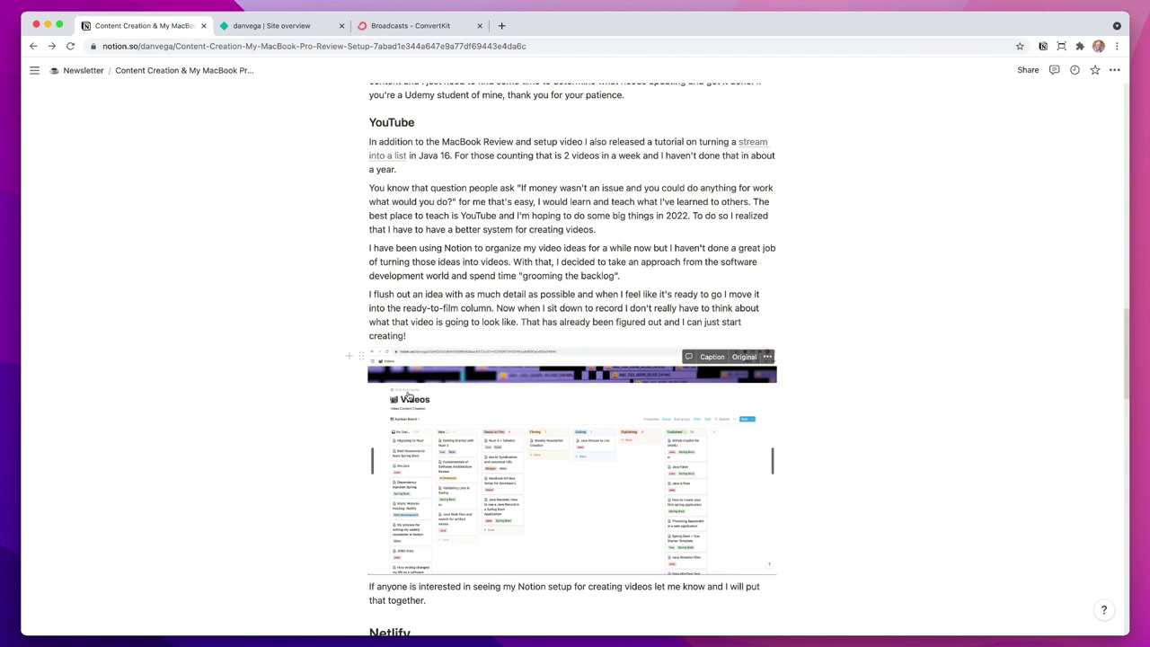
scroll(409, 396, "down", 5)
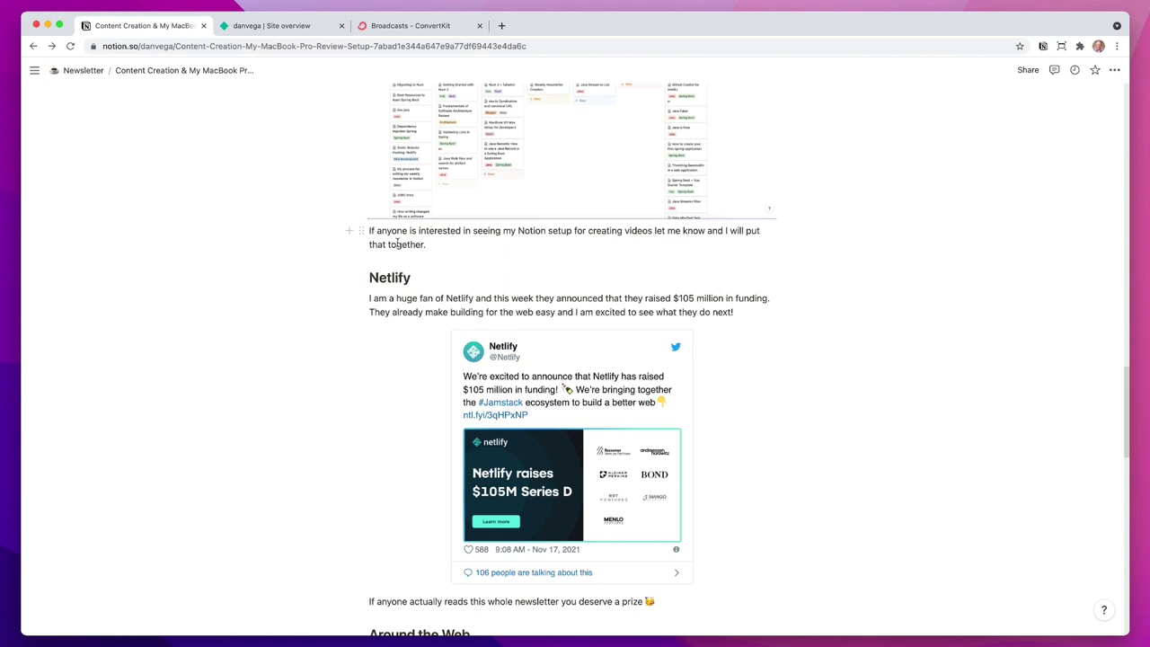
scroll(398, 297, "down", 1)
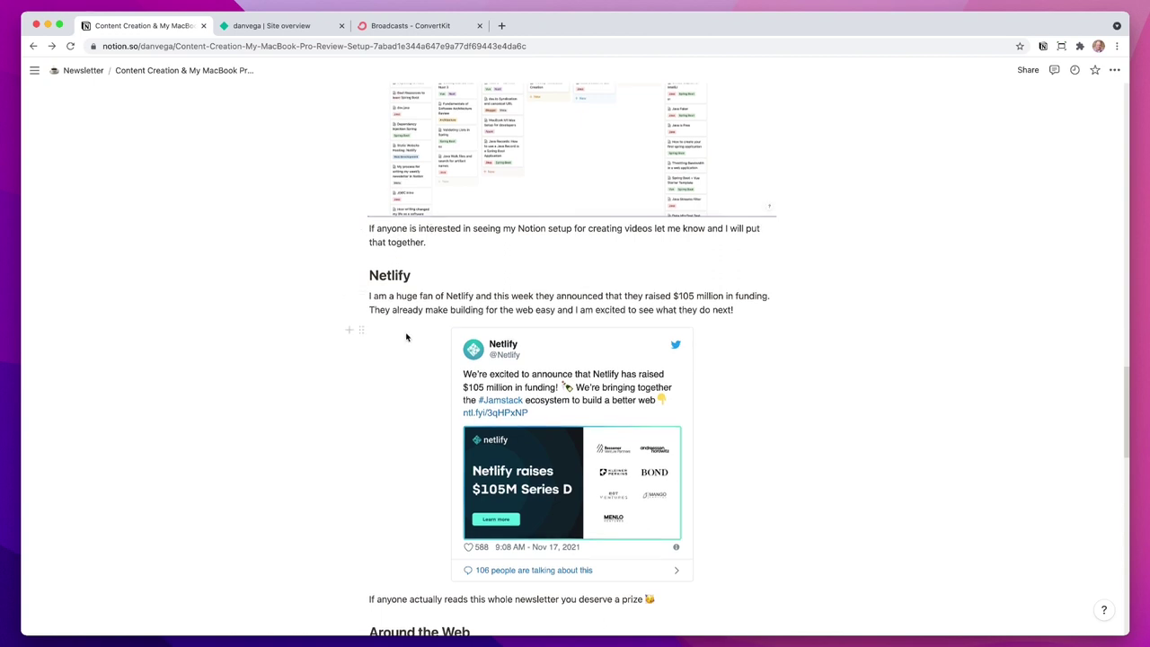
scroll(406, 337, "down", 5)
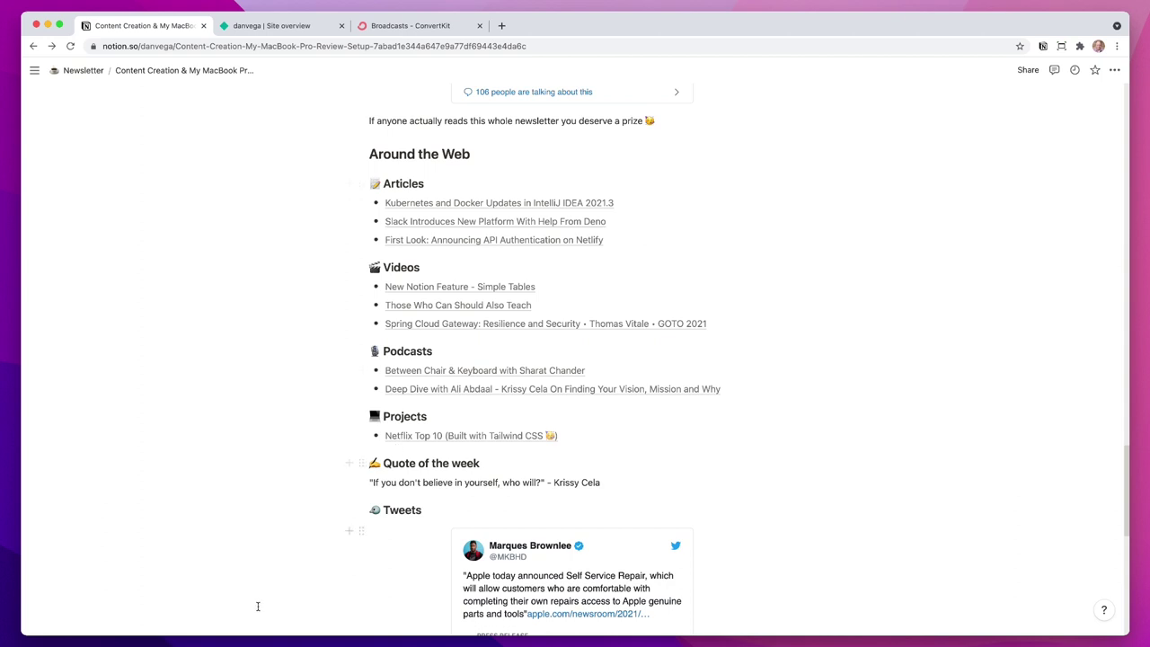
scroll(188, 465, "down", 1)
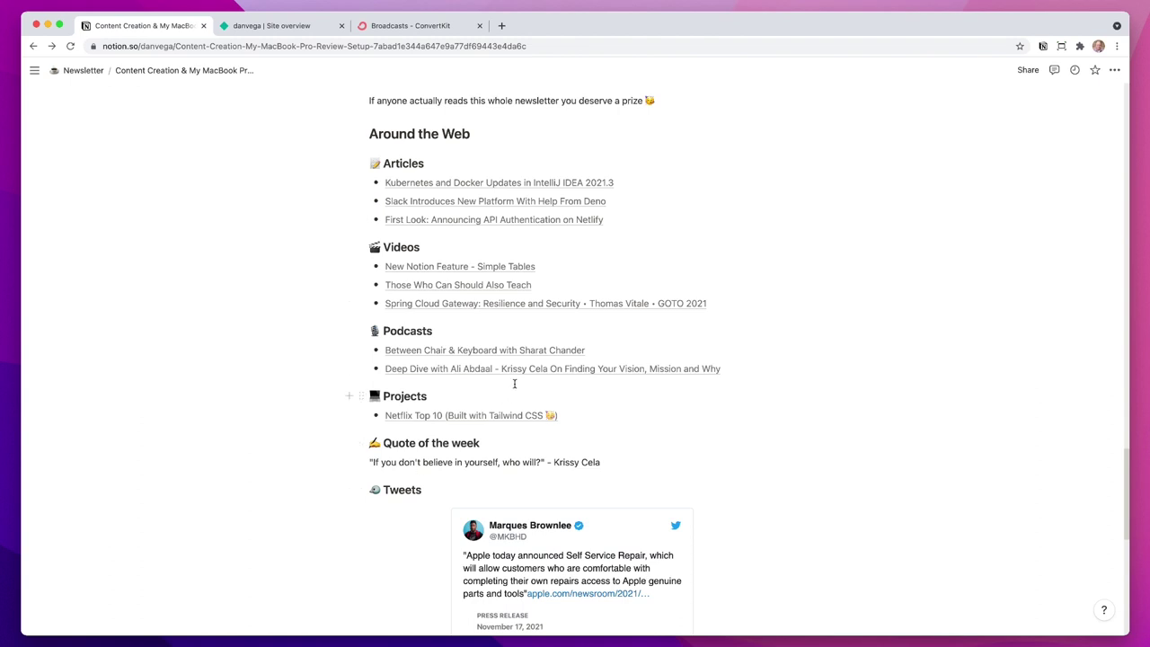
scroll(314, 429, "down", 10)
Return to the start of the newsletter and inspect the web link behind the "Read this on" line above the introduction
scroll(316, 430, "up", 15)
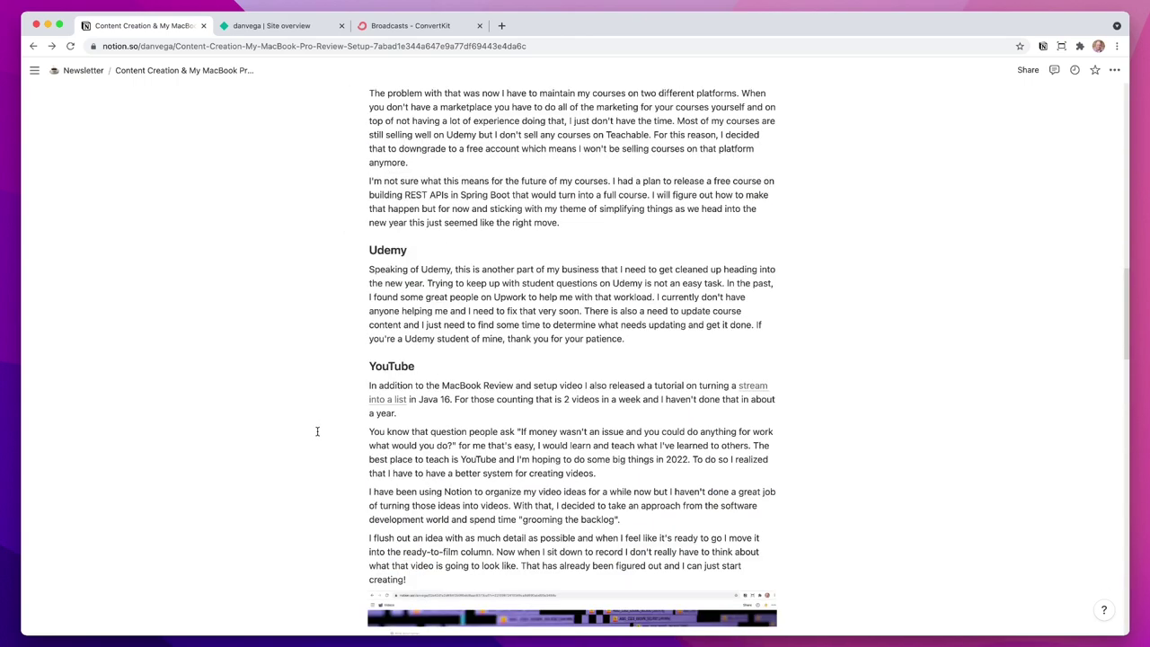
scroll(318, 432, "up", 10)
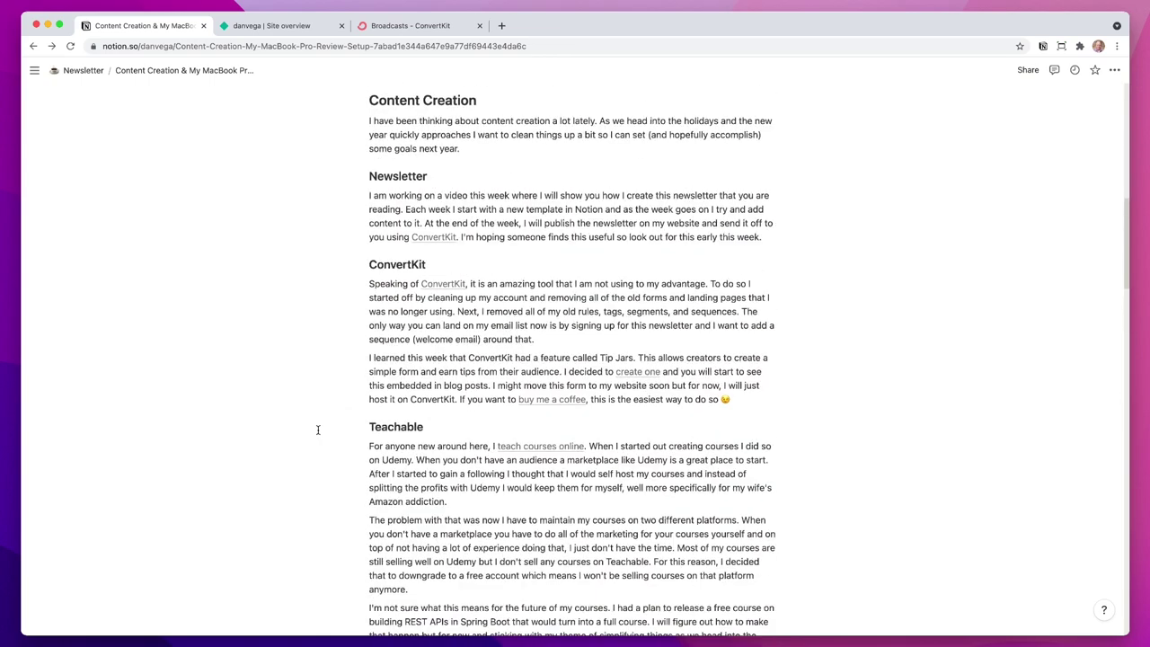
scroll(317, 431, "up", 8)
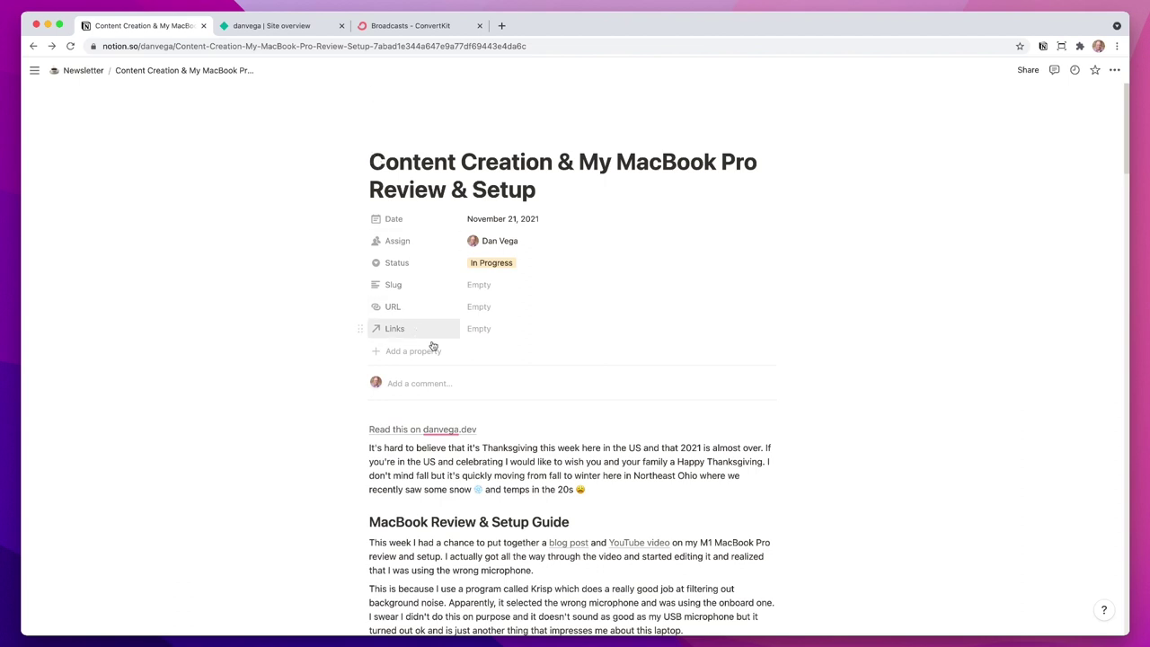
left_click_drag(493, 431, 367, 432)
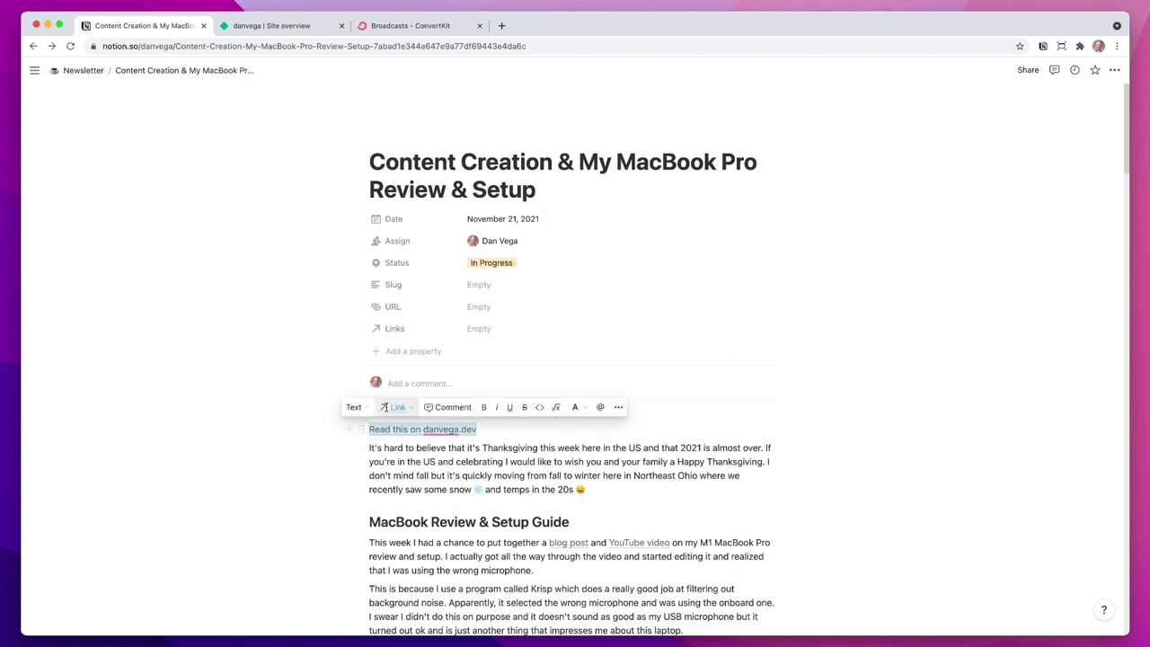
left_click(398, 407)
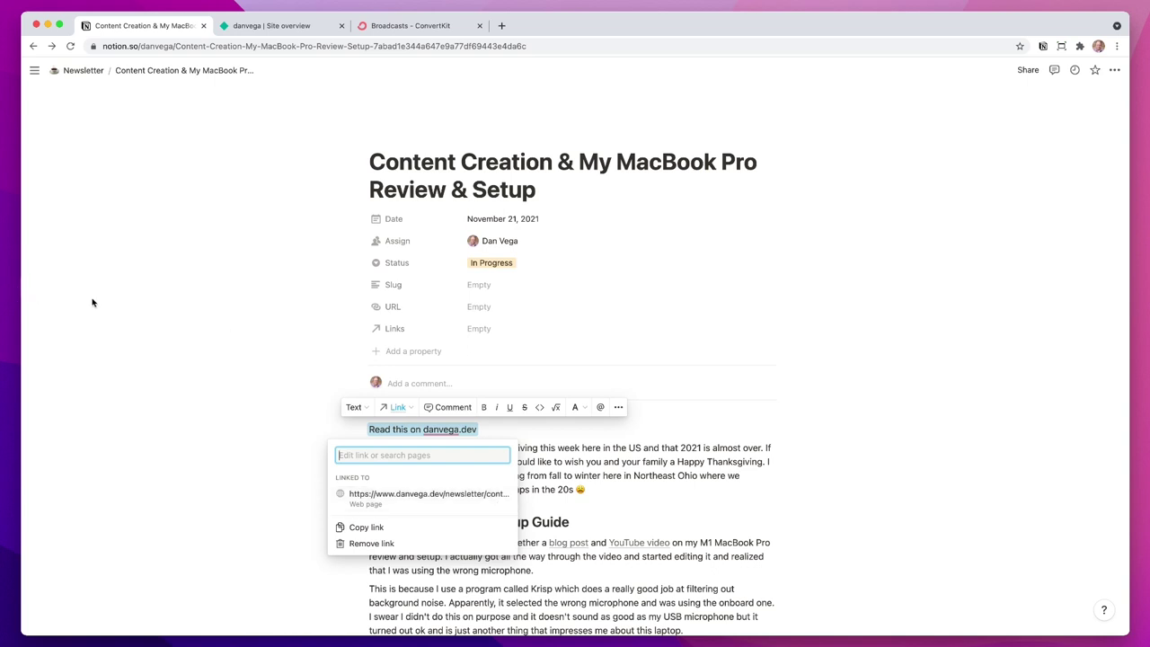
key("Escape")
left_click(628, 446)
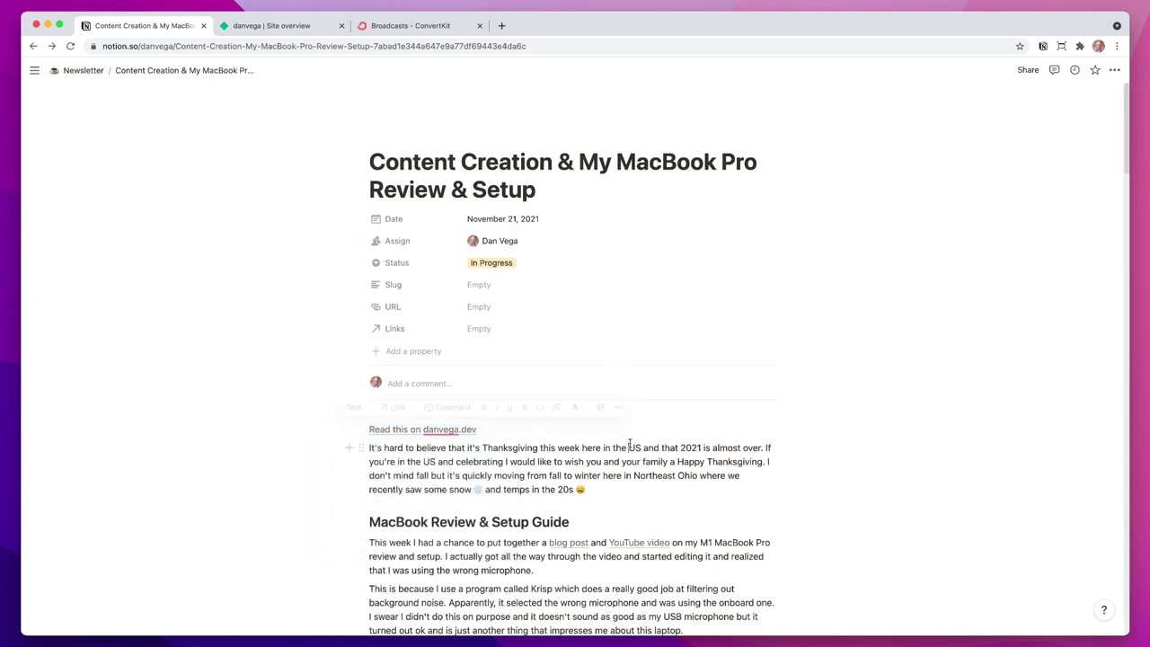
scroll(620, 446, "down", 1)
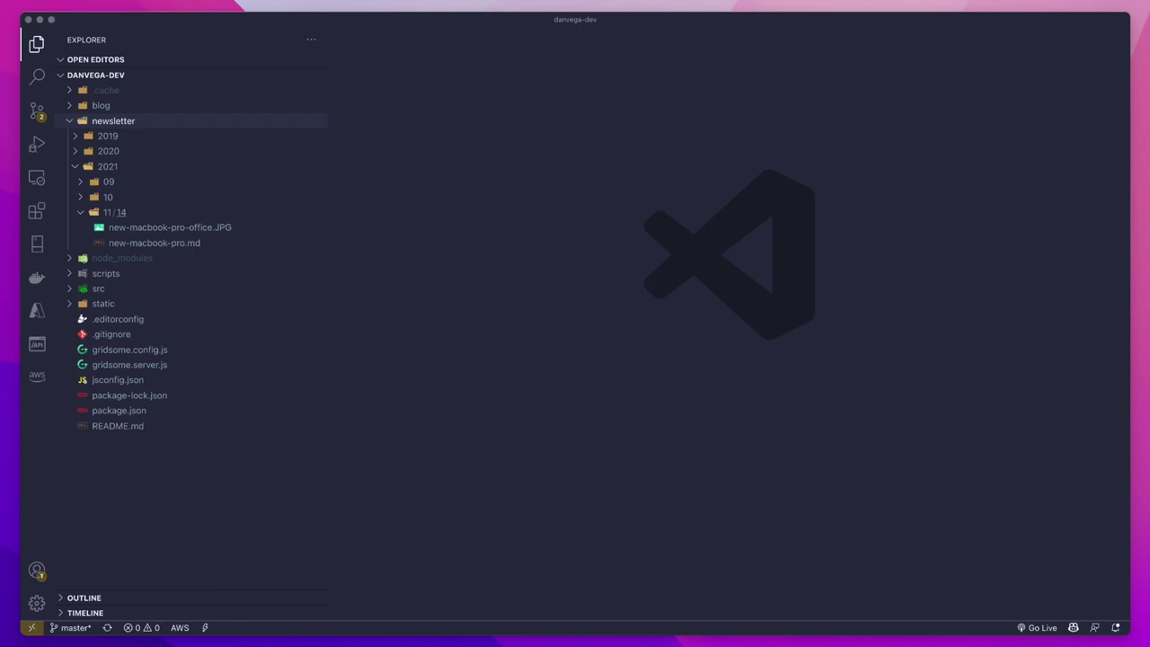
Create a folder named 22 inside the newsletter/2021/11 folder of the website project
right_click(106, 214)
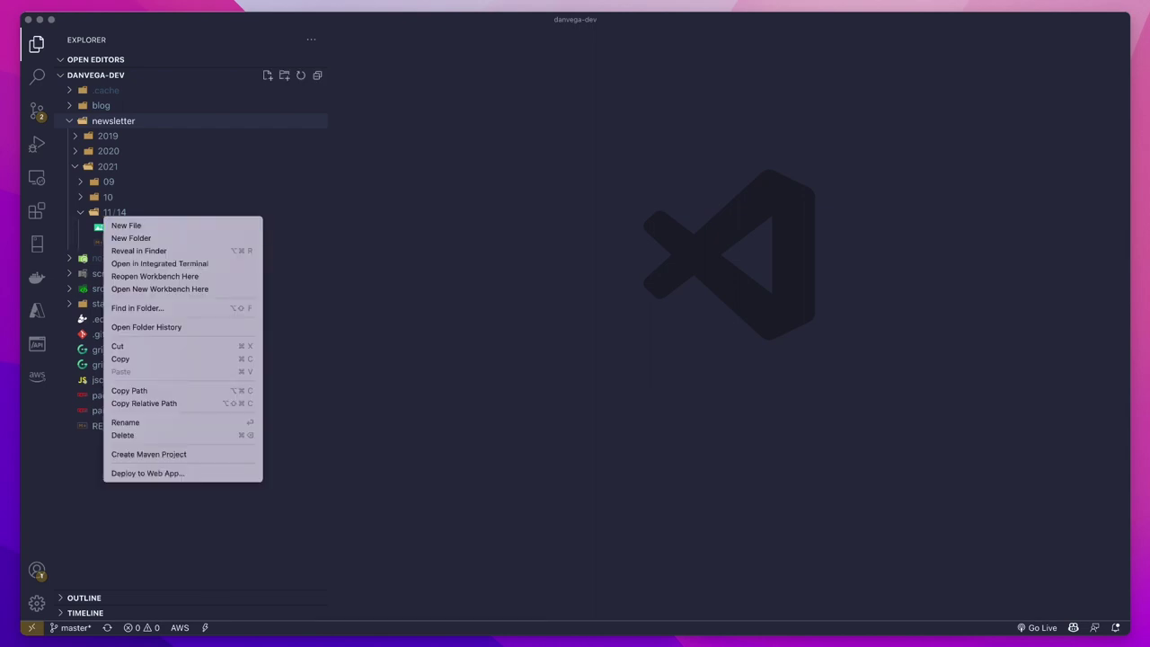
left_click(125, 236)
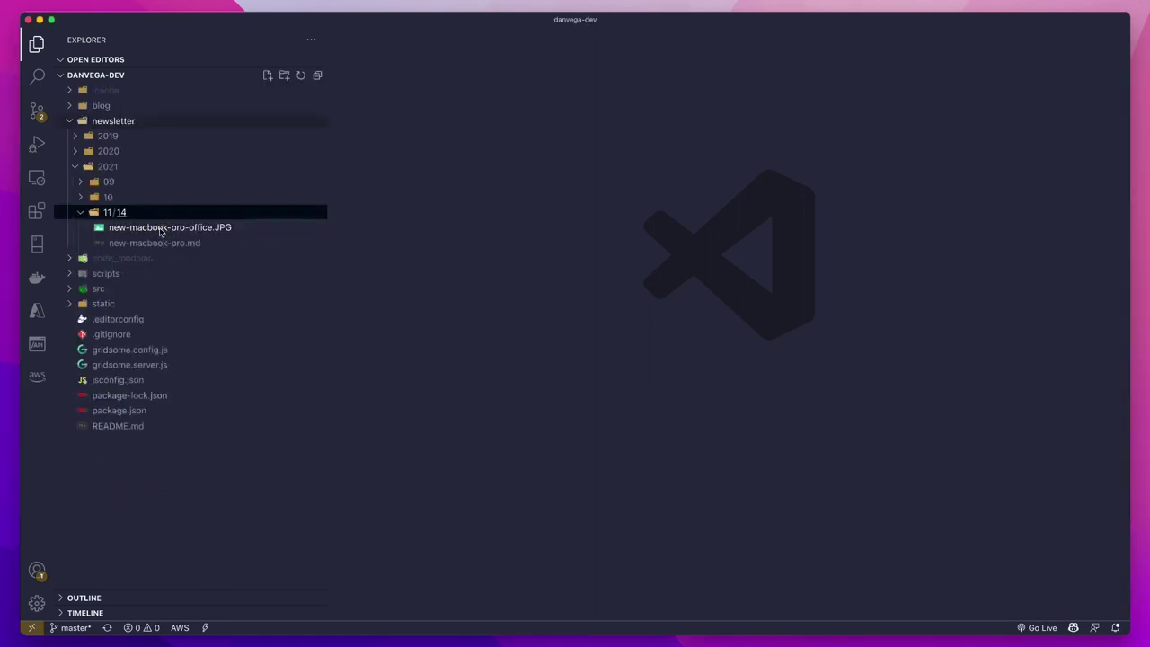
right_click(118, 215)
left_click(142, 239)
type("22")
key("Return")
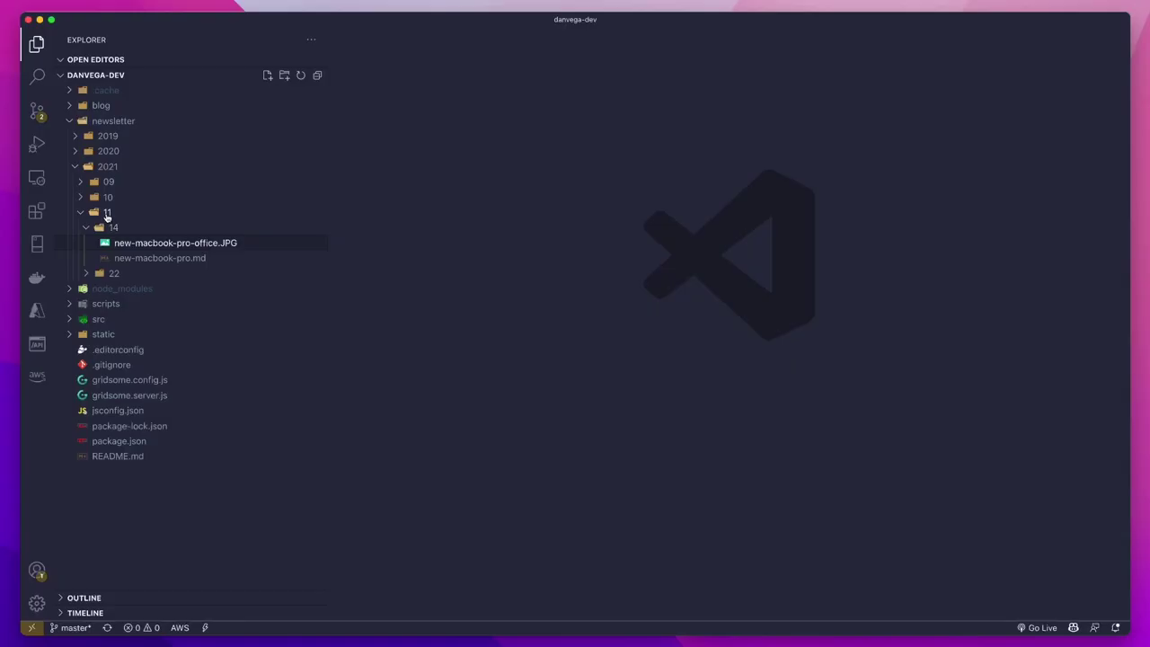
Add a new file named content-creation.md to the newsletter/2021/11/22 folder
right_click(132, 275)
left_click(154, 282)
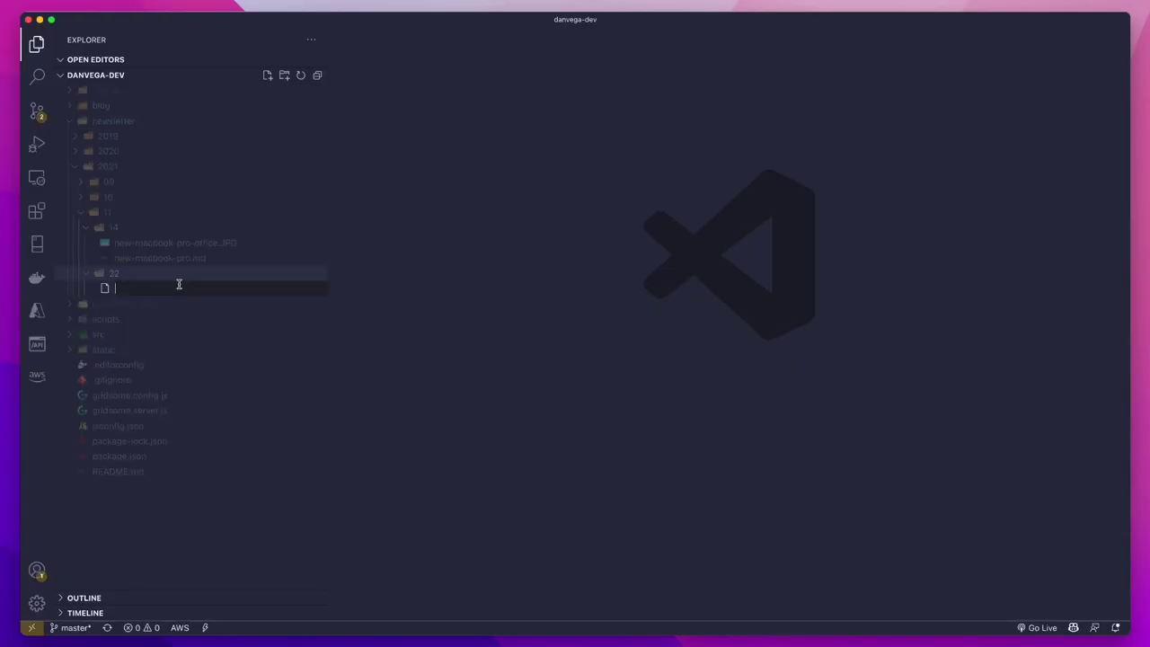
type("content-creation.md")
key("Return")
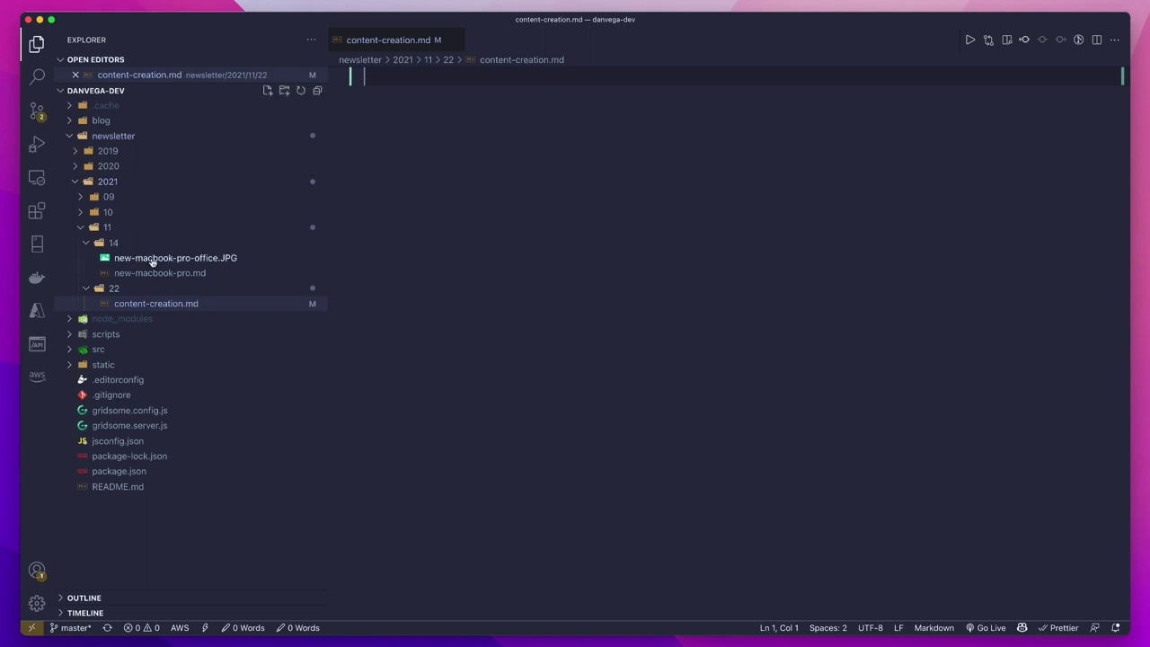
Copy the front matter block from new-macbook-pro.md and insert it into content-creation.md
left_click(142, 272)
left_click_drag(384, 167, 312, 90)
key("super+c")
key("super+w")
key("super+v")
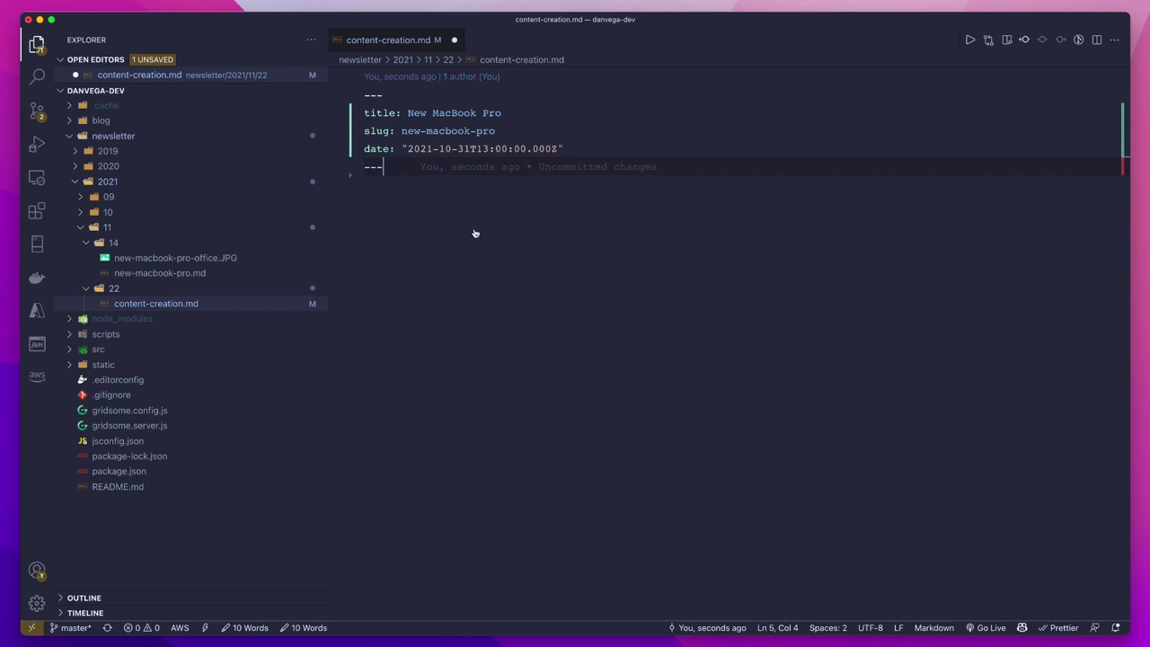
Replace the front matter title with the newsletter title copied from Notion, "Content Creation & My MacBook Pro Review & Setup"
double_click(503, 114)
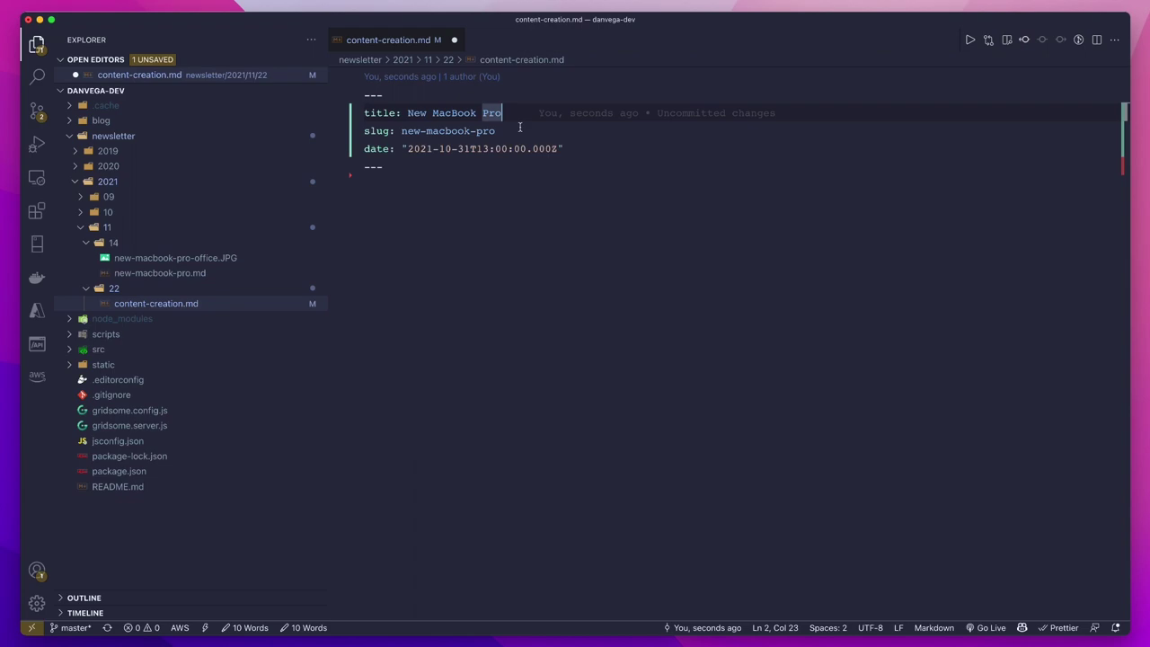
left_click(528, 150)
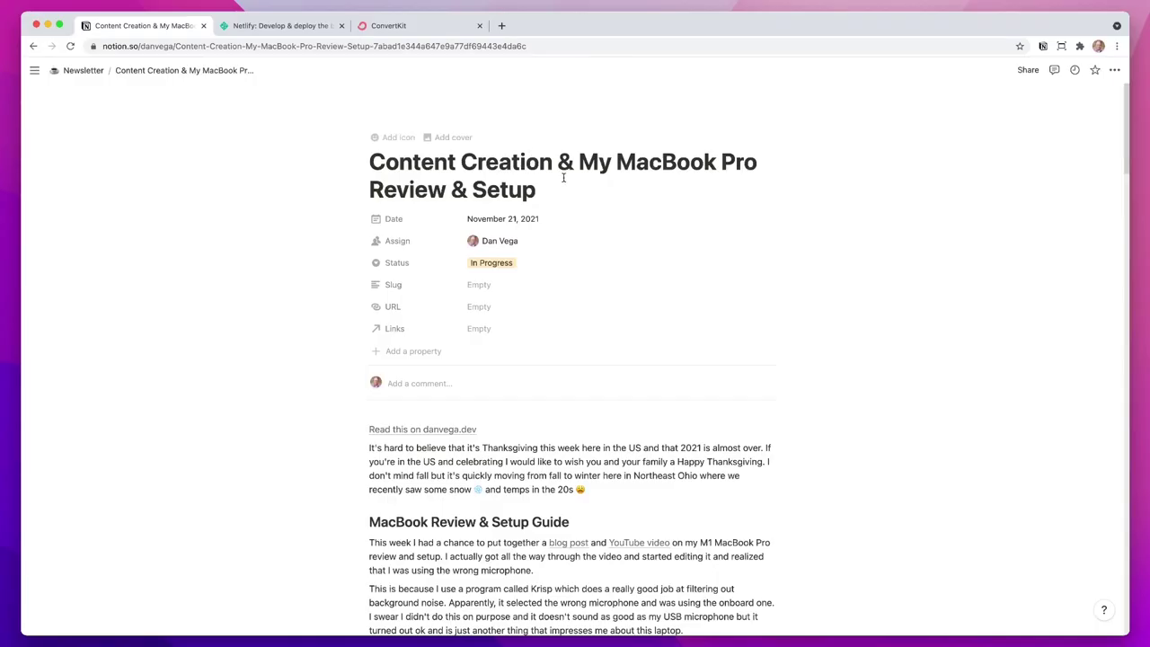
left_click_drag(545, 189, 369, 171)
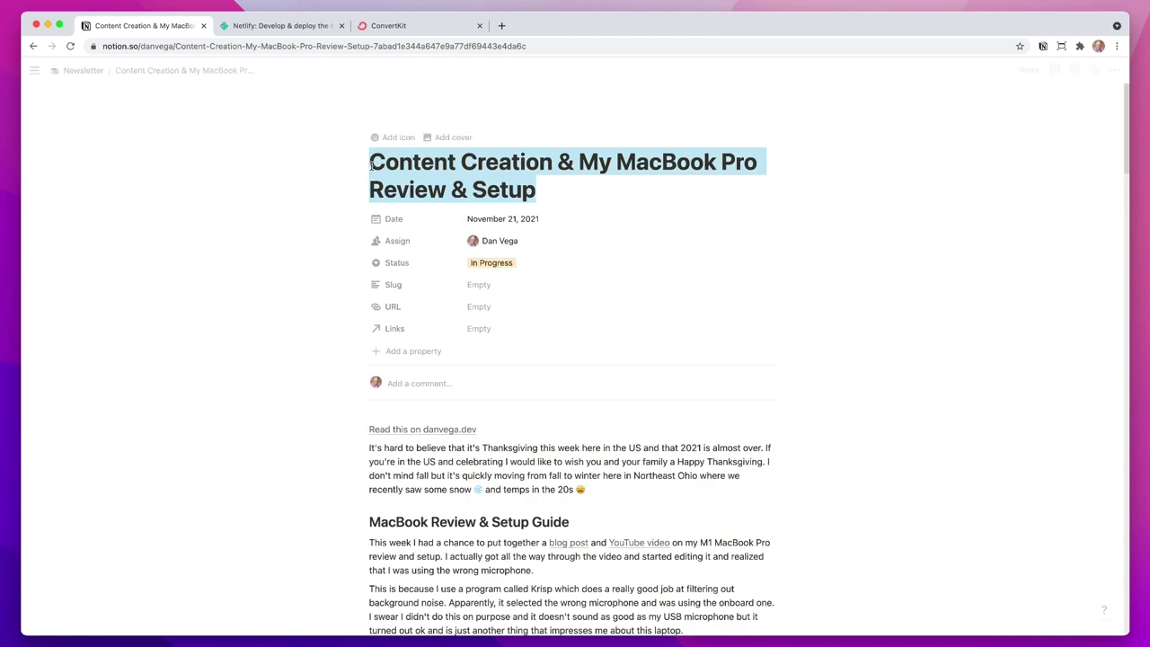
key("super+Tab")
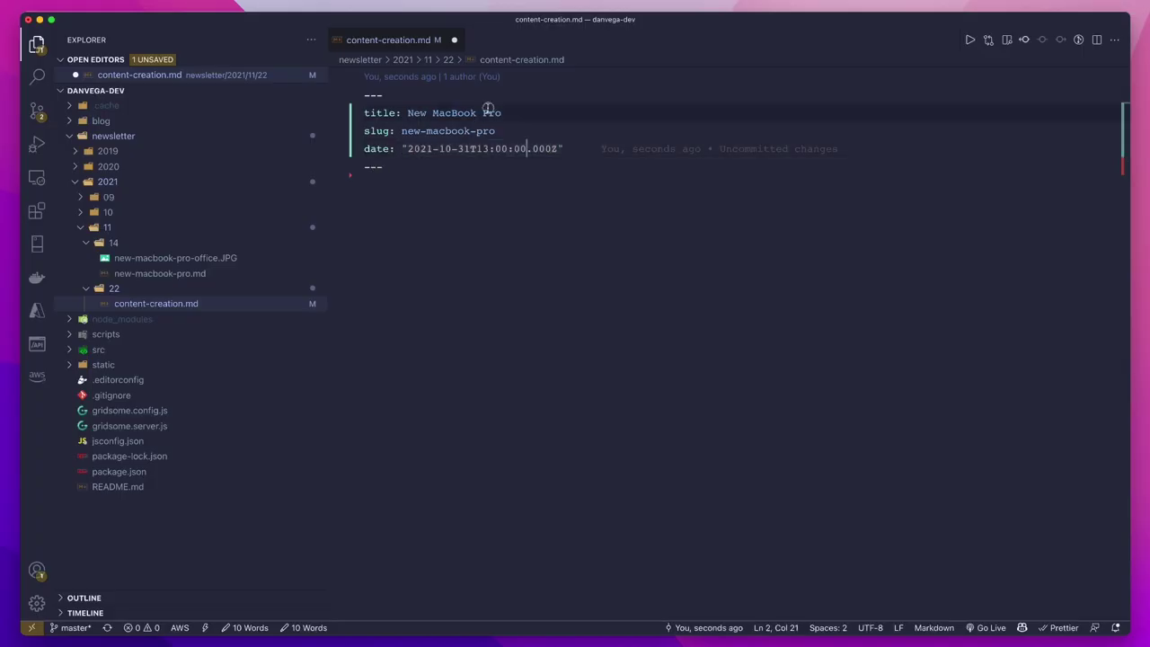
mouse_move(406, 113)
left_mouse_down()
mouse_move(502, 112)
mouse_move(488, 131)
mouse_move(410, 130)
mouse_move(531, 159)
mouse_move(399, 132)
left_mouse_up()
key("super+v")
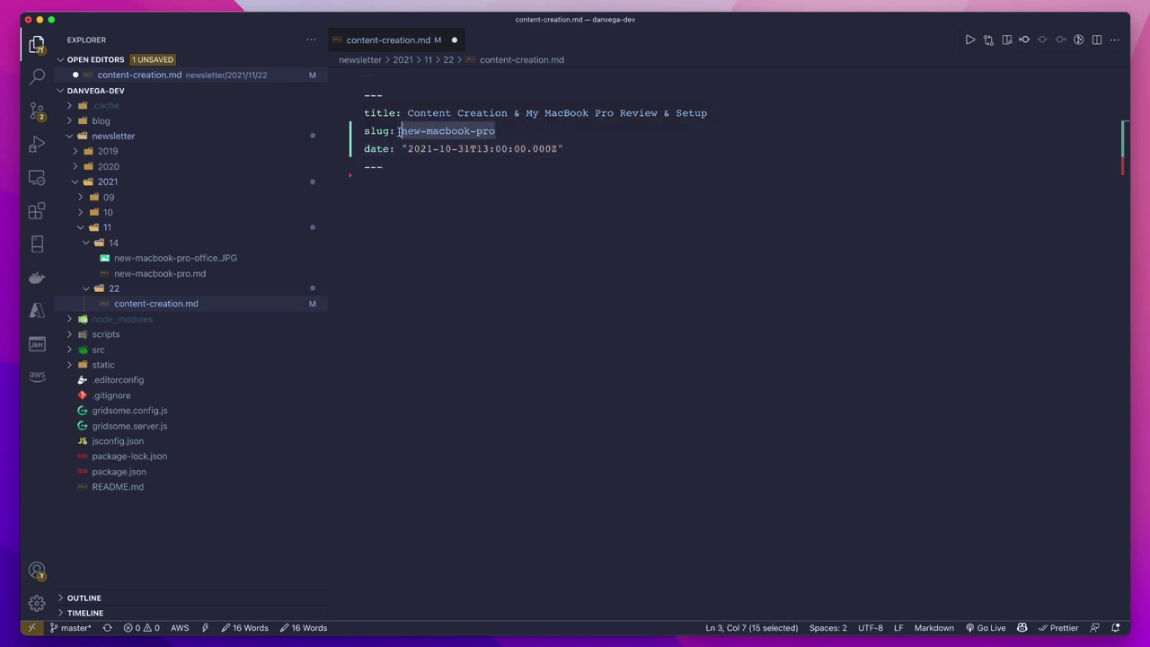
Set the front matter slug to content-creation and the date to "2021-11-22T09:30:00.000Z", then save the file
type("conten")
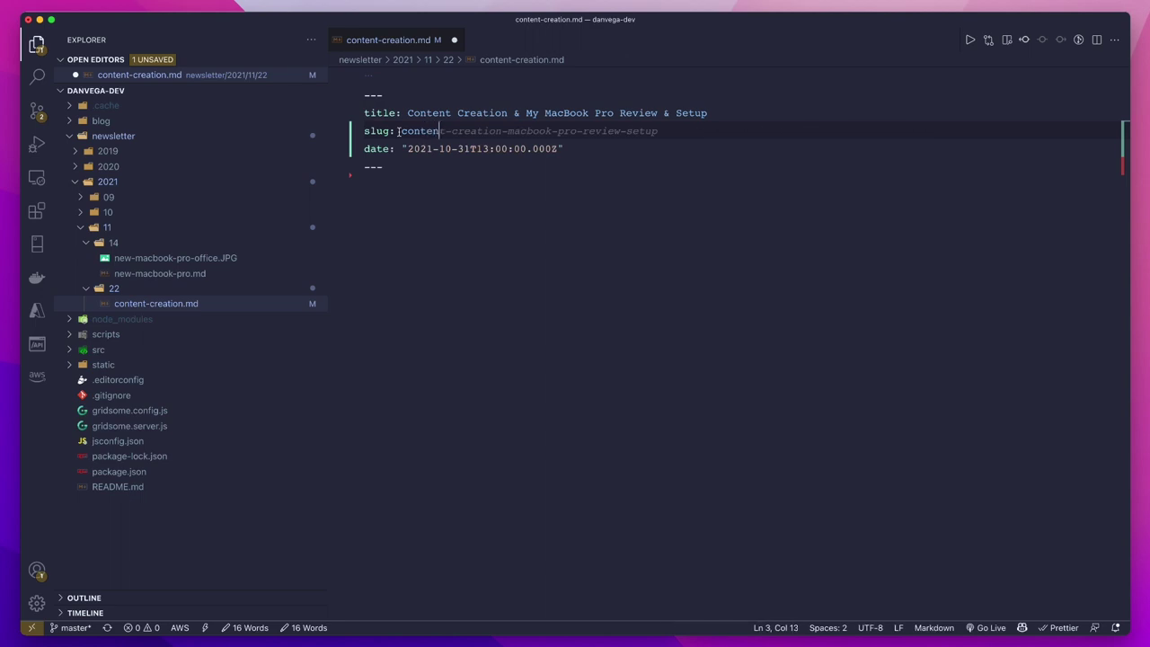
type("t-creation")
double_click(445, 148)
type("11")
left_click_drag(459, 148, 491, 149)
type("22T")
type("09")
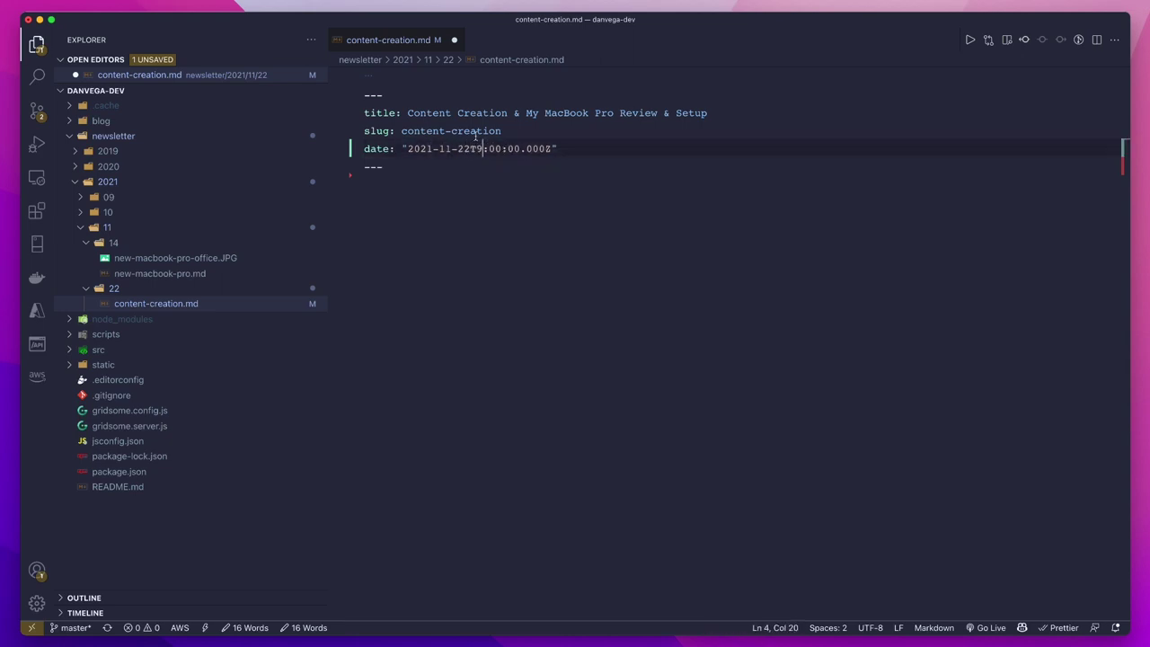
key("Right")
key("shift+Right")
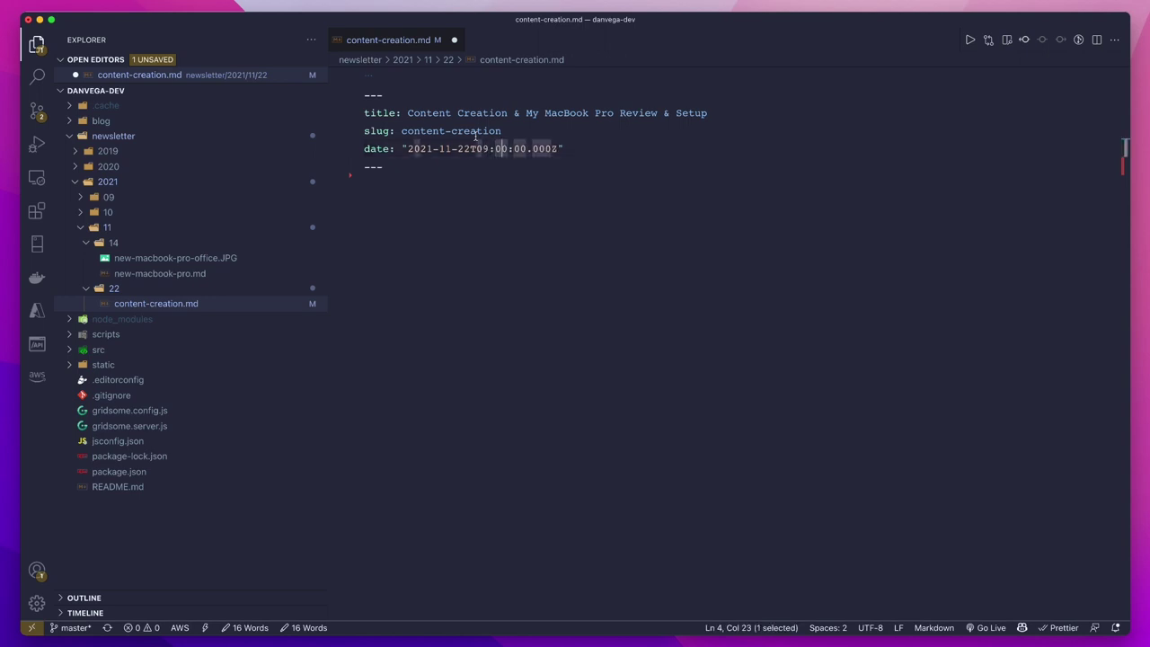
type("3")
key("super+s")
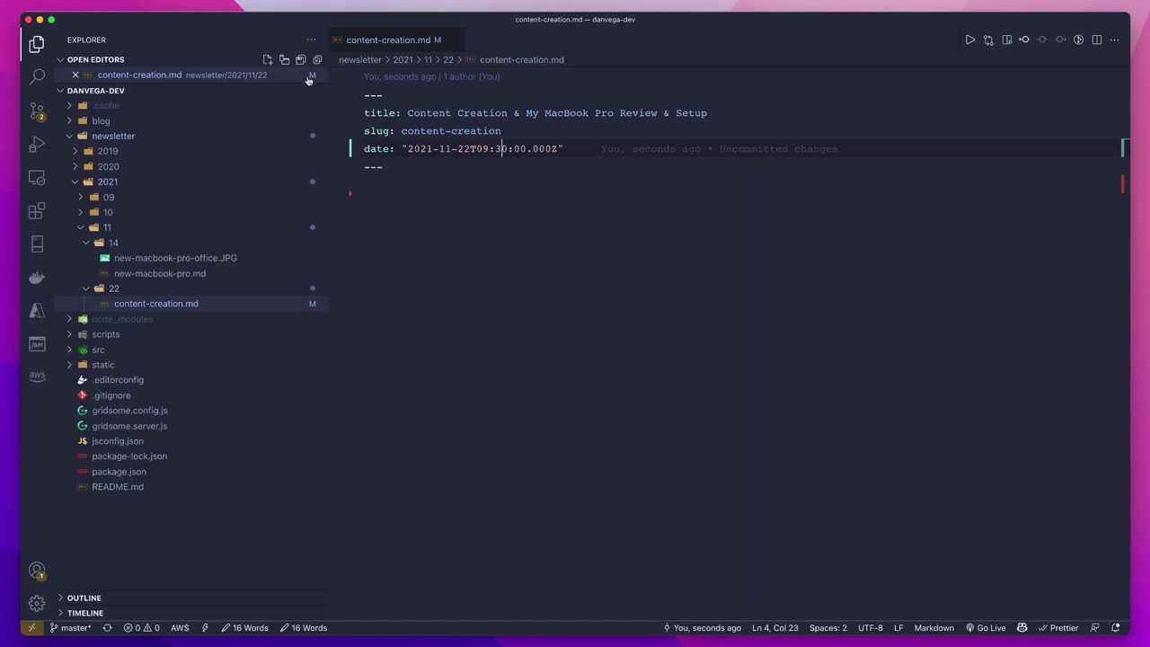
Copy the whole newsletter body from the Notion page and paste it below the front matter in content-creation.md
key("super+Tab")
left_click(575, 413)
scroll(575, 410, "down", 5)
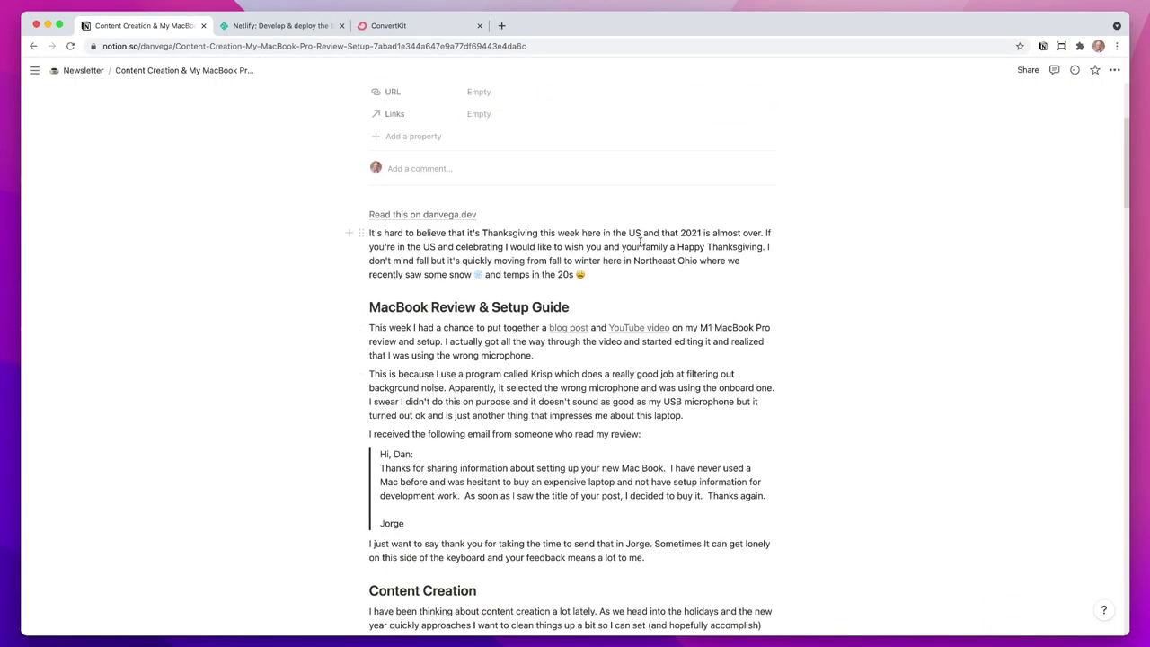
triple_click(640, 240)
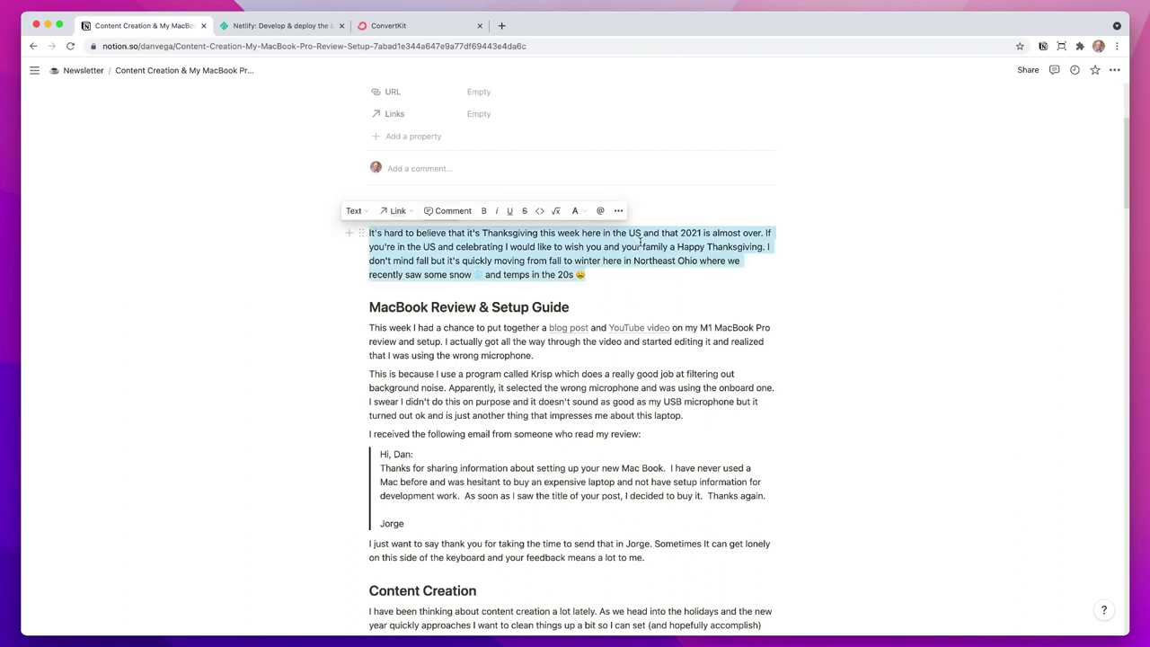
key("super+a")
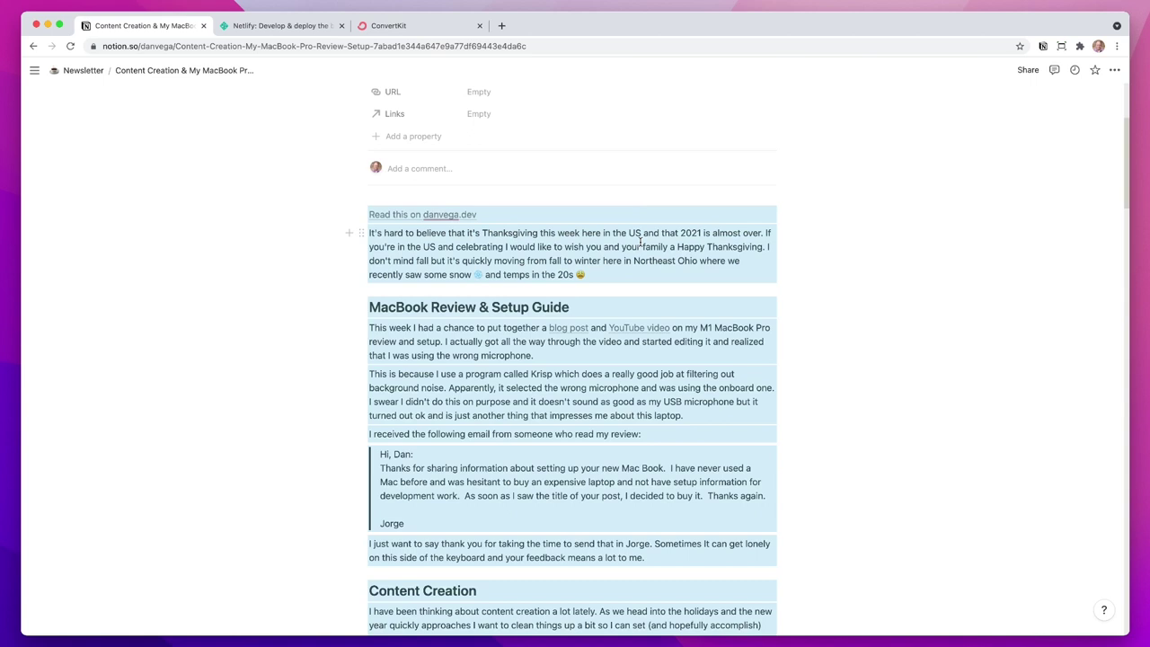
key("super+Tab")
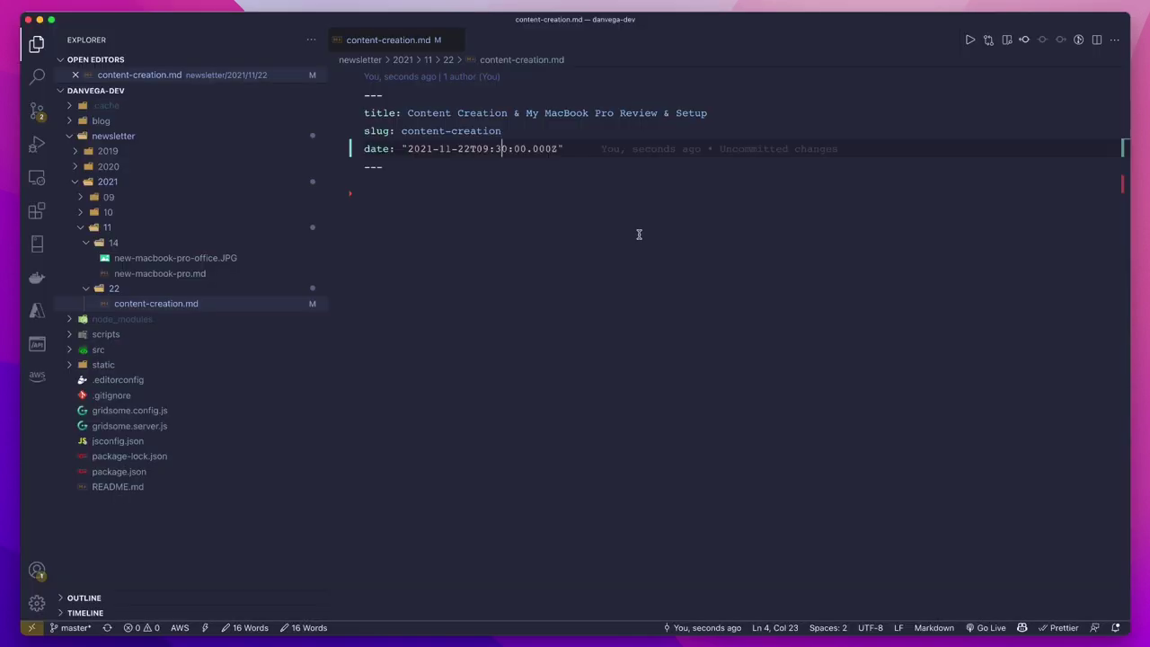
key("Return")
key("super+v")
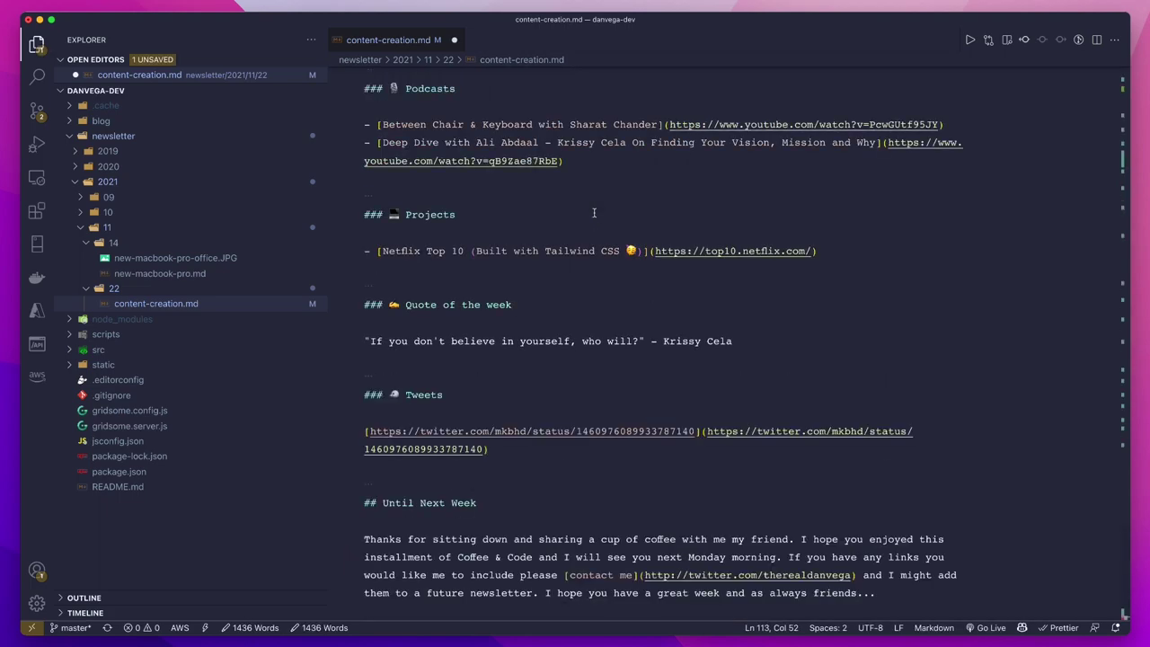
scroll(594, 212, "up", 20)
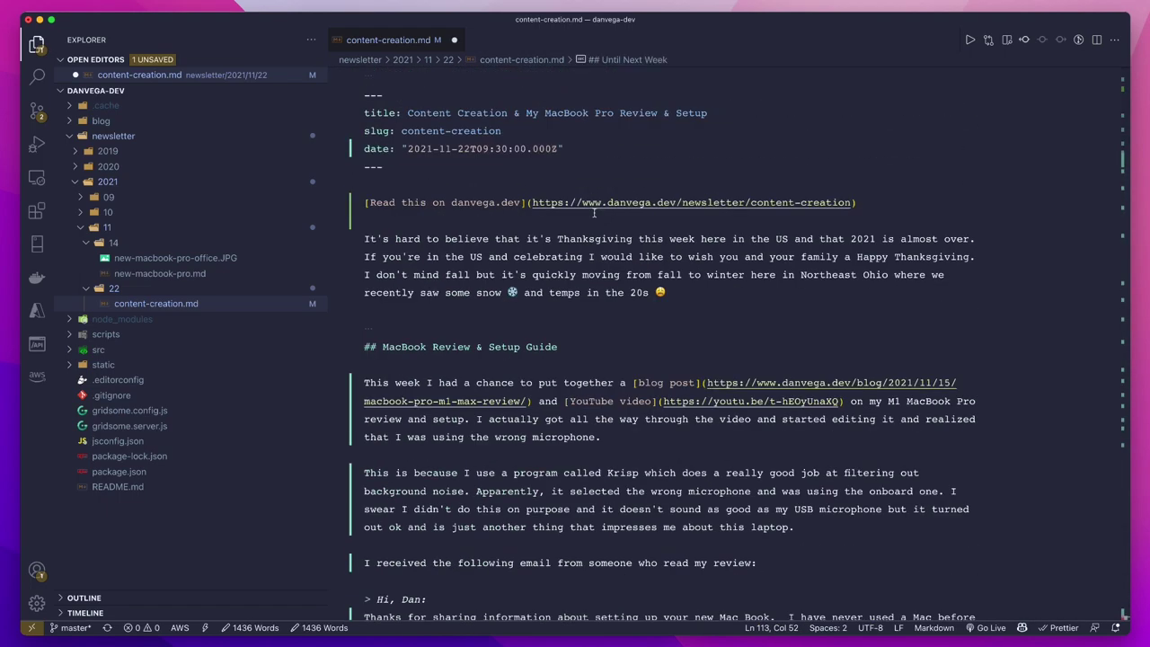
Switch to the Notion newsletter page, enlarge the Videos board screenshot above the Netlify section and start saving the image
key("super+Tab")
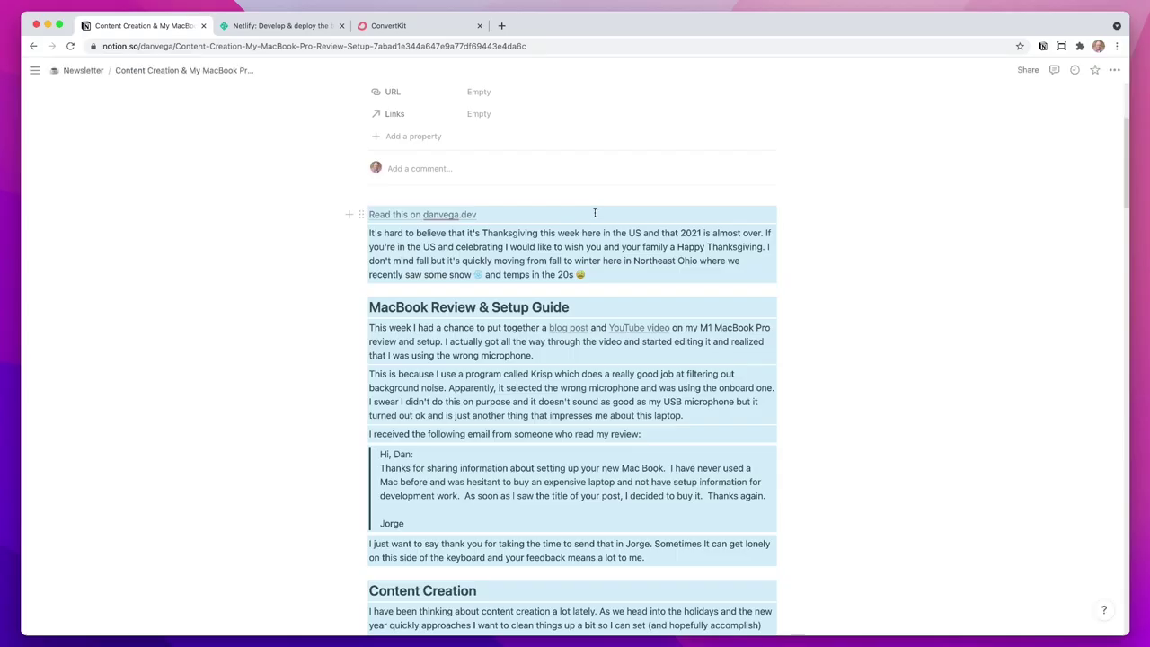
left_click(594, 213)
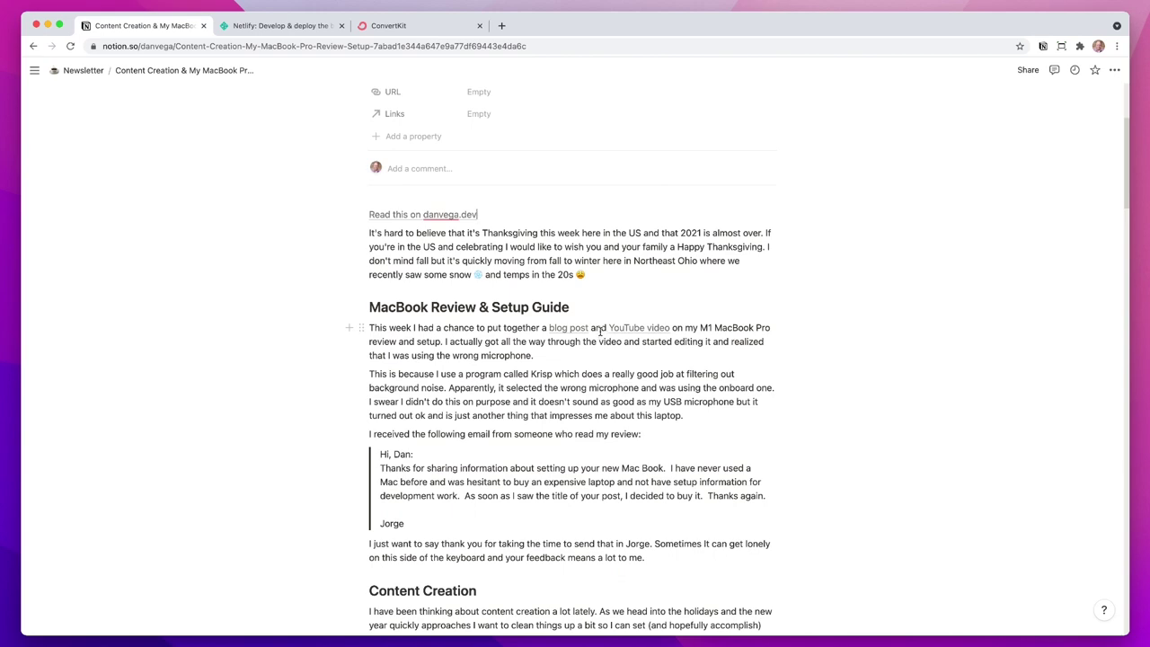
scroll(601, 330, "down", 10)
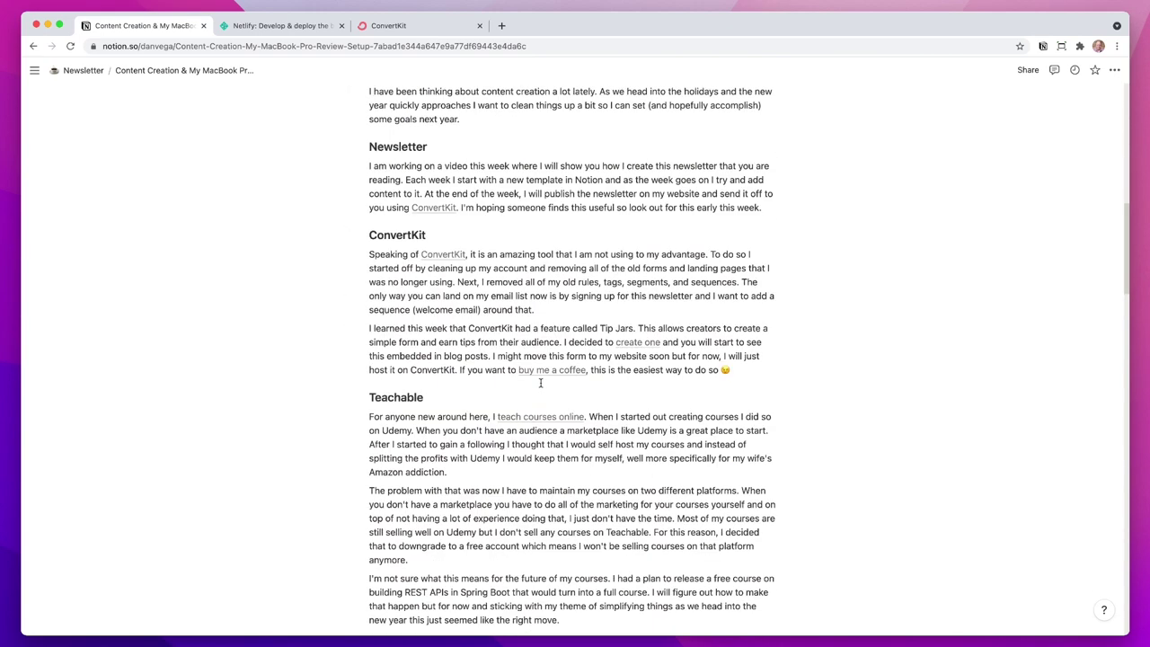
scroll(542, 380, "down", 8)
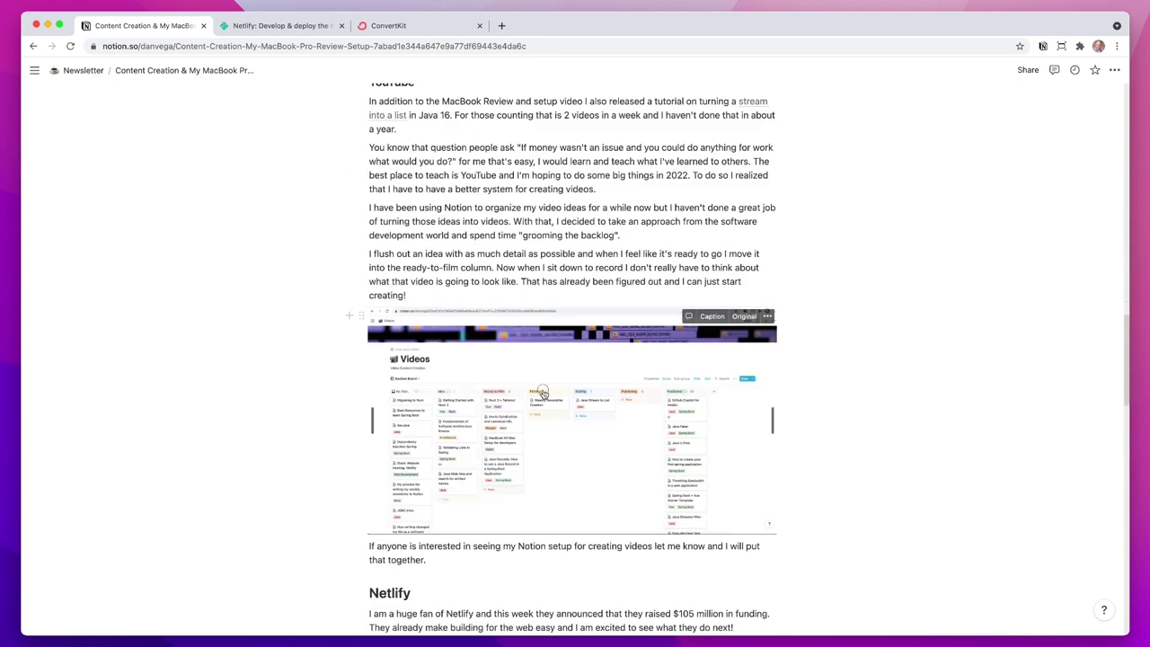
left_click(541, 393)
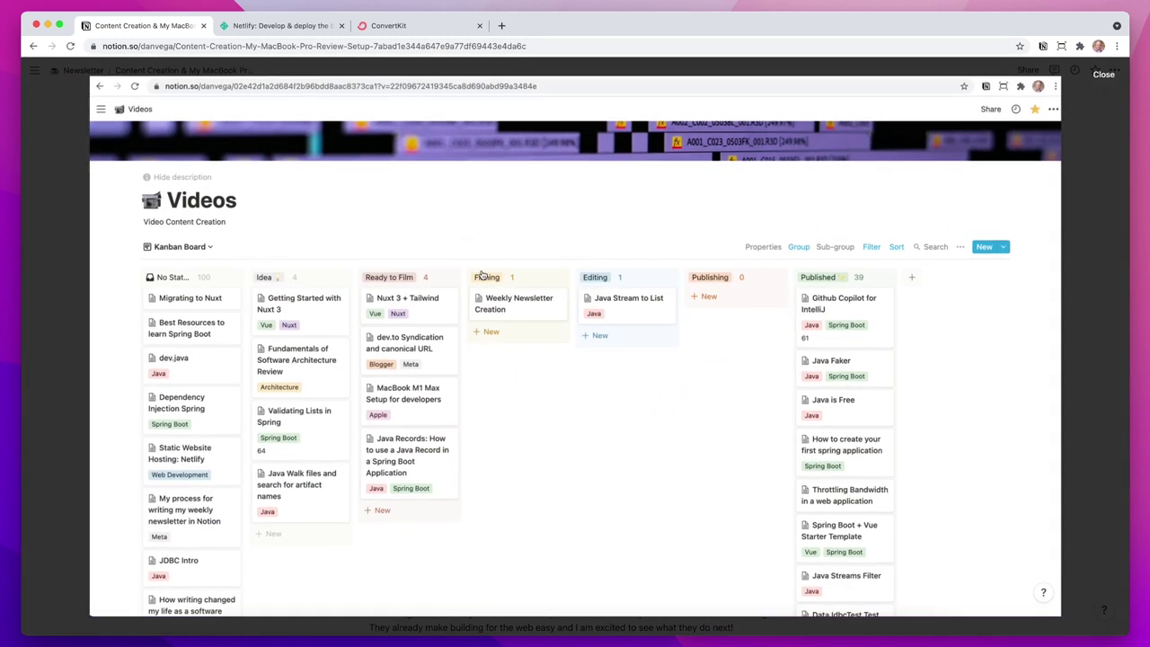
right_click(317, 184)
left_click(343, 205)
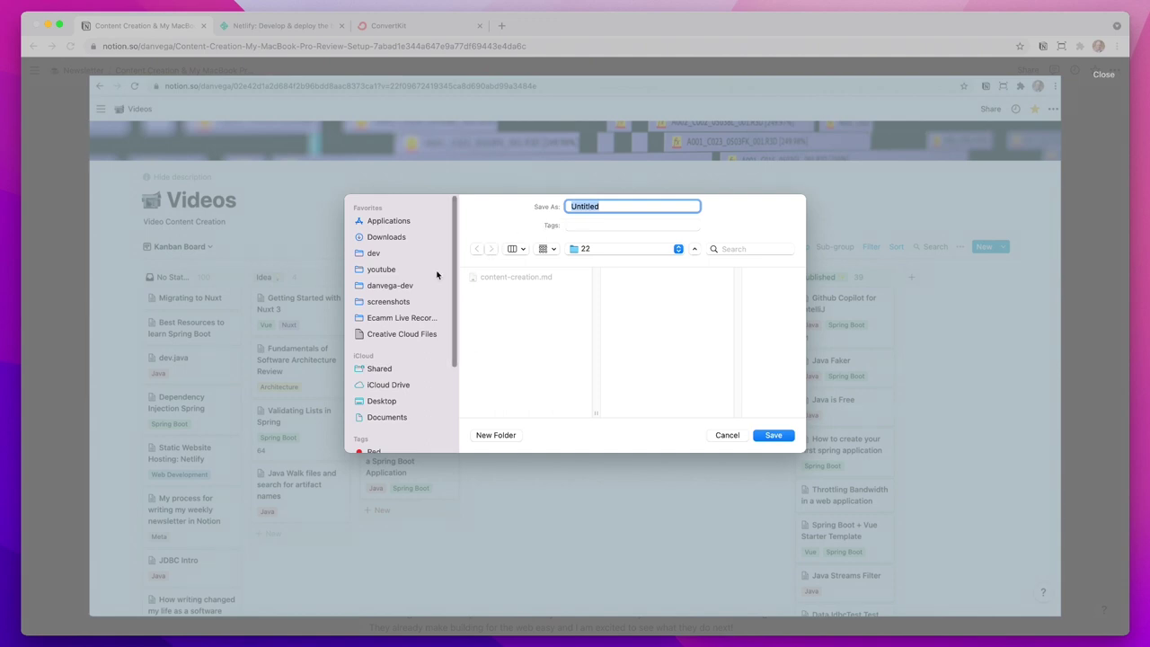
Save the screenshot as notion_video_backlog in the danvega-dev newsletter/2021/11/22 folder and close the enlarged image
left_click(401, 286)
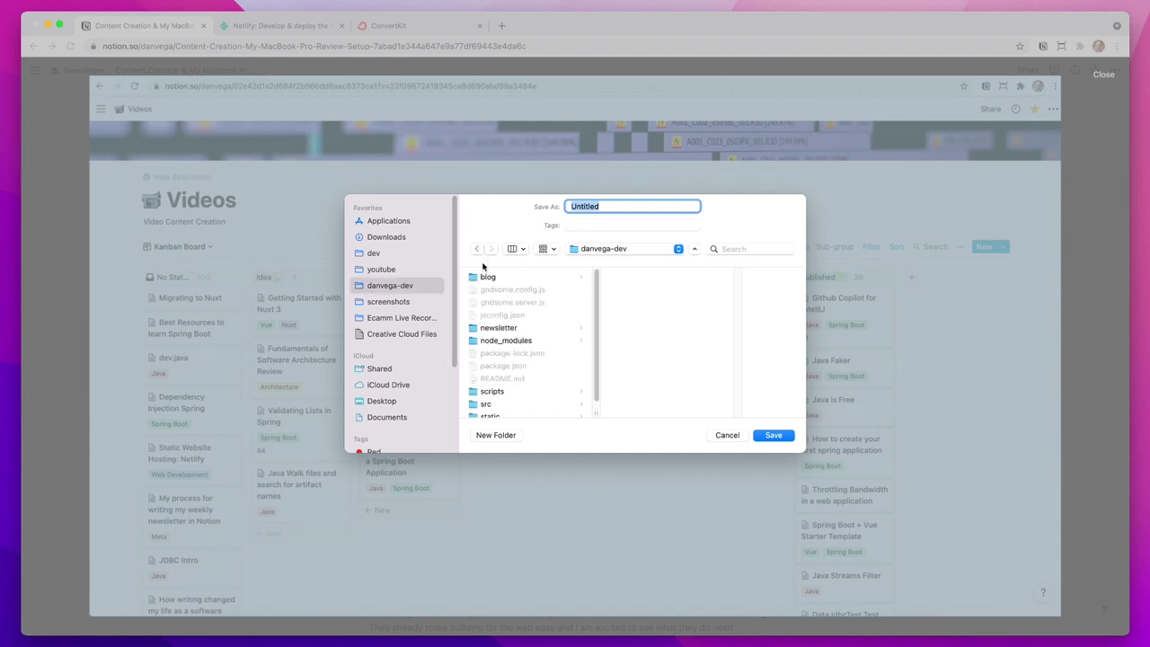
left_click(522, 334)
left_click(643, 305)
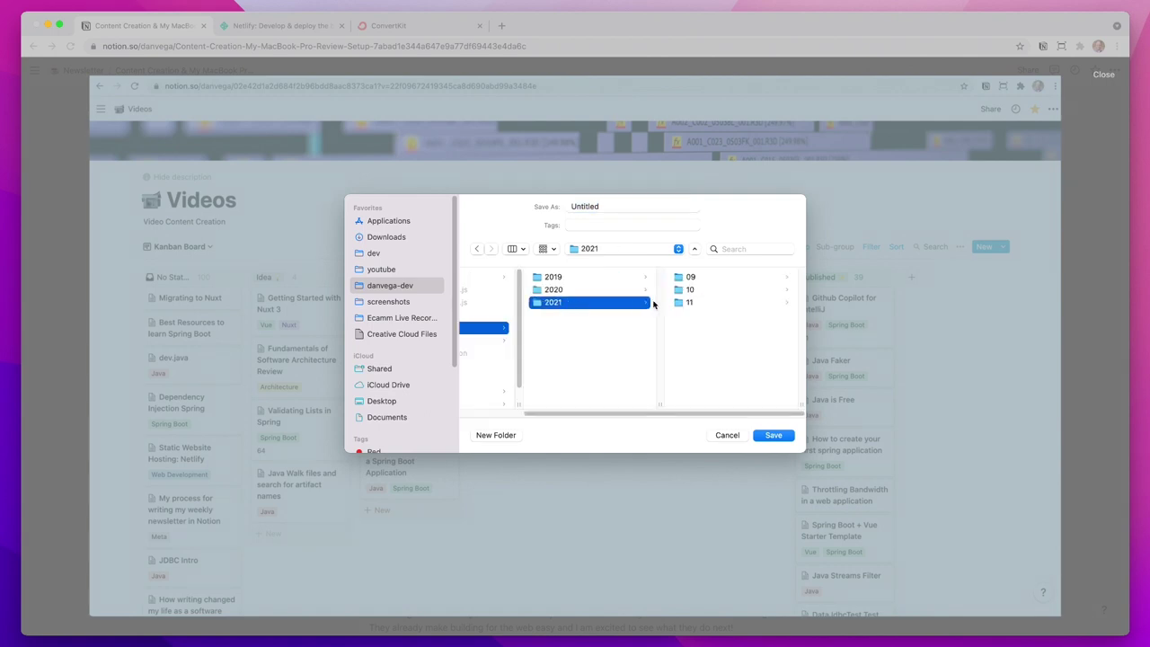
left_click(721, 308)
left_click(718, 292)
left_click(619, 203)
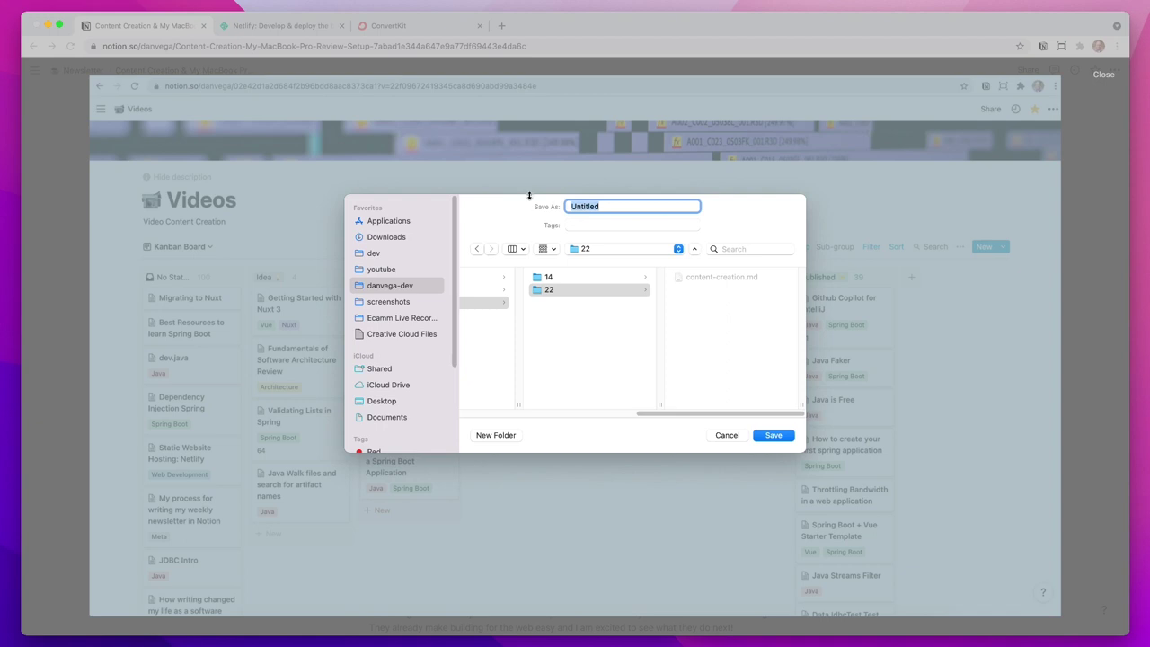
type("notion_video_backlog")
left_click(783, 439)
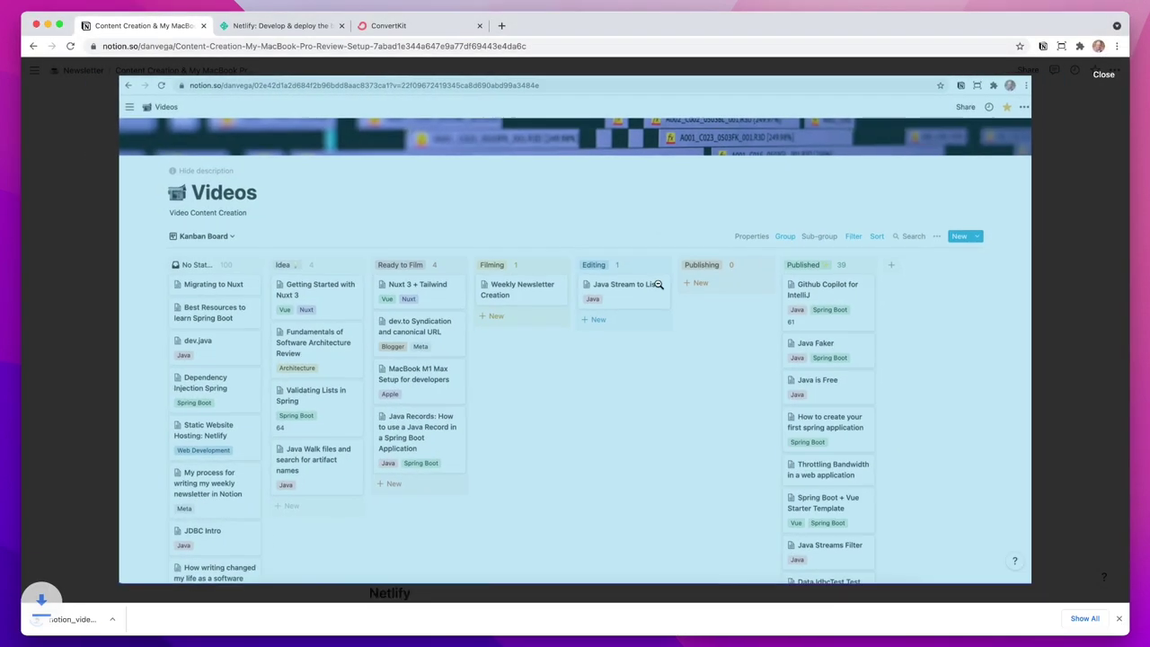
left_click(65, 76)
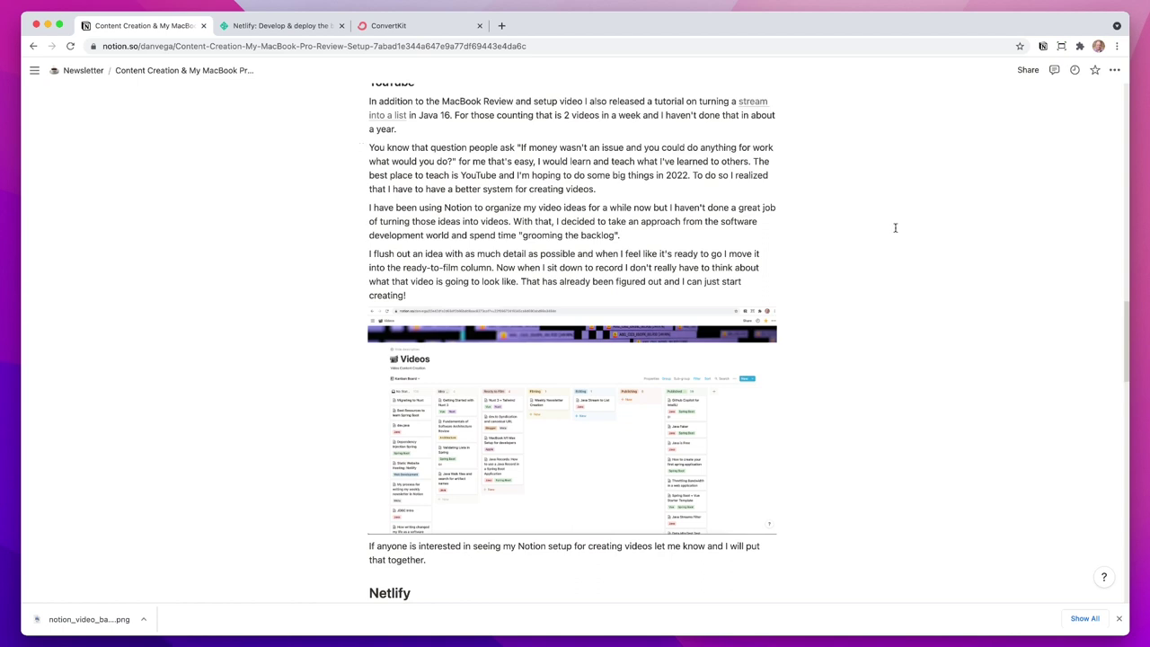
Examine the Notion page's export options, including the format and included-content choices, and close them without exporting
left_click(1114, 72)
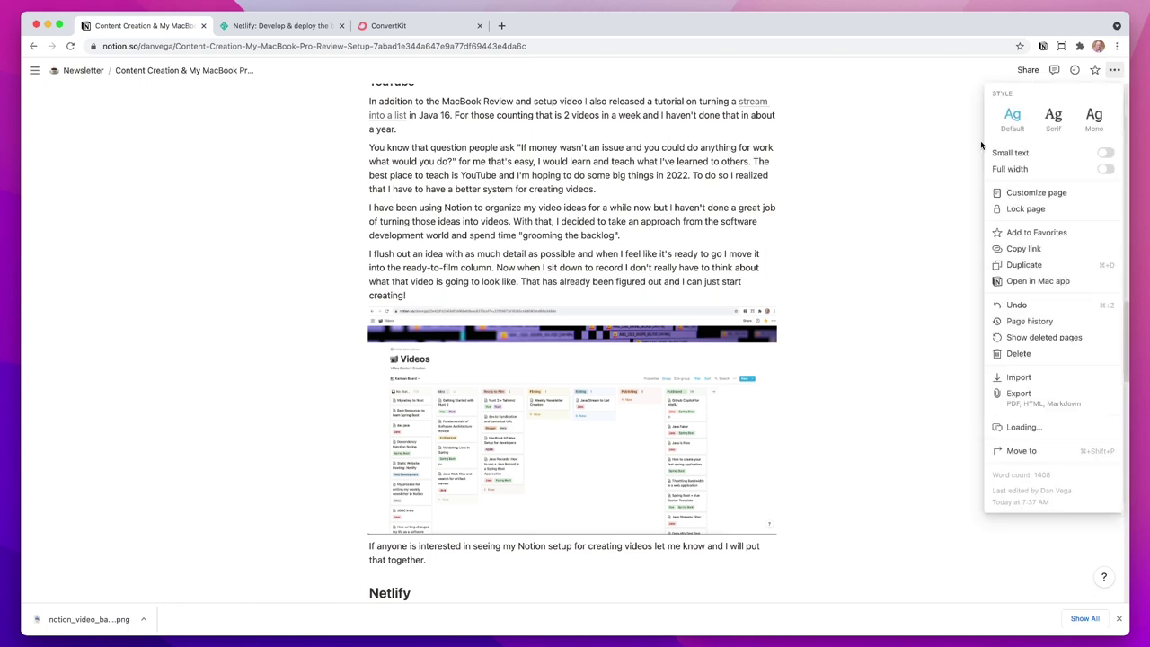
left_click(1021, 393)
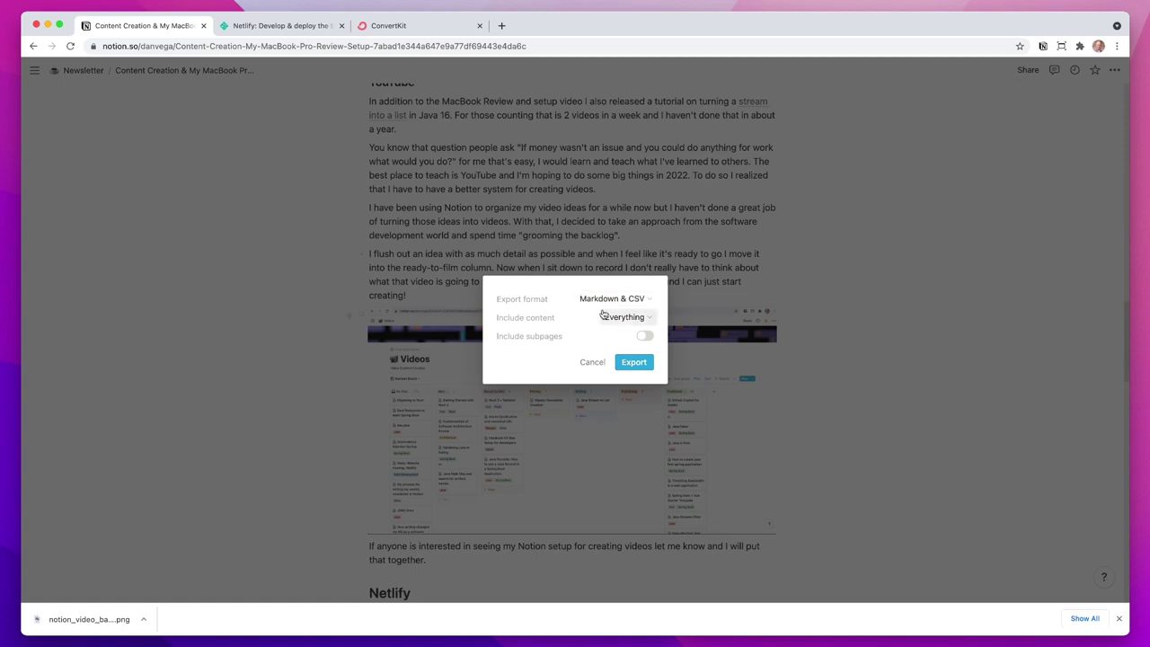
left_click(615, 318)
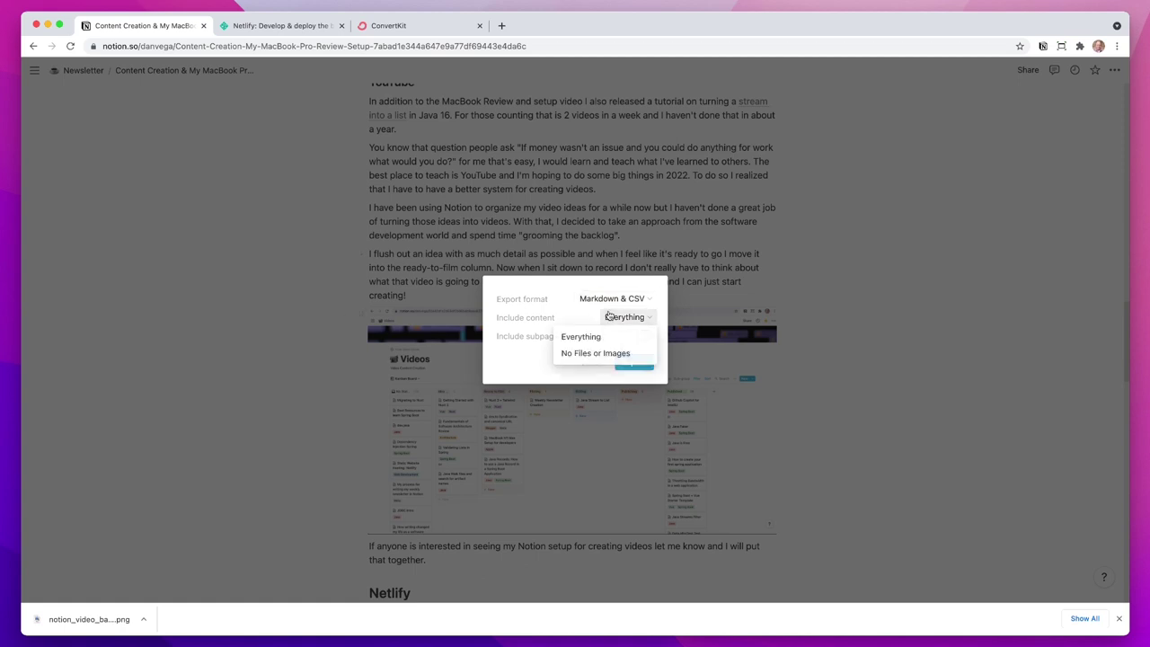
left_click(523, 299)
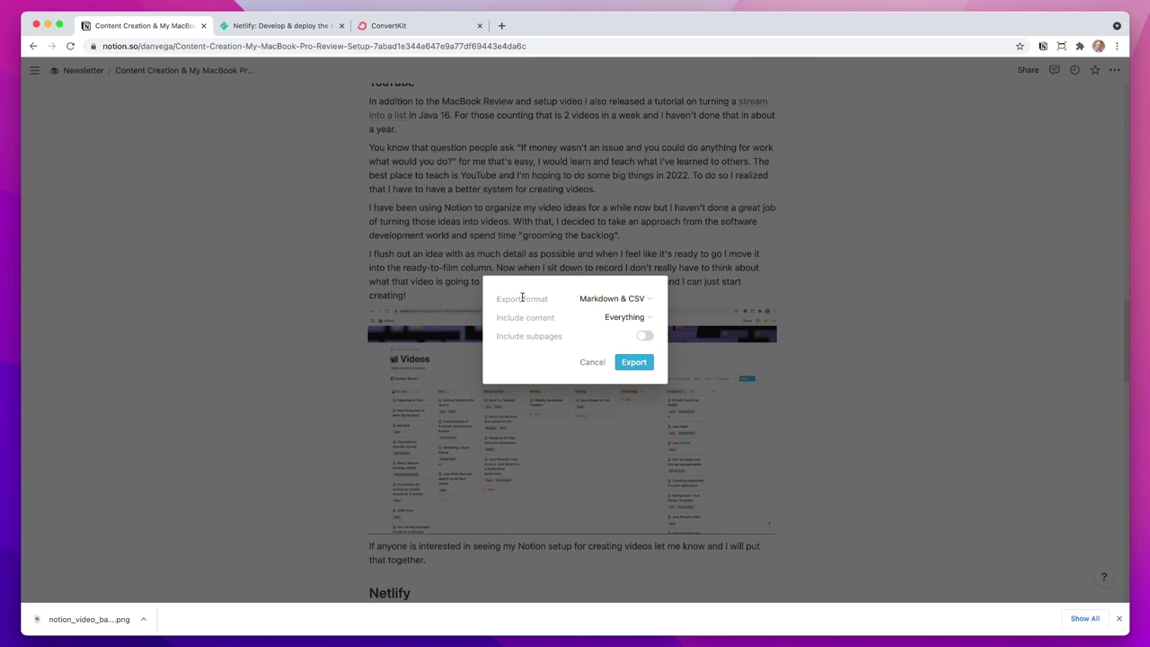
left_click(493, 222)
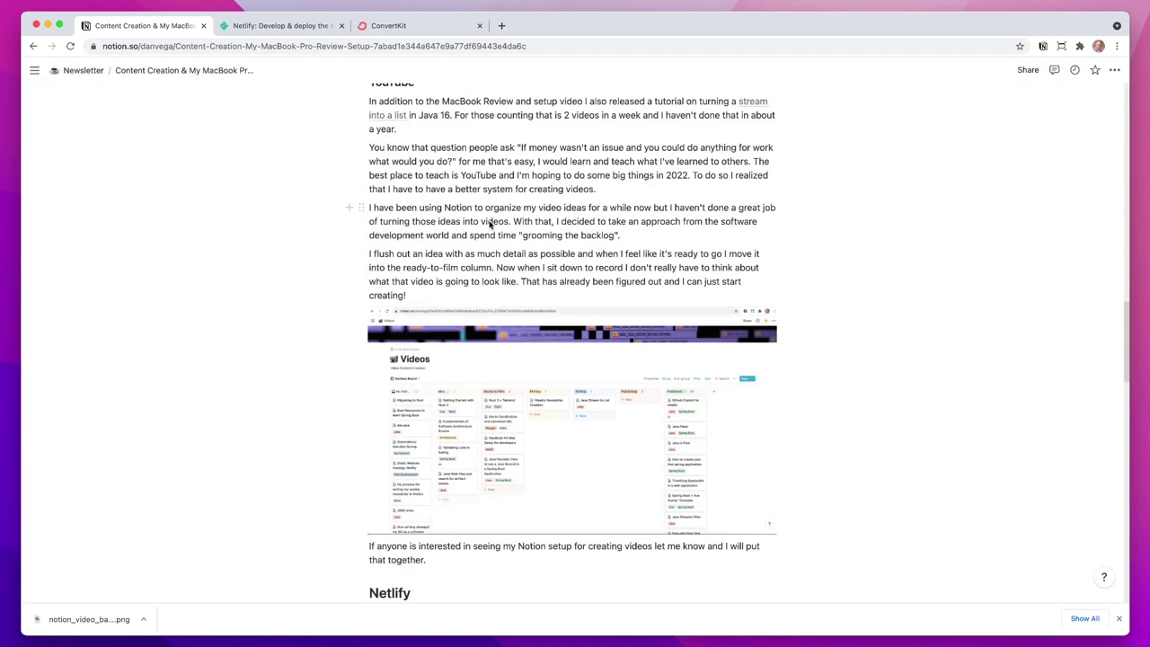
scroll(504, 241, "down", 1)
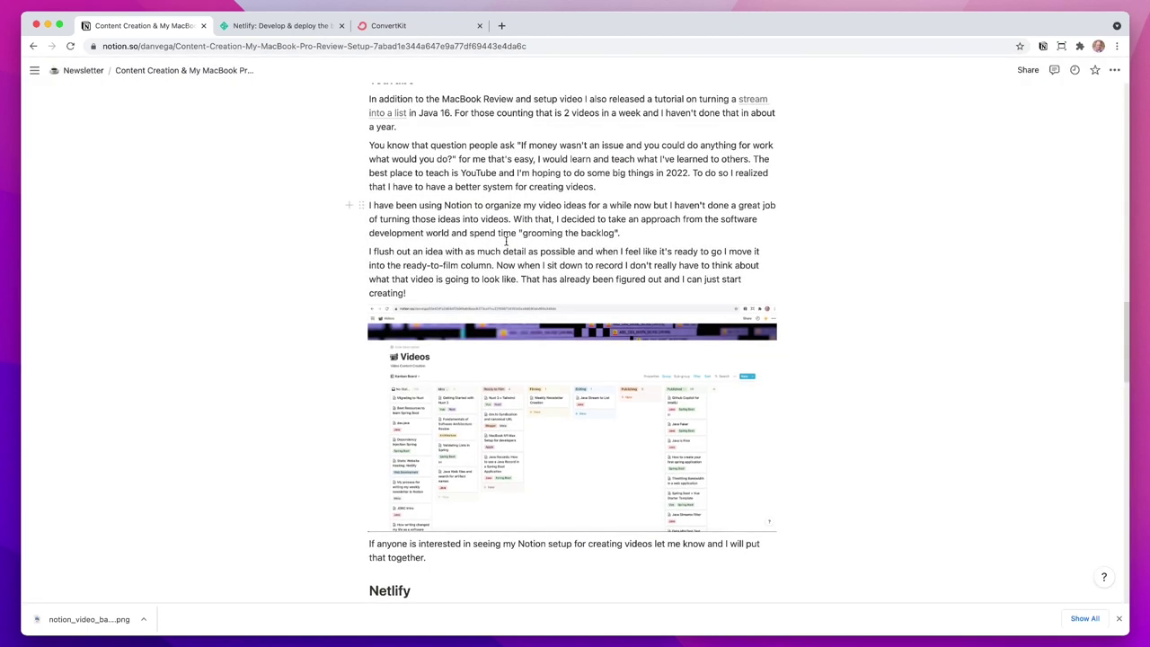
Switch to VS Code, remove the blank space above the quoted email's signature, put a hyphen before it and save content-creation.md
key("super+Tab")
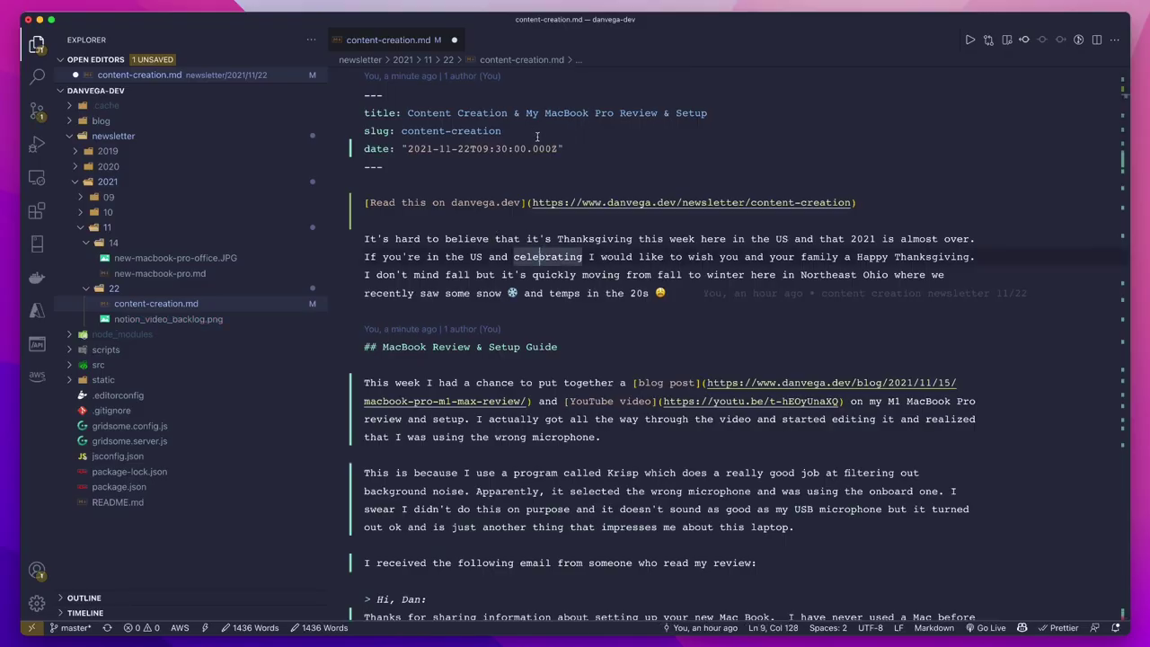
scroll(443, 379, "down", 5)
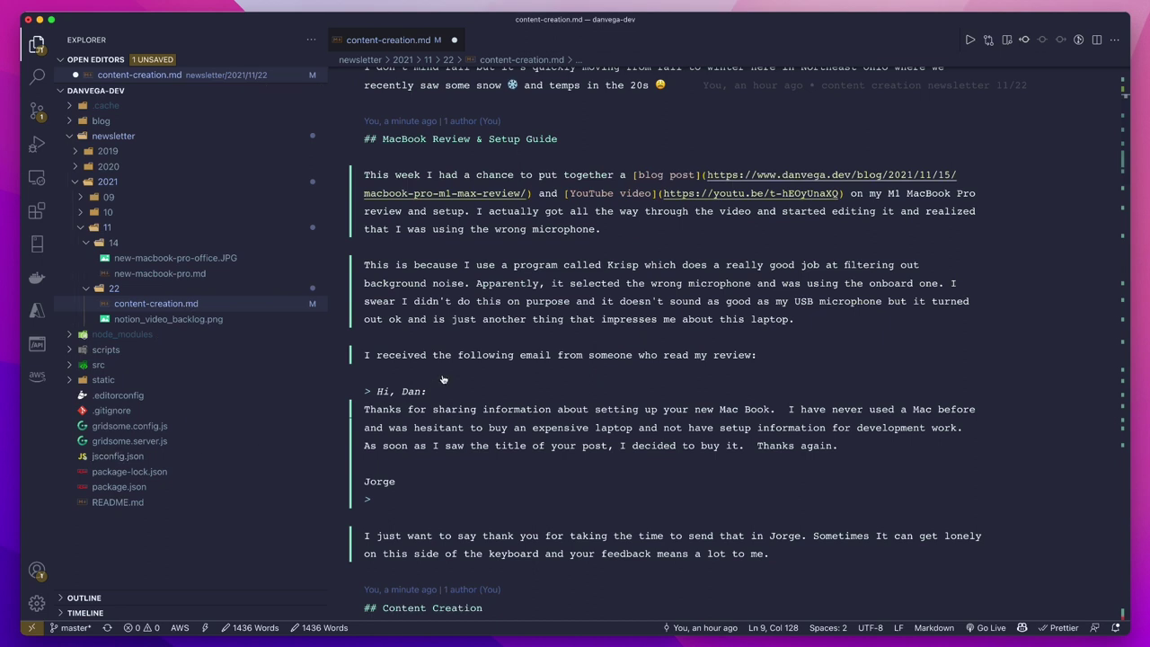
scroll(442, 379, "down", 3)
left_click(368, 378)
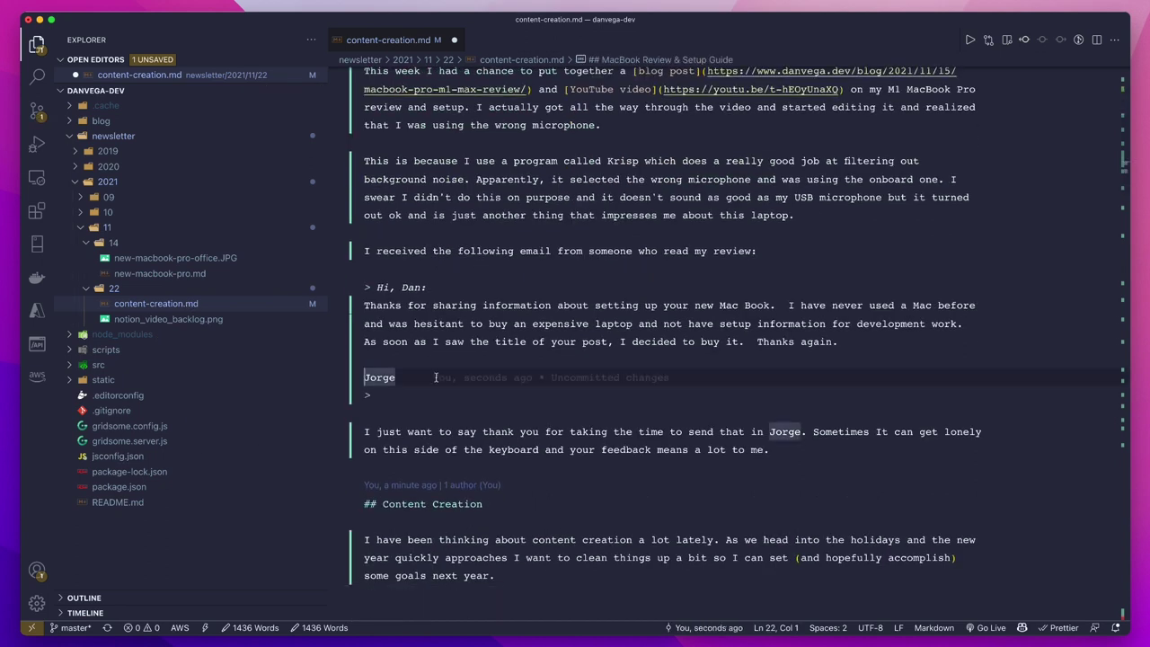
key("BackSpace")
key("BackSpace")
type("-")
key("Down")
key("super+s")
Replace the "Untitled" alt text of the image in the YouTube section with "Notion Video Backlog"
scroll(449, 382, "down", 3)
scroll(468, 388, "down", 15)
scroll(472, 395, "down", 15)
scroll(484, 405, "down", 5)
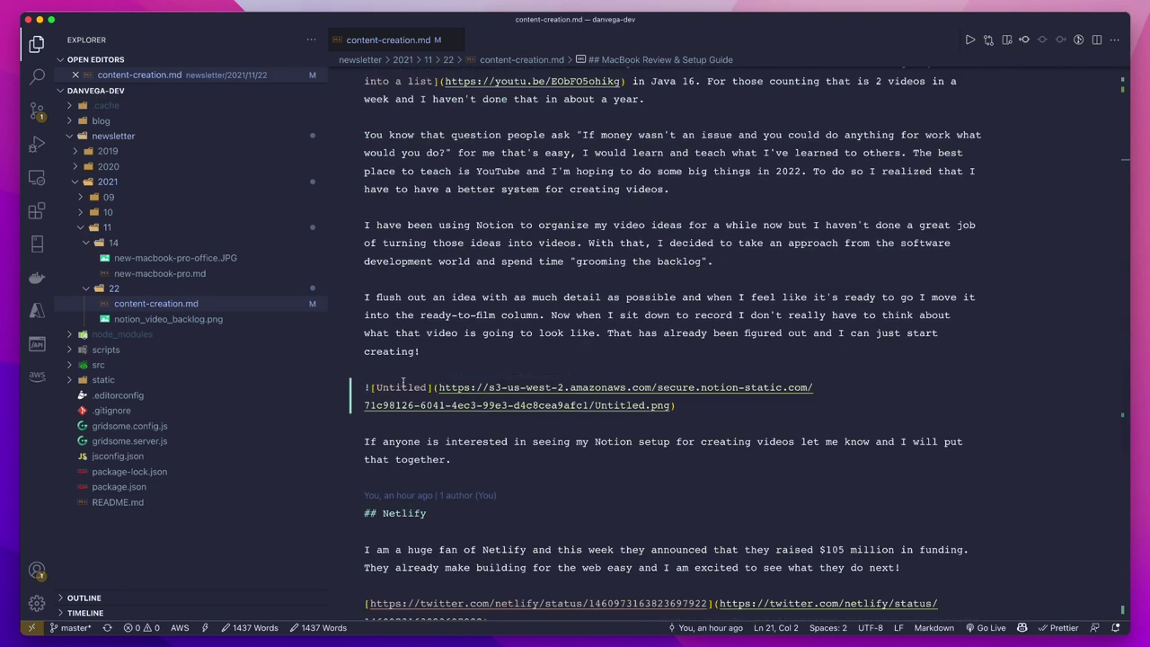
double_click(404, 384)
key("BackSpace")
type("Notion Vide")
key("BackSpace")
type("o Backlog")
Replace the Notion Video Backlog image's remote URL with the relative path ./notion_video_backlog.png and save content-creation.md
key("Right")
key("Right")
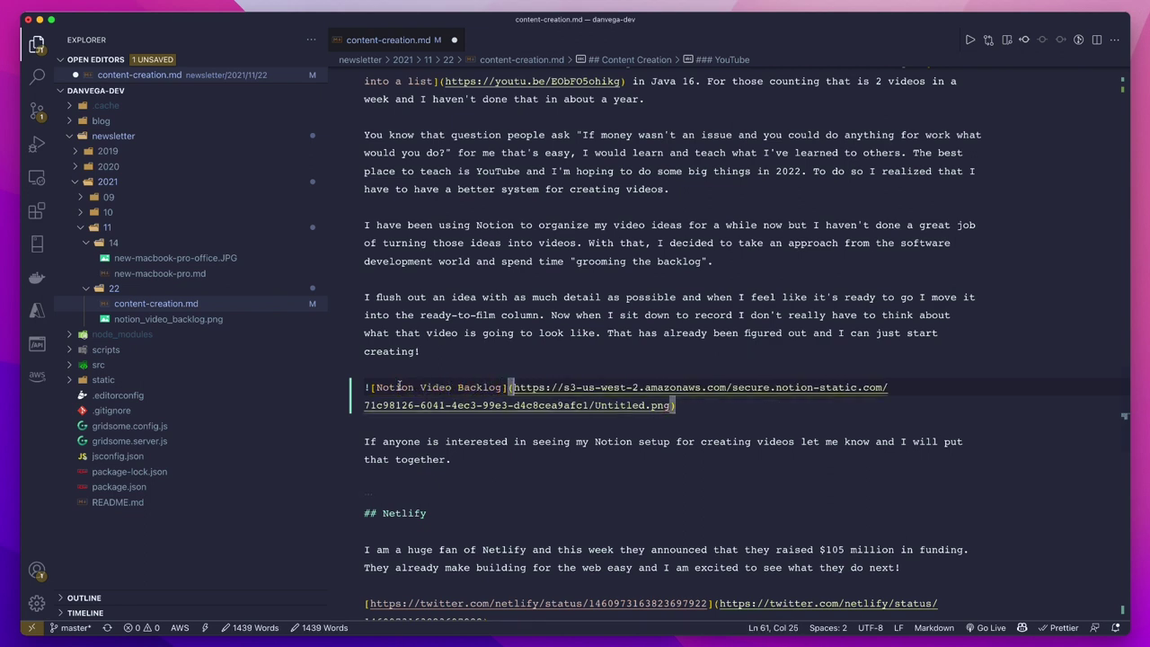
key("alt+shift+Right")
key("alt+shift+Right")
key("alt+shift+Down")
key("super+z")
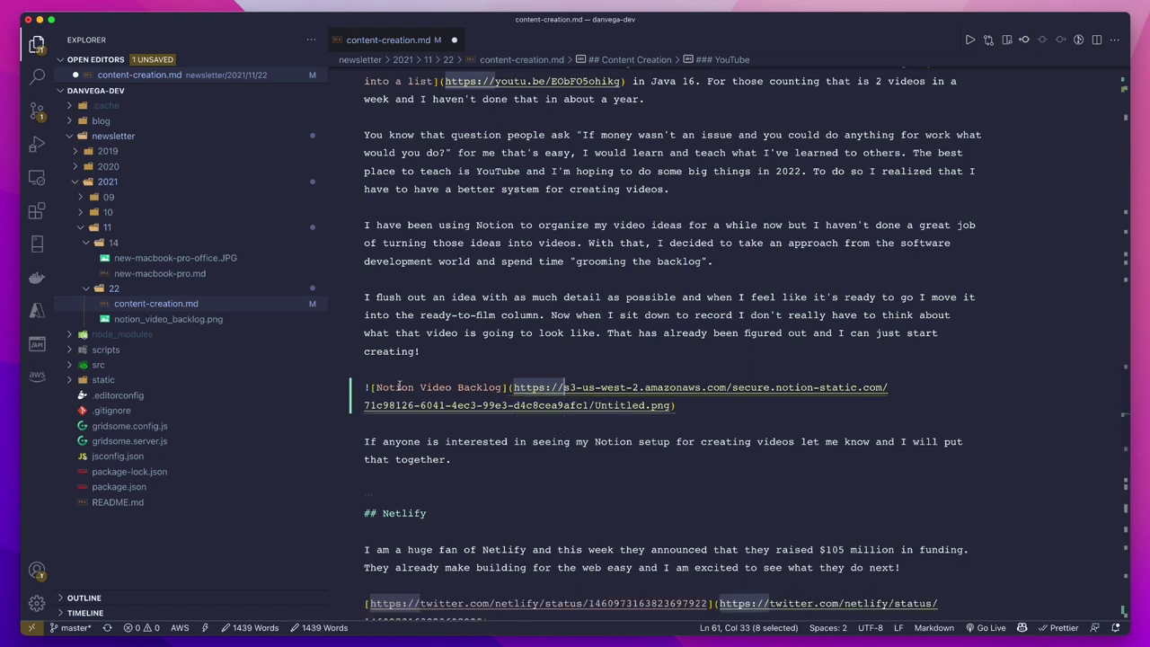
key("alt+shift+Right")
key("alt+shift+Right")
key("alt+shift+Right")
key("alt+shift+Right")
key("alt+shift+Right")
key("alt+shift+Right")
key("alt+shift+Right")
key("alt+shift+Right")
key("alt+shift+Right")
key("alt+shift+Right")
key("alt+shift+Right")
key("alt+shift+Right")
key("alt+shift+Right")
key("alt+shift+Right")
key("alt+shift+Right")
key("alt+shift+Right")
key("alt+shift+Right")
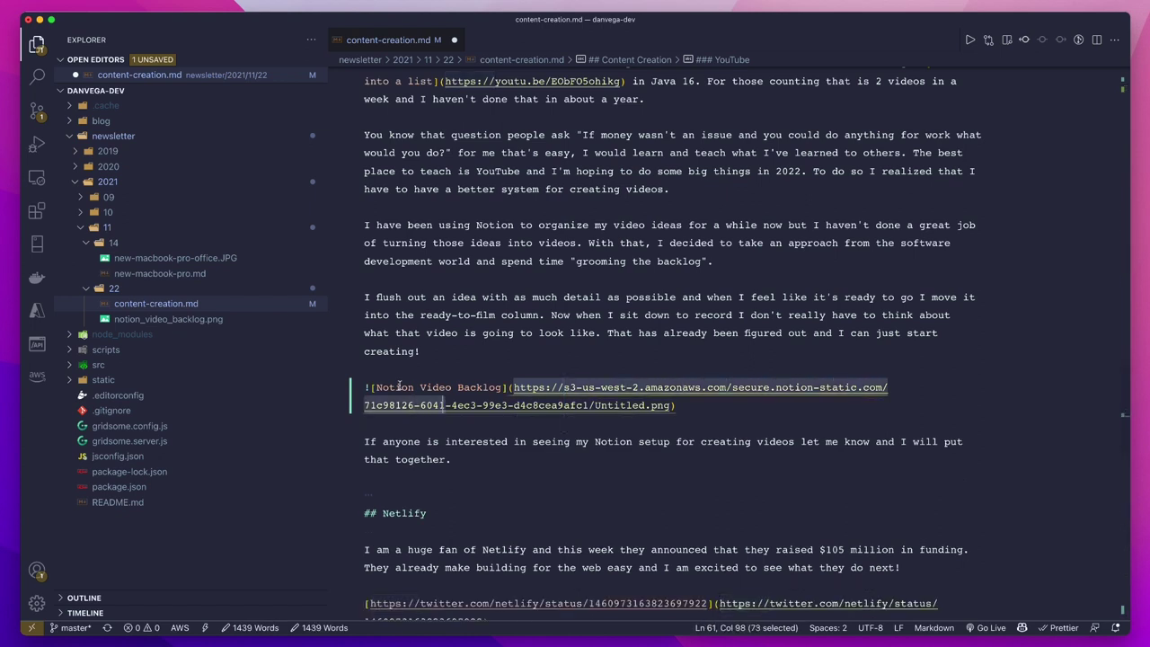
key("shift+Left")
key("shift+Left")
key("shift+Right")
key("shift+Right")
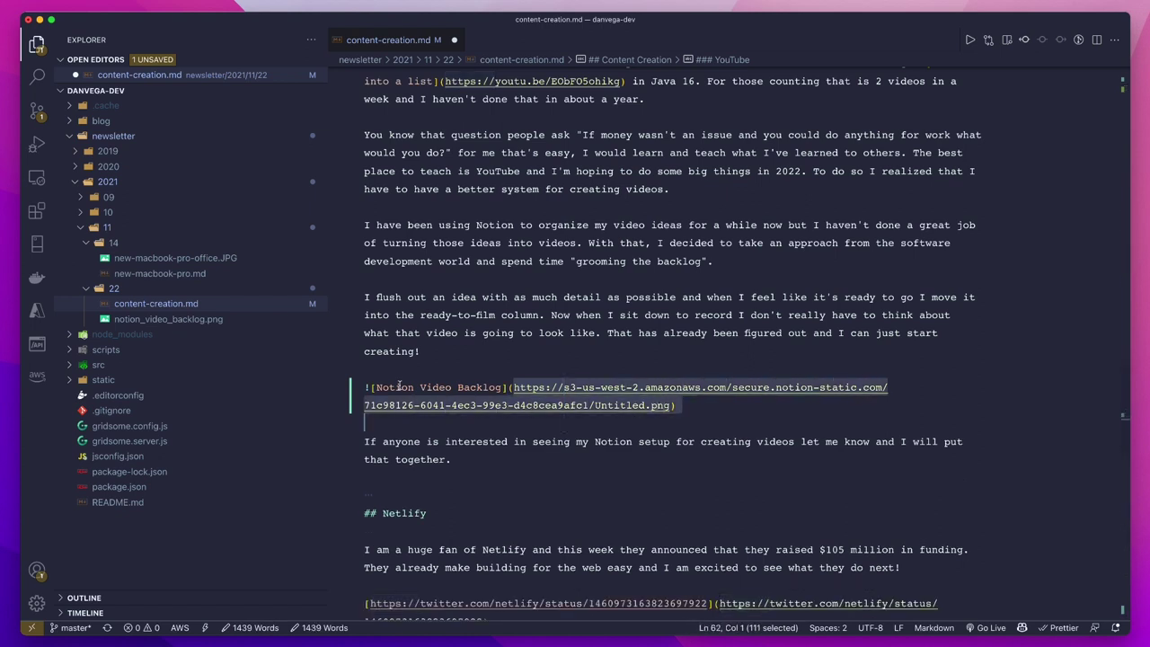
key("BackSpace")
type("./")
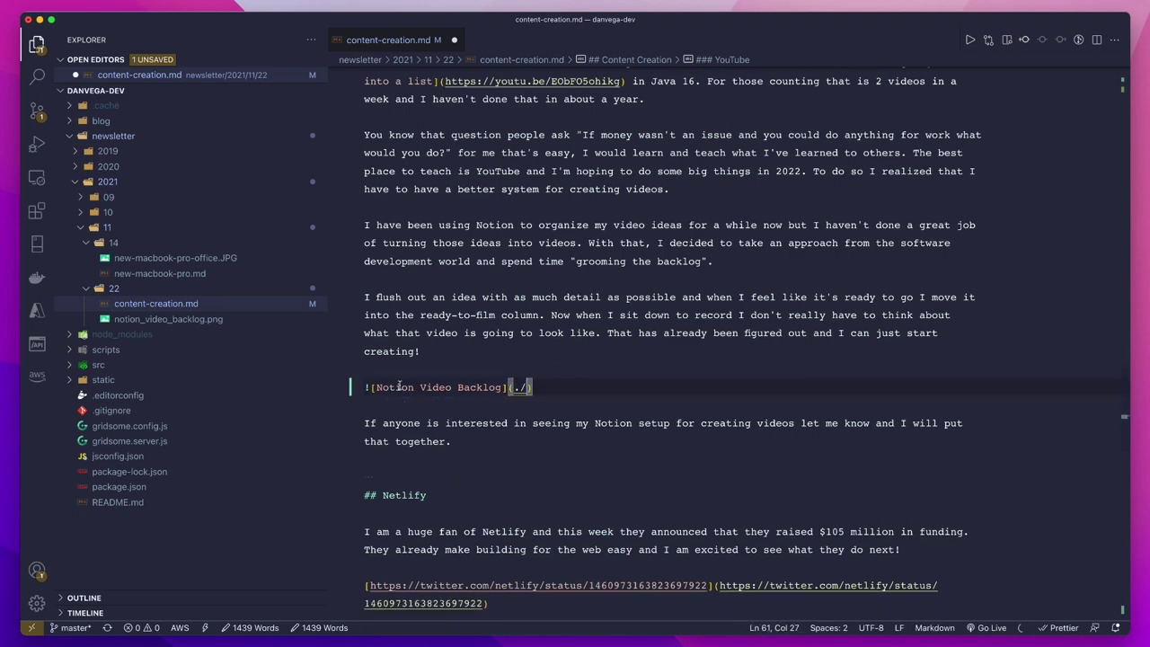
key("Return")
key("super+s")
Add a <br/> tag after each of the first three signature lines at the end of the newsletter and save the file
key("Down")
scroll(400, 386, "down", 5)
scroll(401, 386, "down", 5)
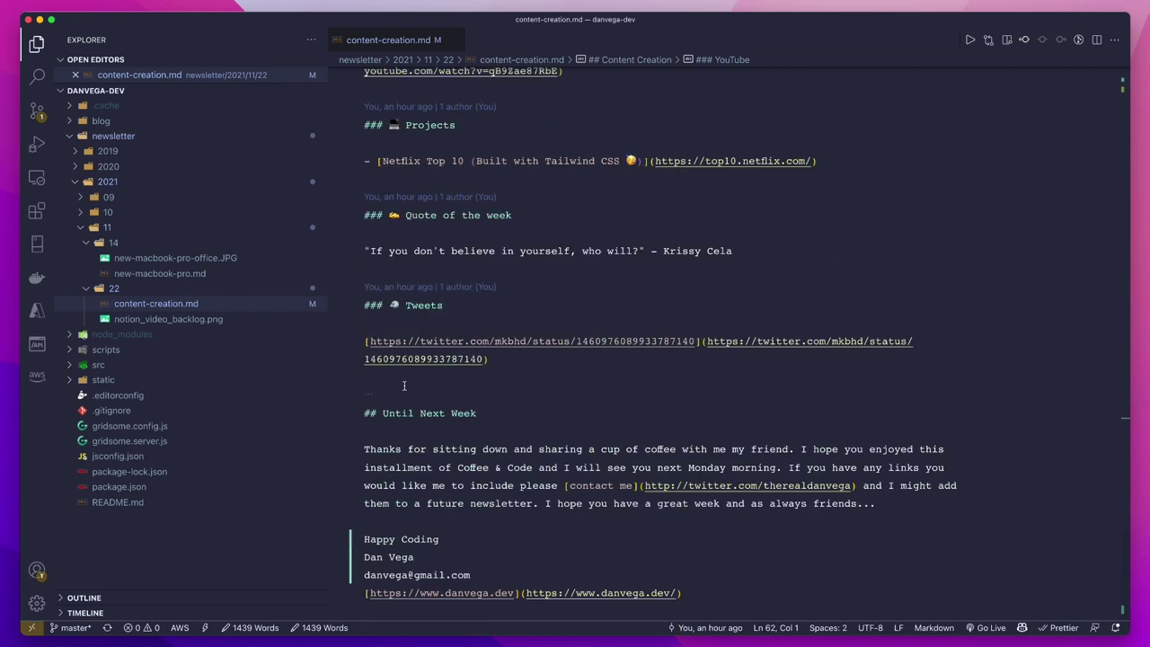
left_click(495, 541)
type("<br/>")
key("shift+Left")
key("shift+Left")
key("shift+Left")
key("shift+Left")
key("shift+Left")
key("super+c")
key("Down")
key("super+v")
key("Down")
key("Right")
key("Right")
key("Right")
key("Right")
key("super+v")
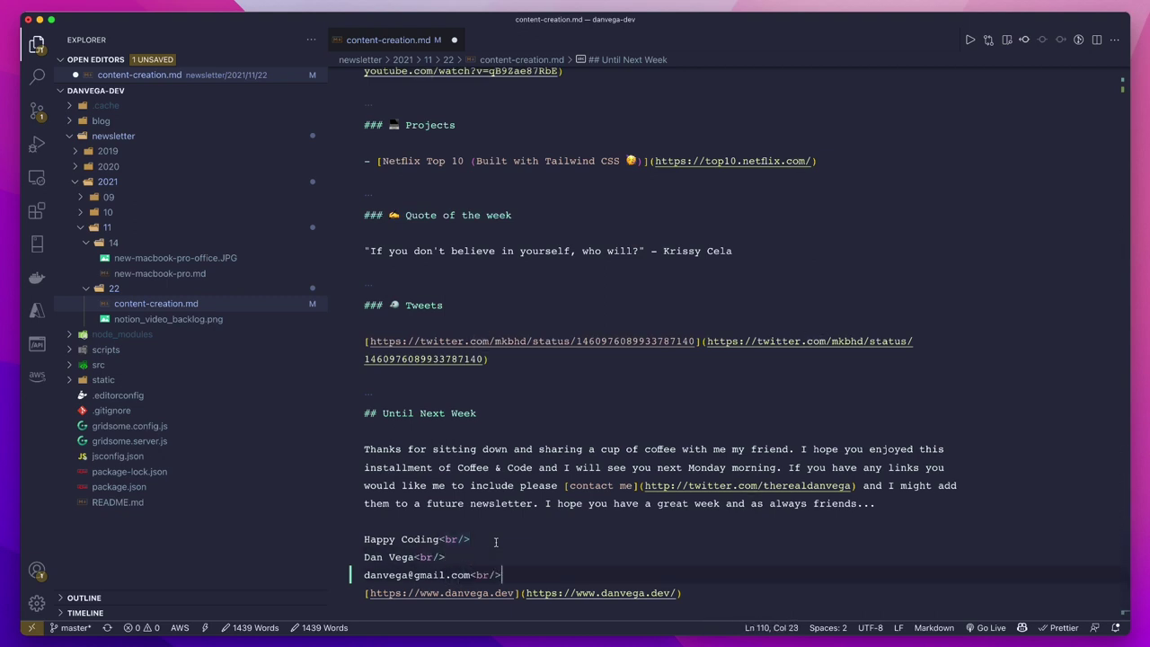
key("super+s")
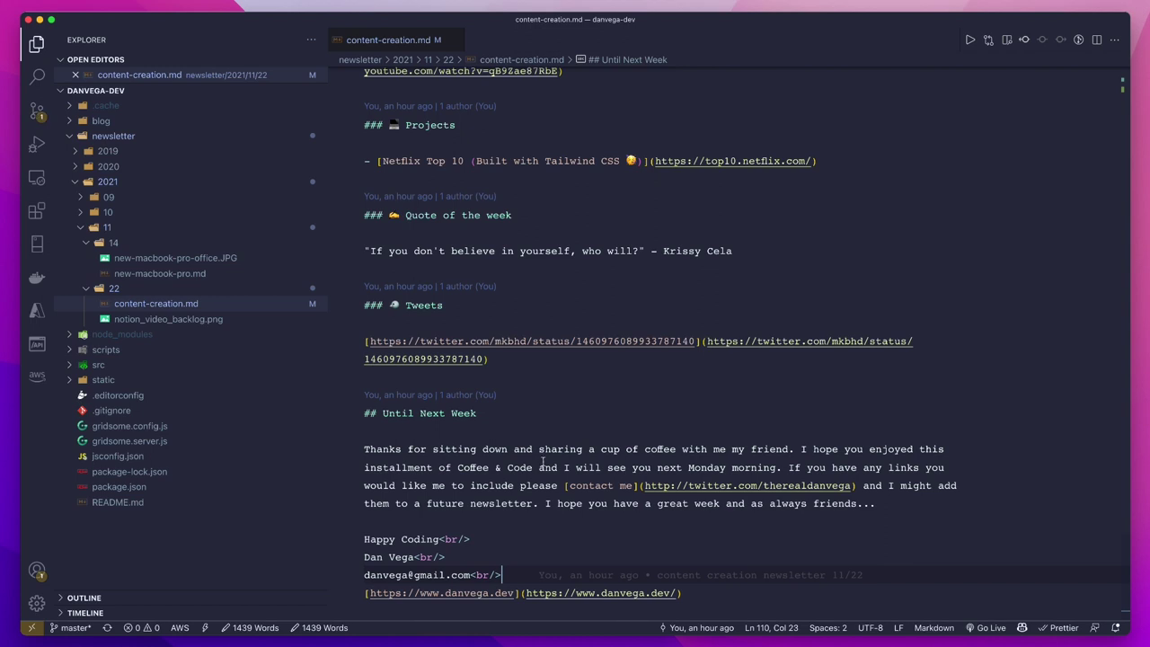
Run gridsome develop in the integrated terminal to start the website's local development server
key("ctrl+grave")
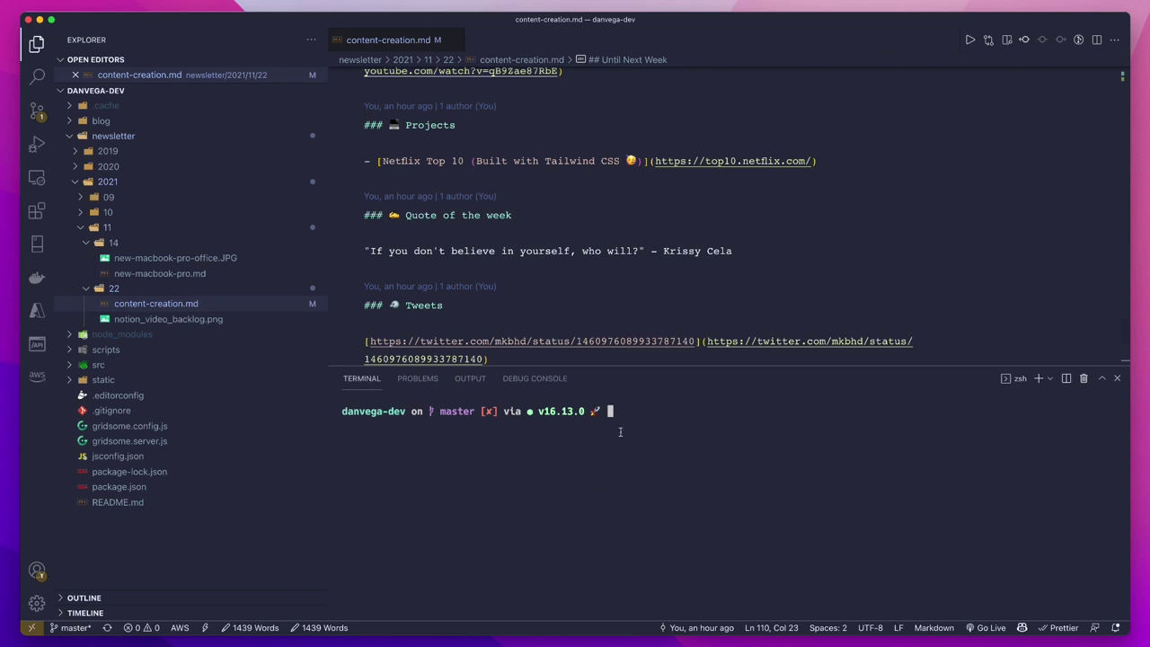
type("gridsome develop")
key("Return")
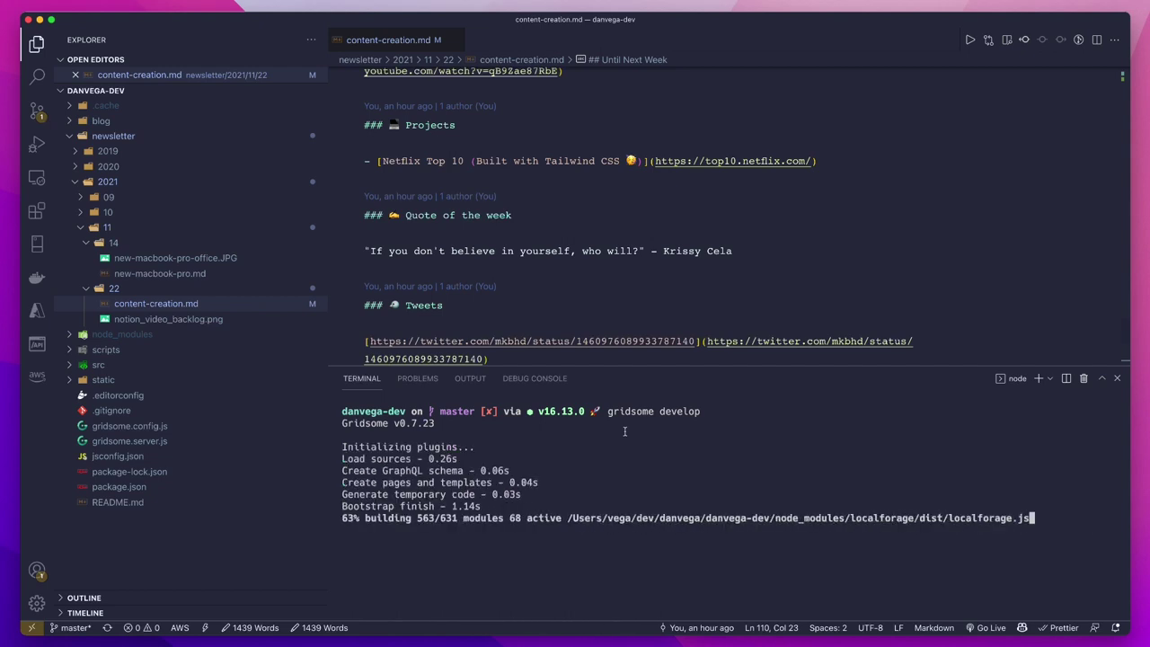
Switch to Chrome, load localhost:8080 in a new tab and open the 11/22/2021 issue from the newsletter archives
key("super+Tab")
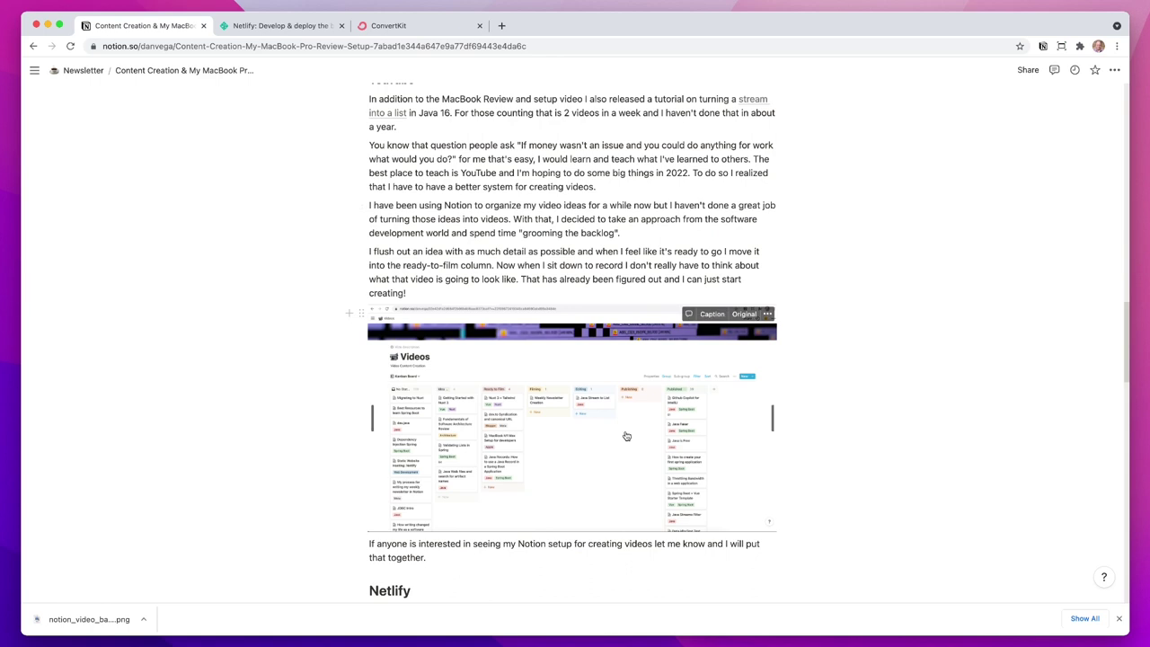
key("super+t")
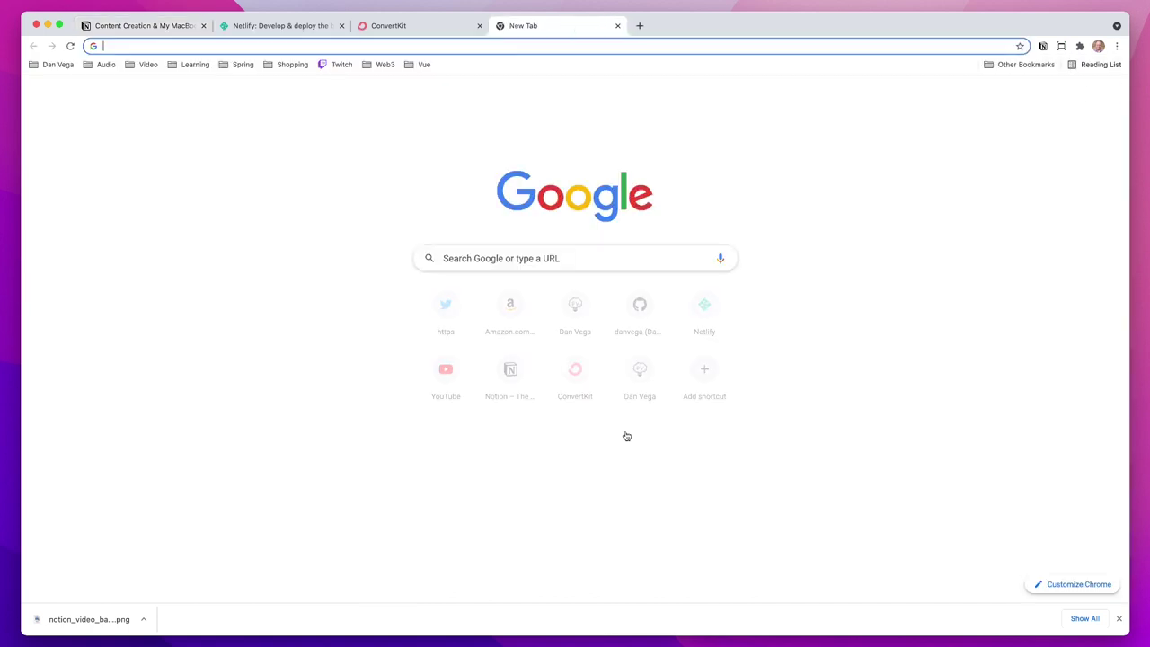
type("localhost:8080")
key("Return")
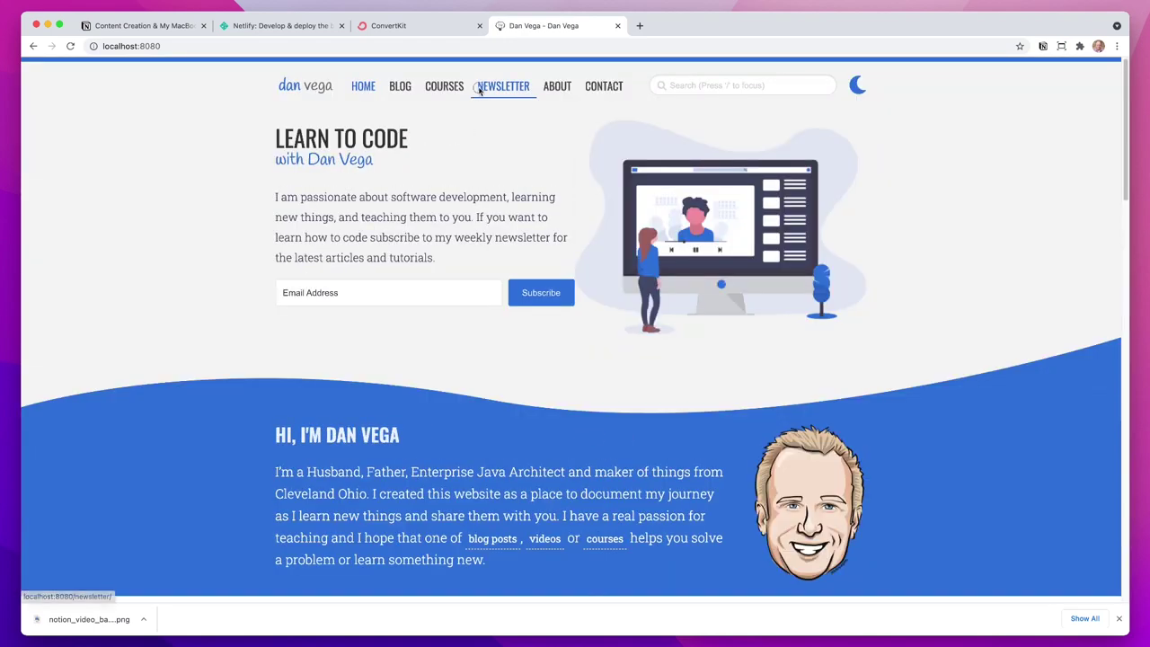
left_click(480, 93)
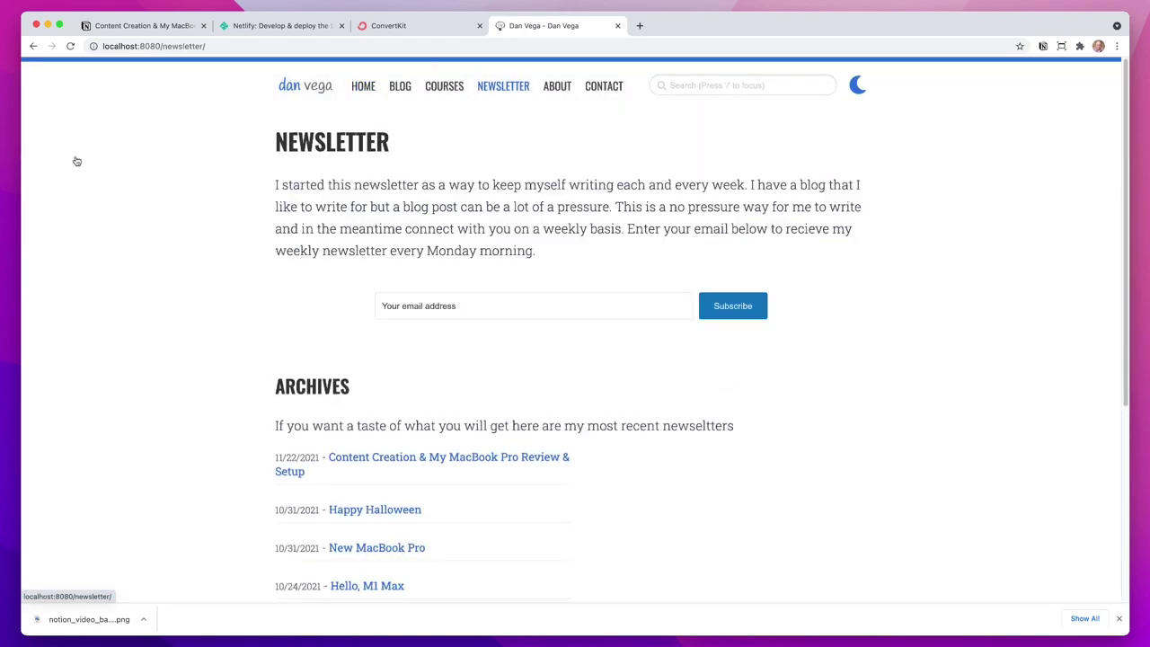
left_click(411, 458)
Examine the rendered newsletter page, including the backlog image, the embedded tweets and the Around the Web links
scroll(355, 411, "down", 10)
scroll(247, 425, "down", 11)
scroll(256, 425, "down", 13)
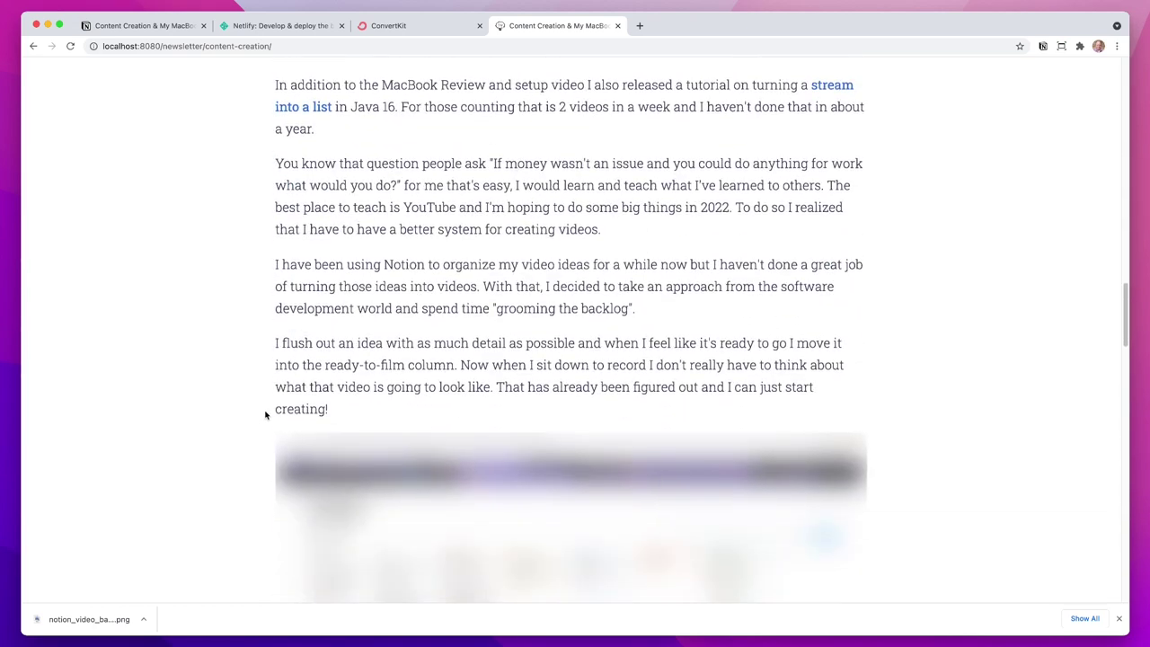
scroll(256, 417, "down", 5)
scroll(507, 220, "down", 9)
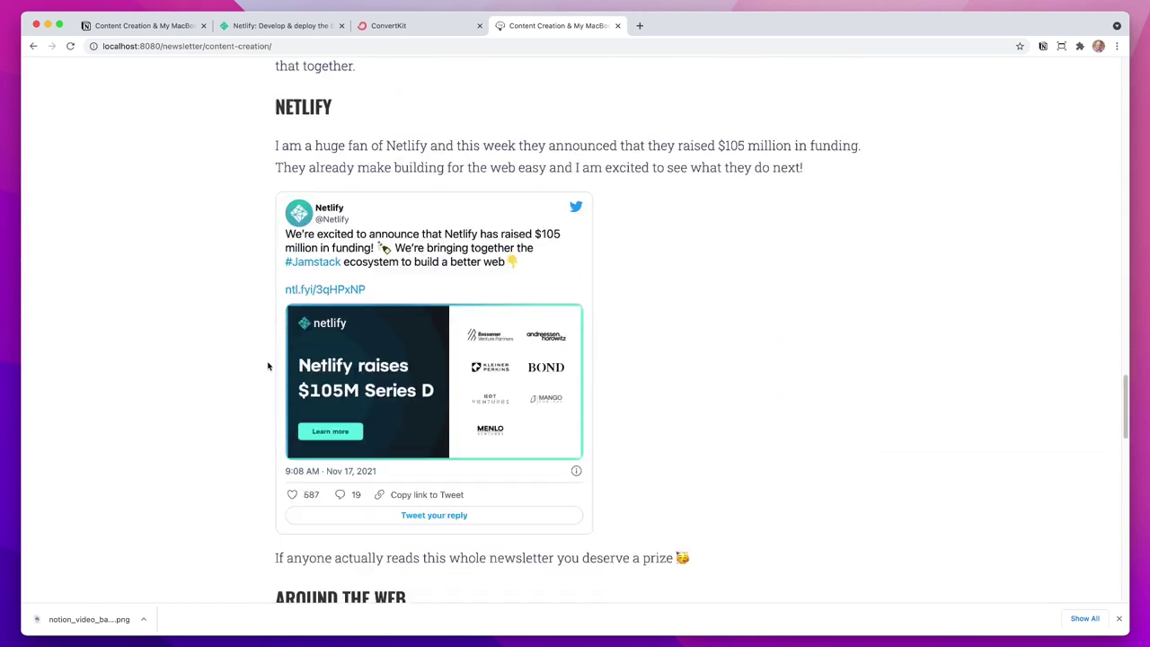
scroll(420, 322, "down", 10)
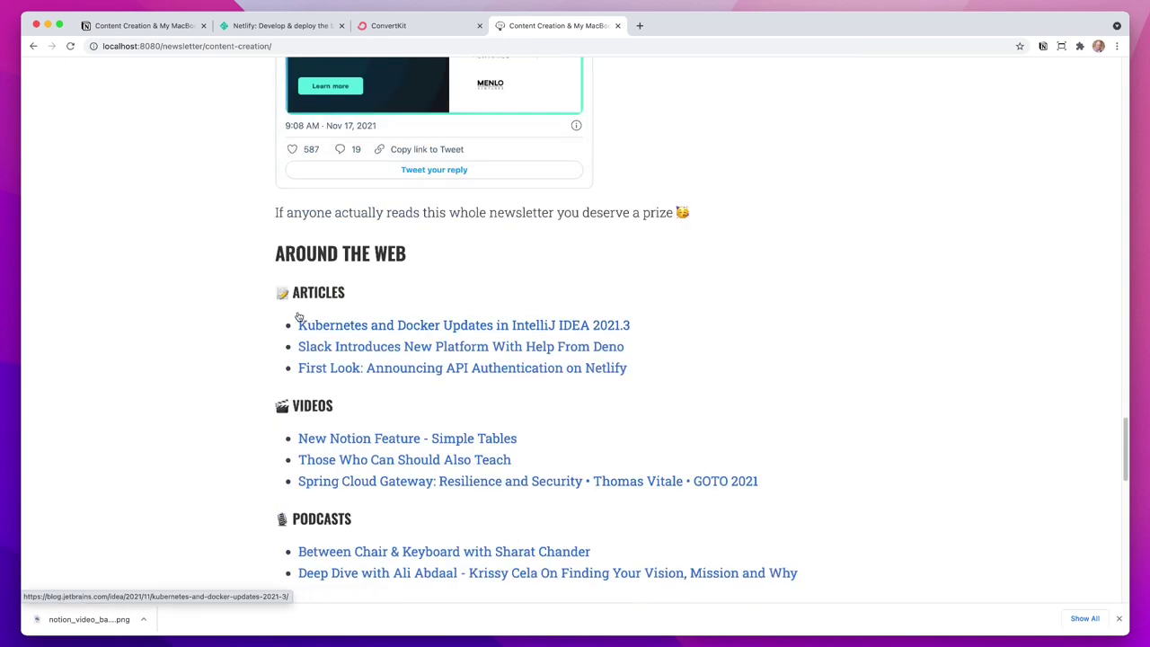
scroll(437, 334, "down", 10)
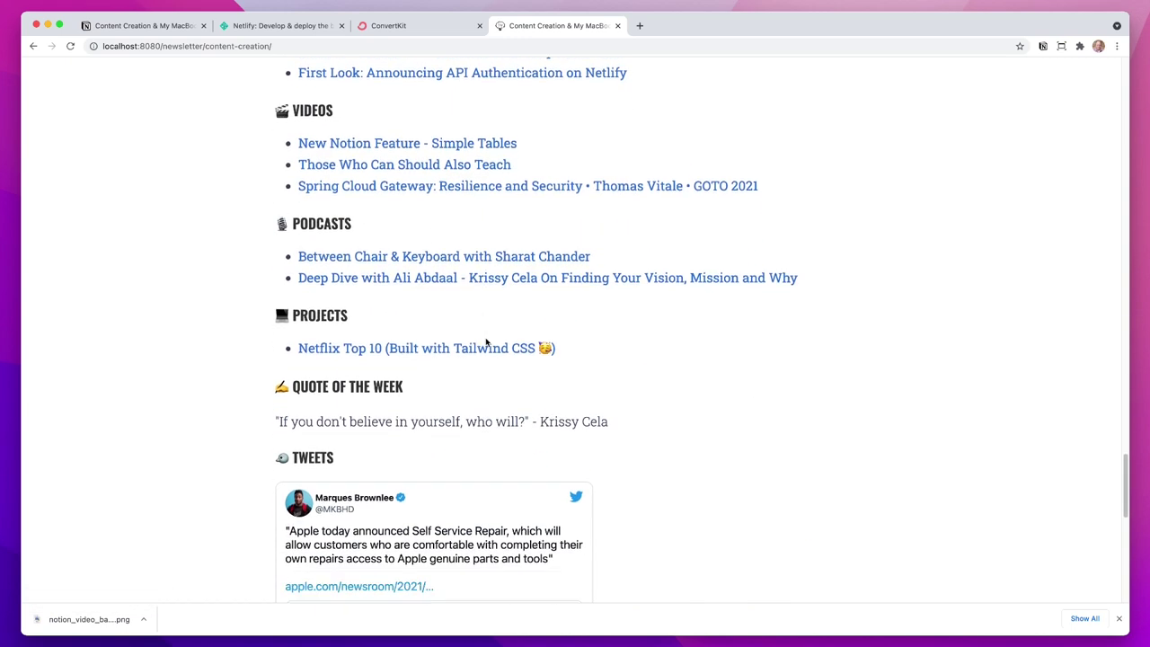
scroll(593, 327, "down", 4)
scroll(618, 328, "up", 10)
scroll(611, 368, "down", 10)
scroll(541, 470, "up", 20)
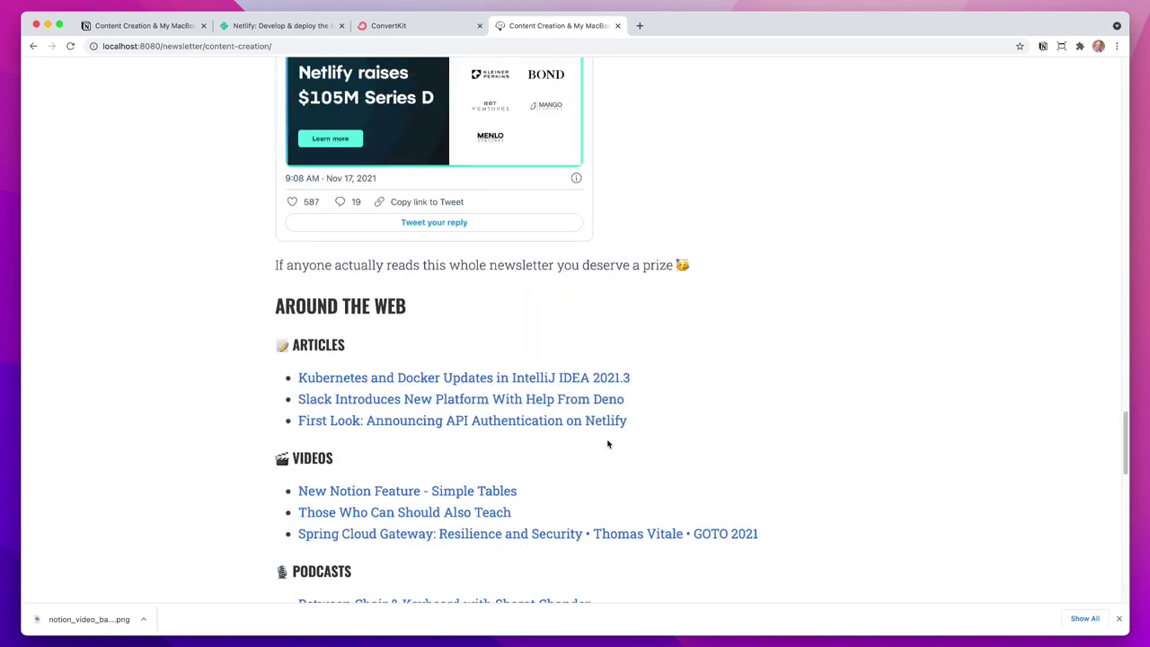
scroll(604, 210, "up", 15)
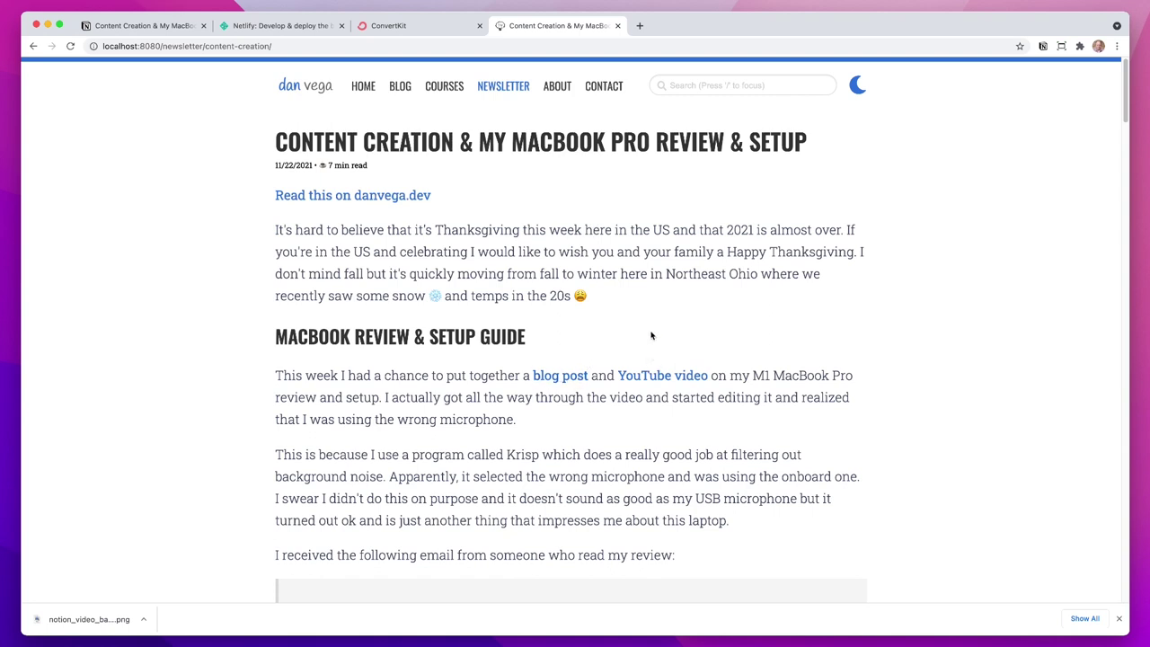
Dismiss the browser's downloads bar, switch to VS Code and stop the running development server
left_click(1119, 619)
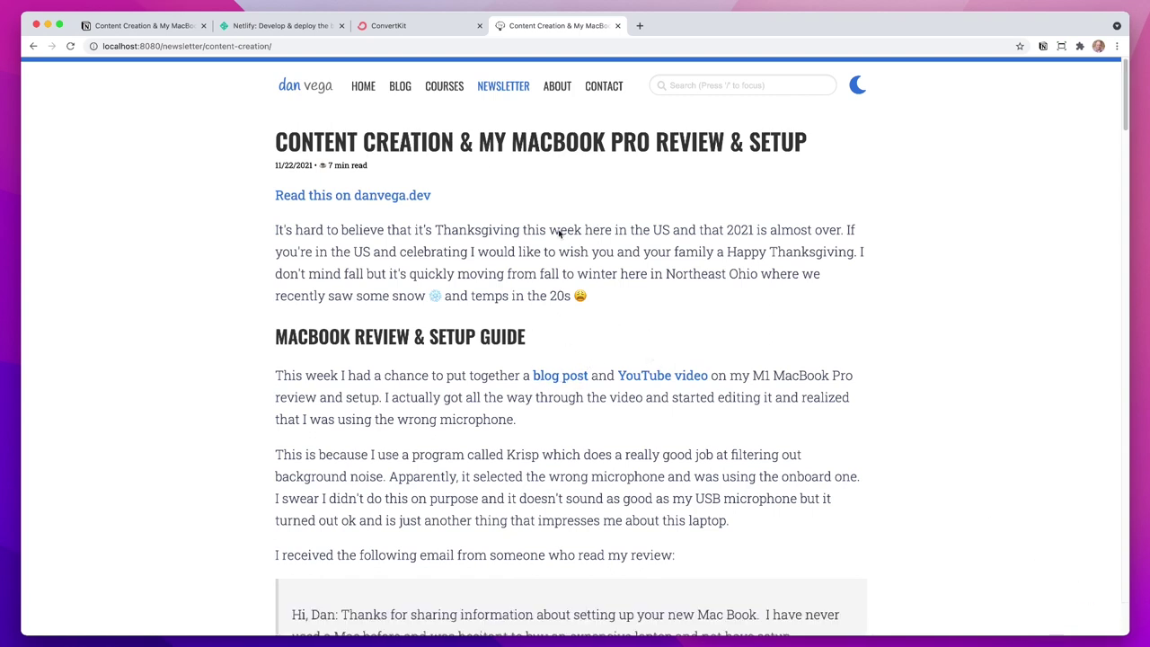
key("super+Tab")
key("ctrl+c")
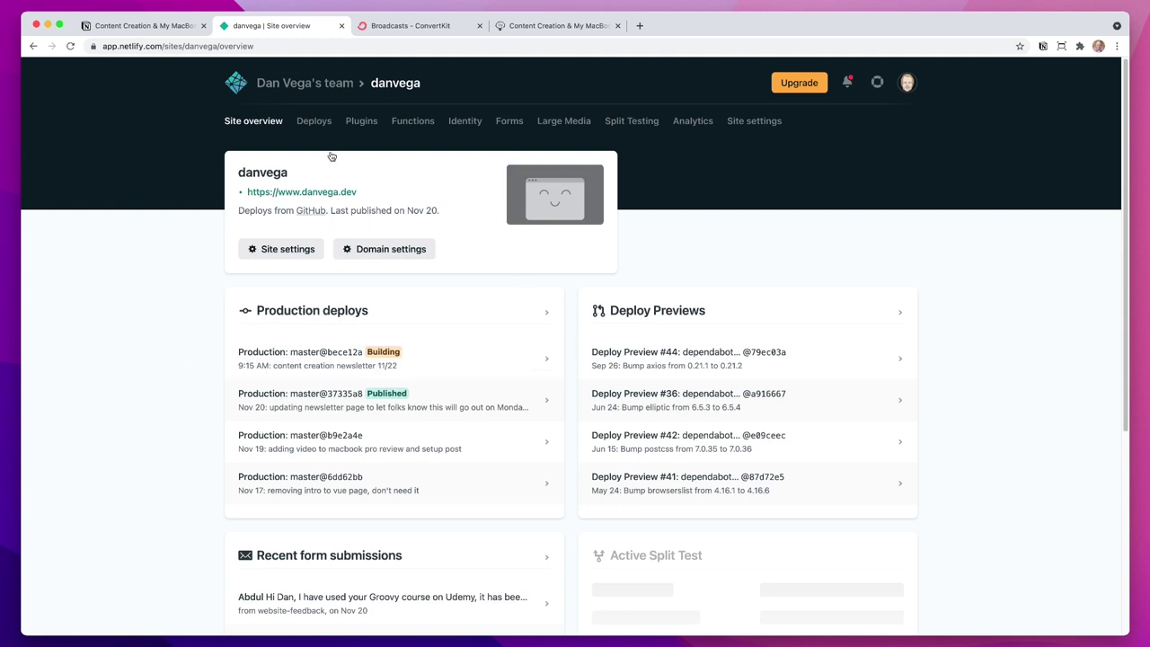
Switch to Chrome and copy the linked line "Read this on danvega.dev" from the Notion newsletter page
left_click(592, 20)
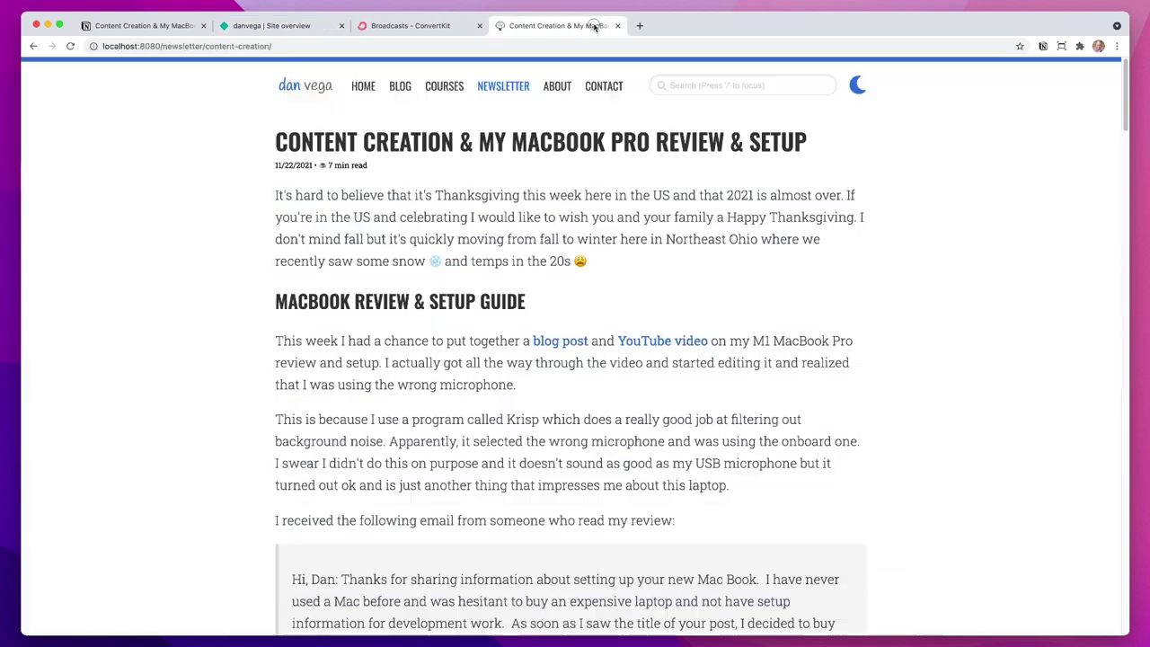
left_click(447, 28)
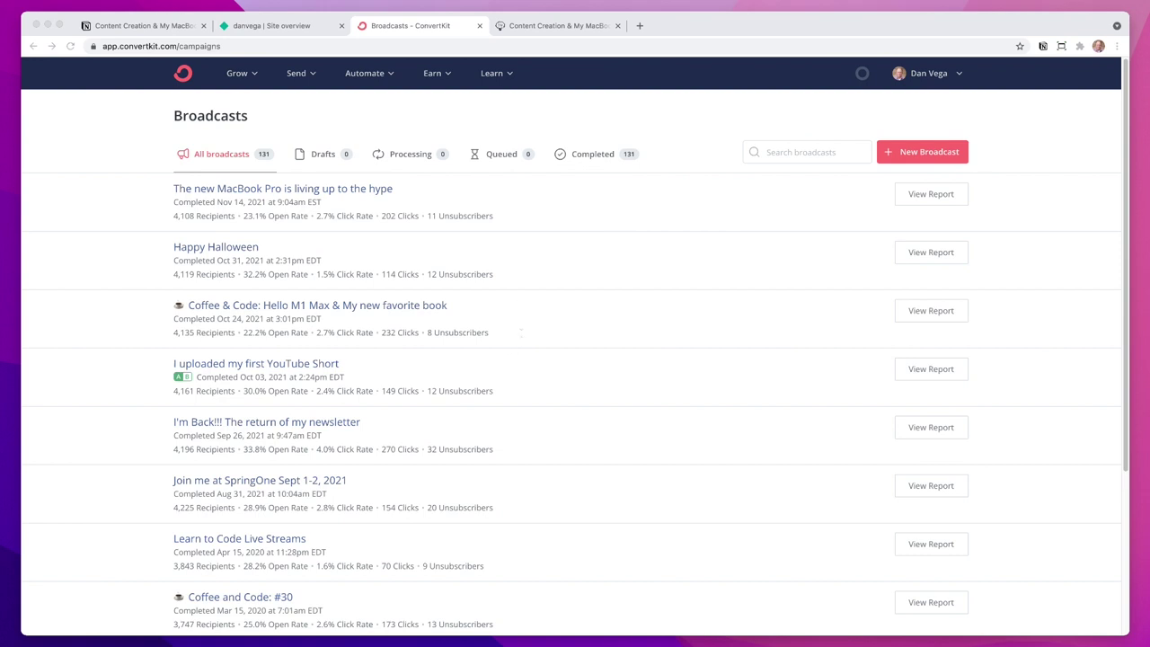
left_click(305, 25)
left_click(113, 18)
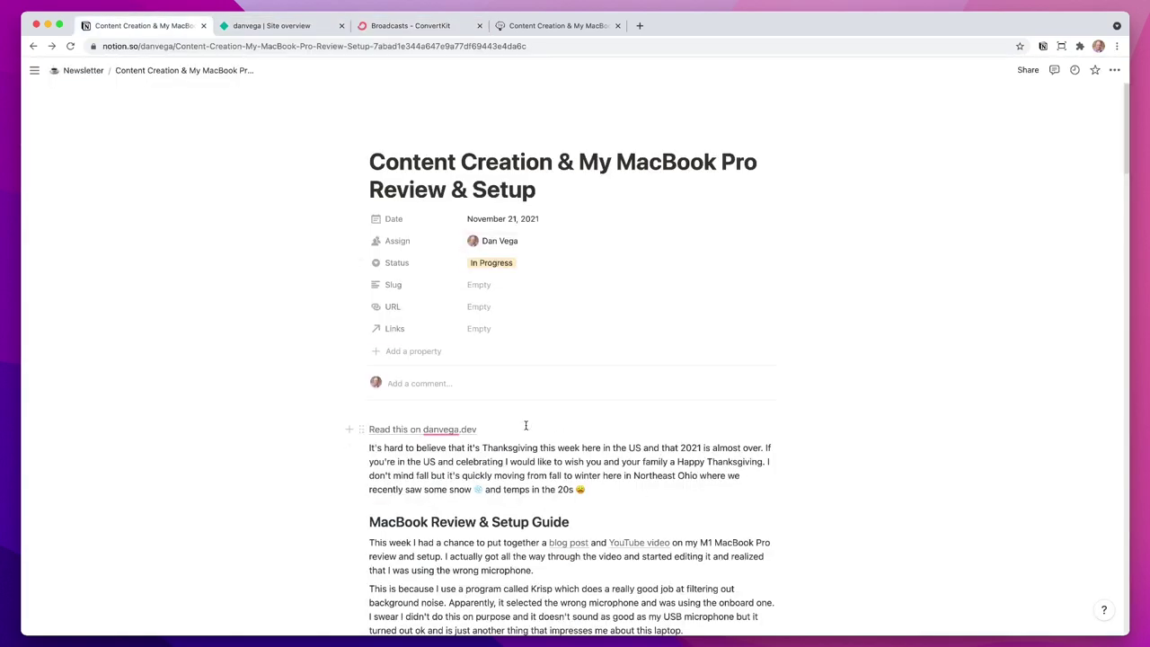
left_click_drag(526, 428, 377, 428)
Create a new broadcast in ConvertKit and apply the Modern template
key("super+3")
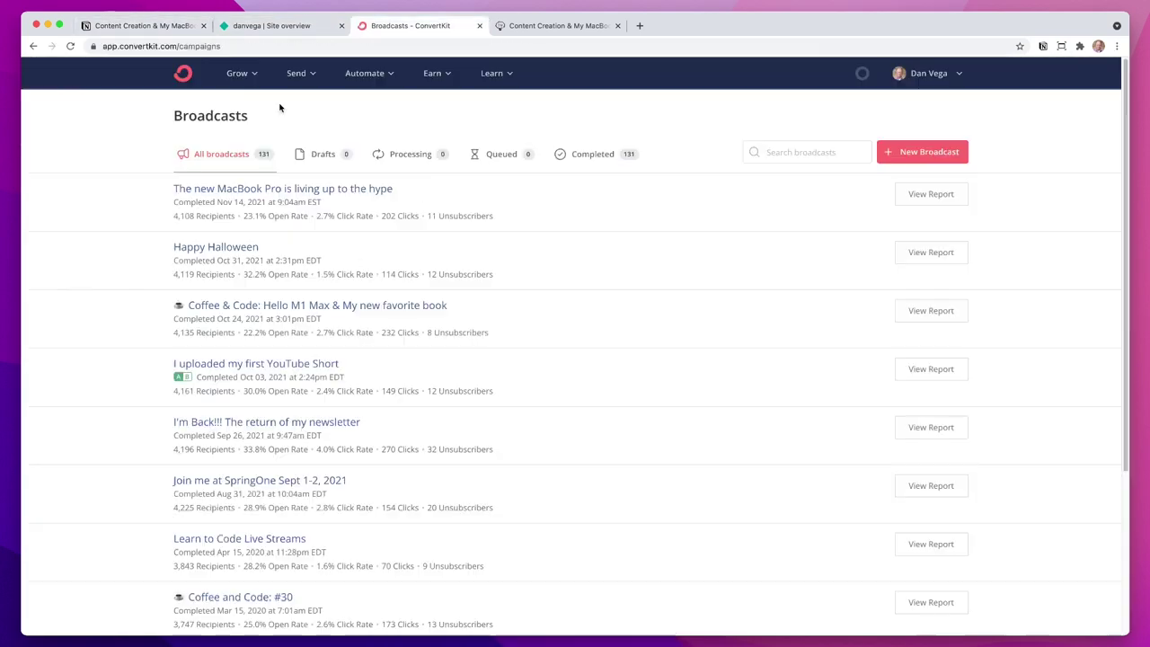
left_click(299, 73)
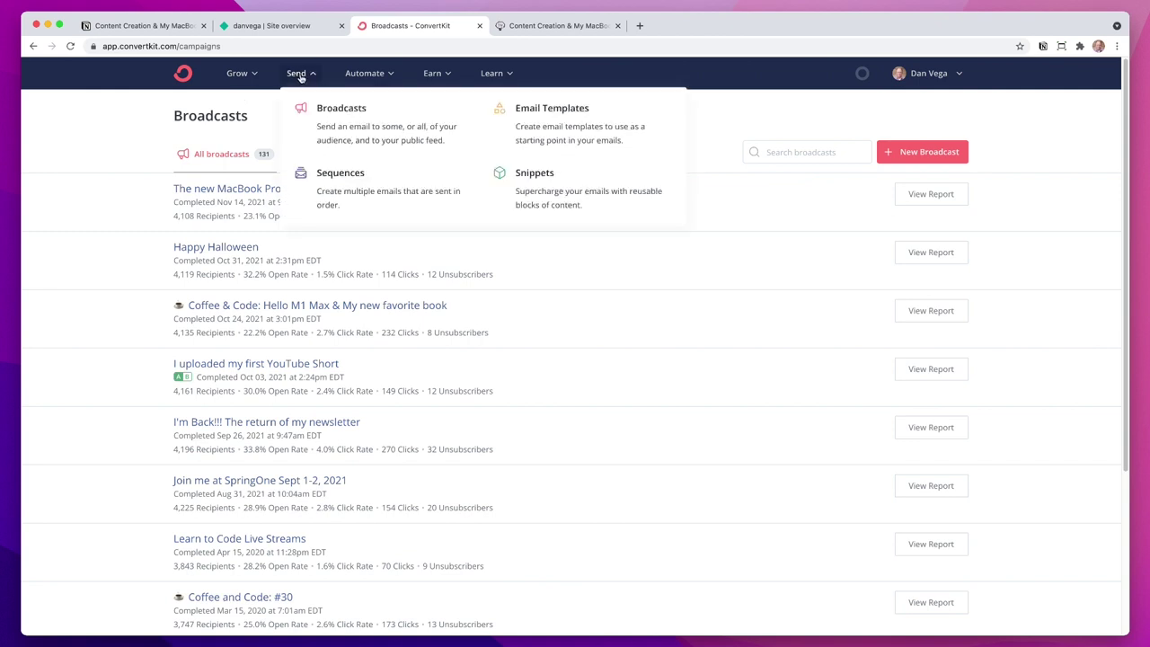
left_click(66, 147)
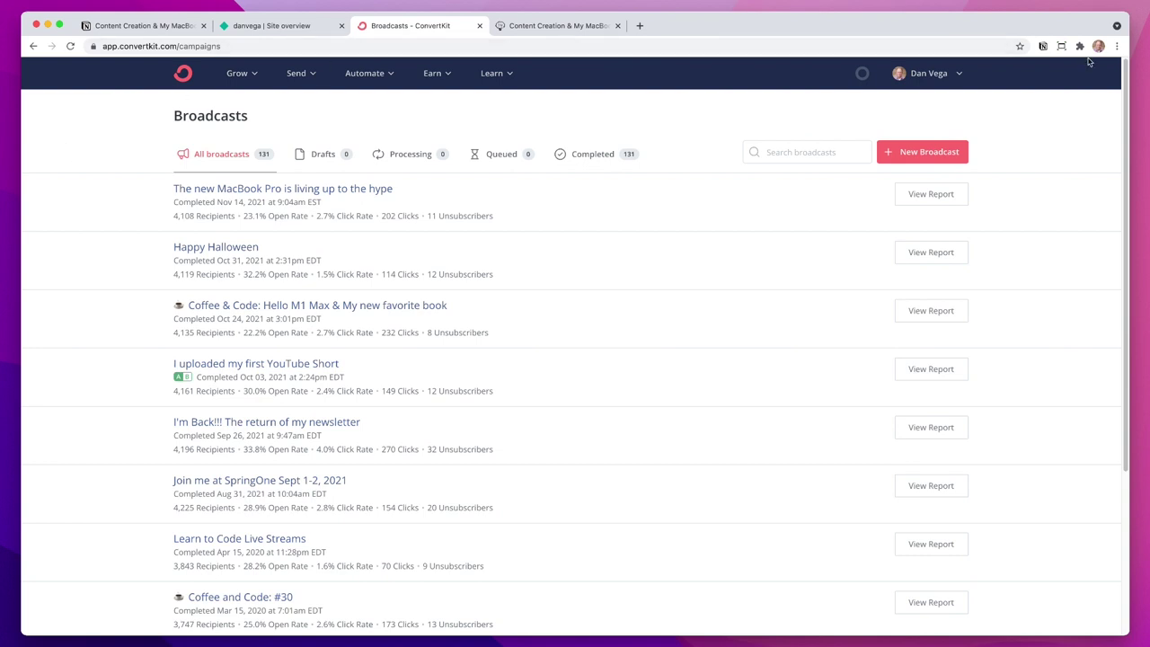
left_click(948, 158)
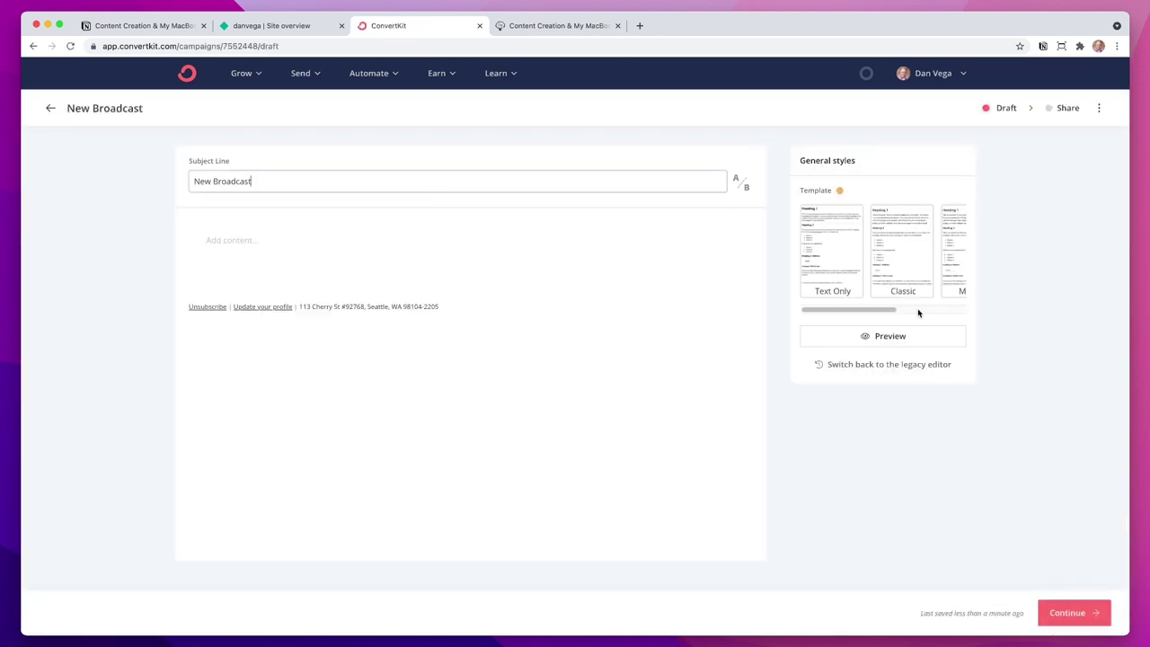
left_click_drag(898, 310, 965, 309)
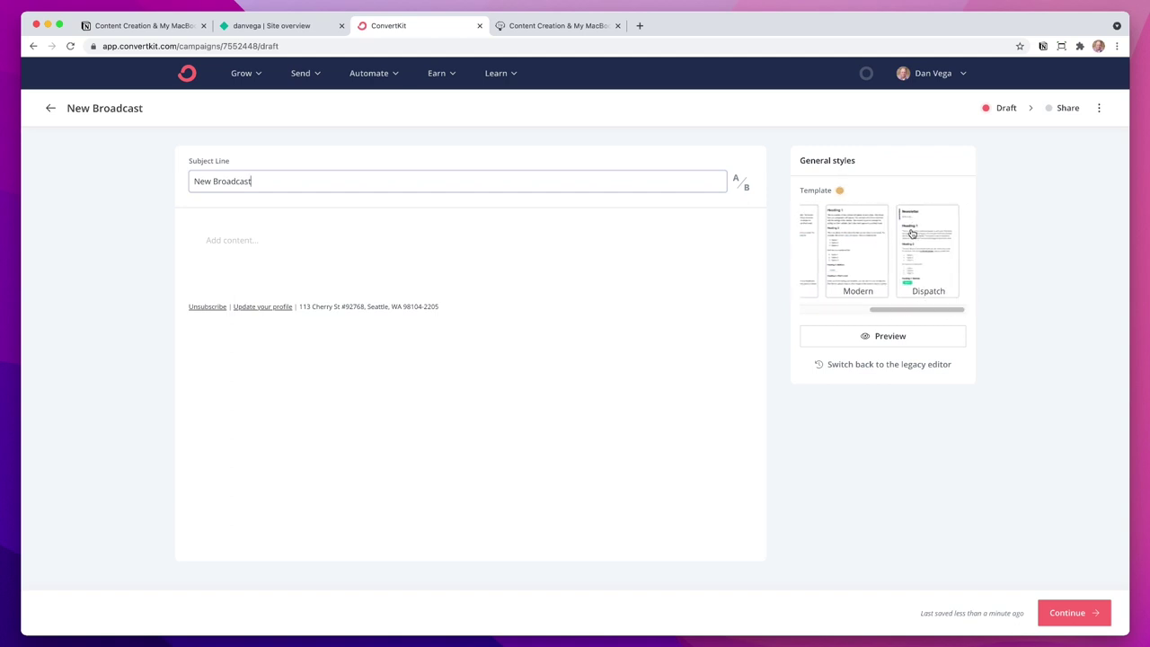
left_click(867, 243)
Paste the "Read this on danvega.dev" link into the broadcast body and add a new line below it
left_click(415, 245)
key("super+v")
key("Return")
key("Return")
key("BackSpace")
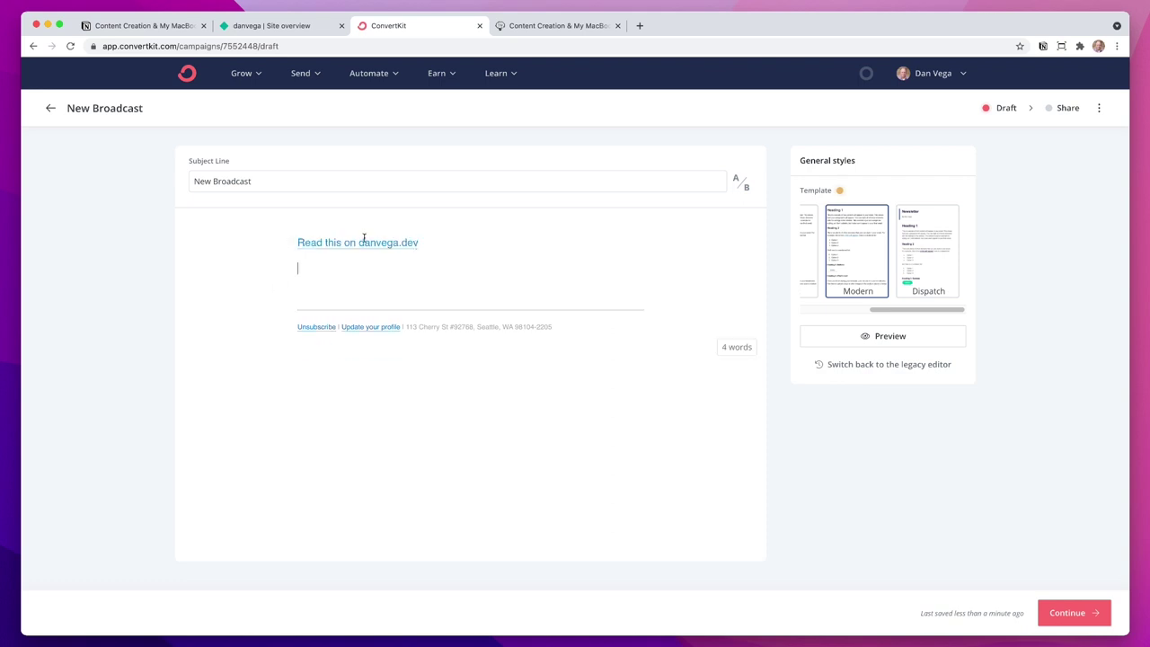
Copy the newsletter's title from the Notion page and set the broadcast's subject line to "Content Creation & My MacBook Pro Review & Setup"
left_click_drag(355, 177, 63, 162)
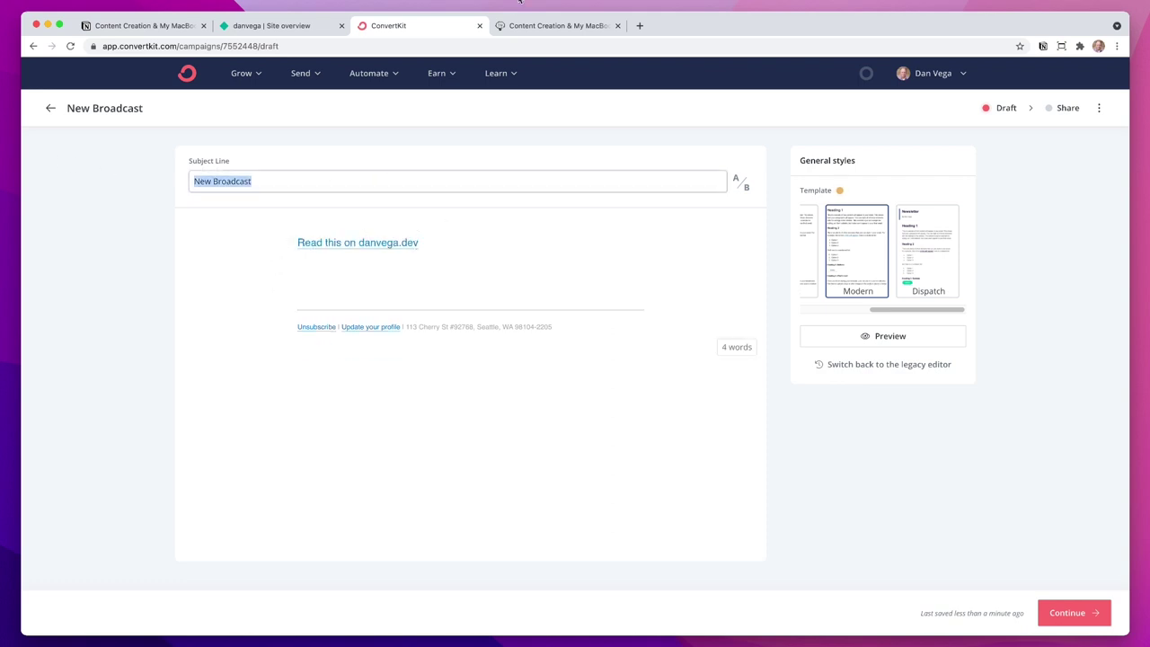
left_click(144, 26)
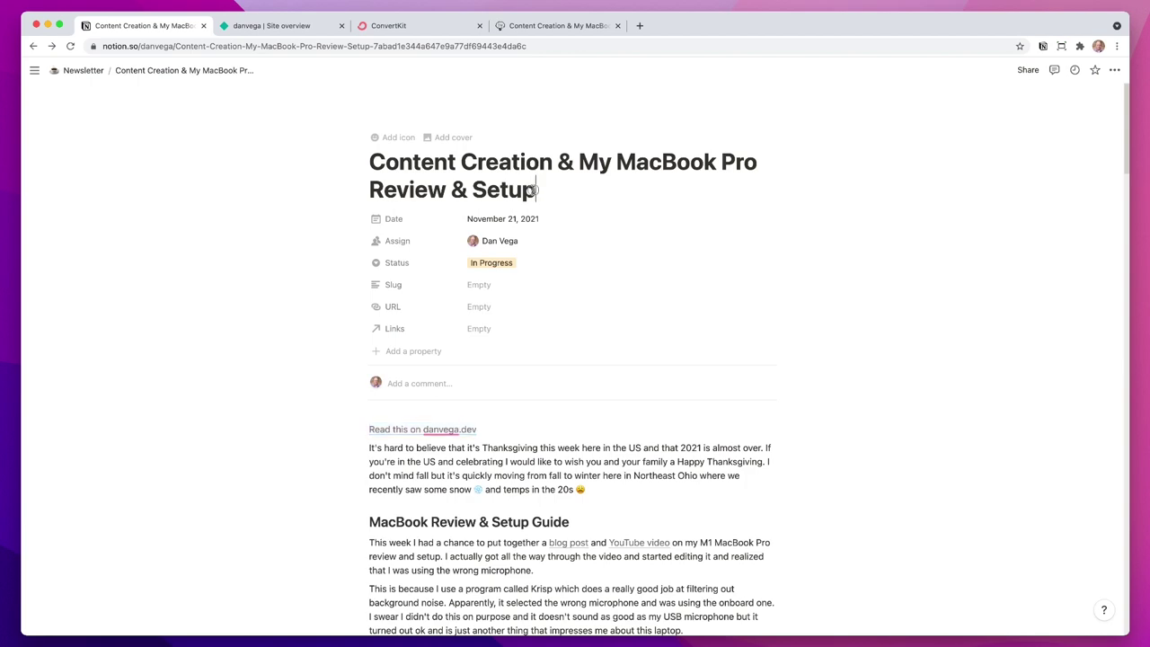
left_click_drag(369, 164, 538, 194)
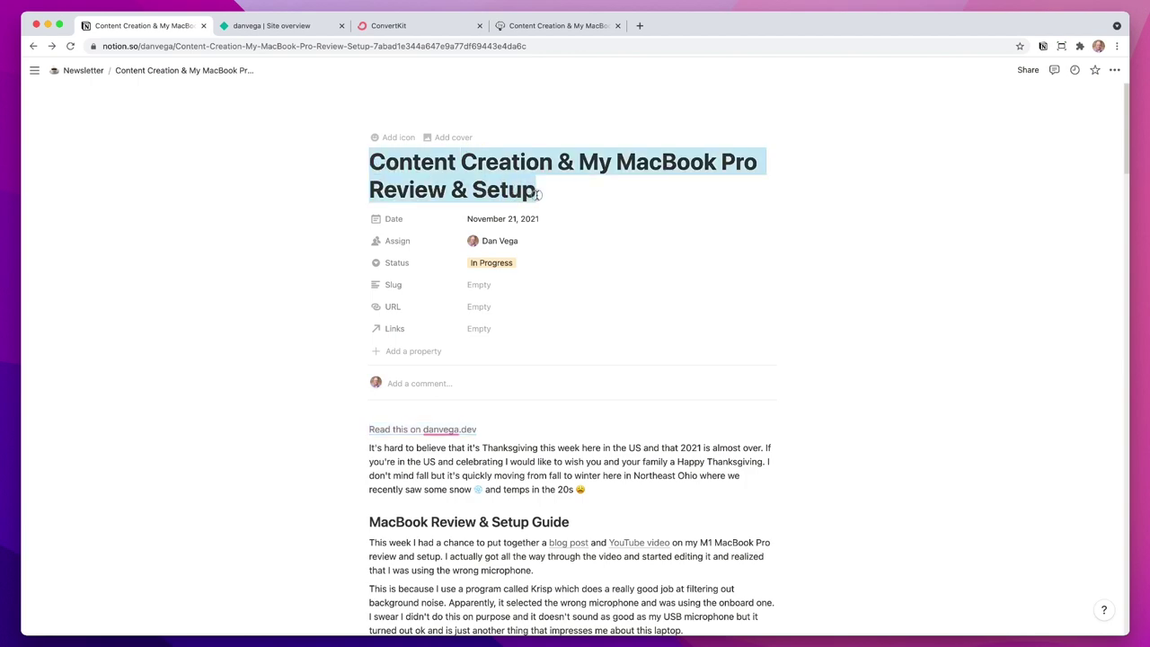
left_click(286, 24)
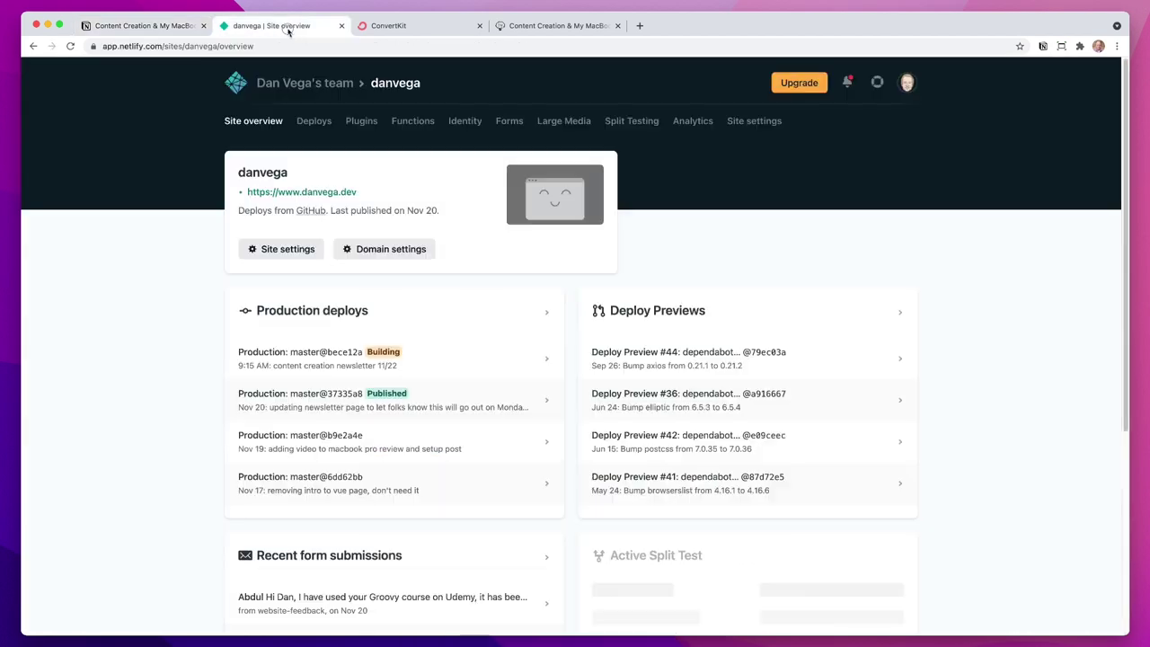
left_click(521, 29)
left_click(413, 27)
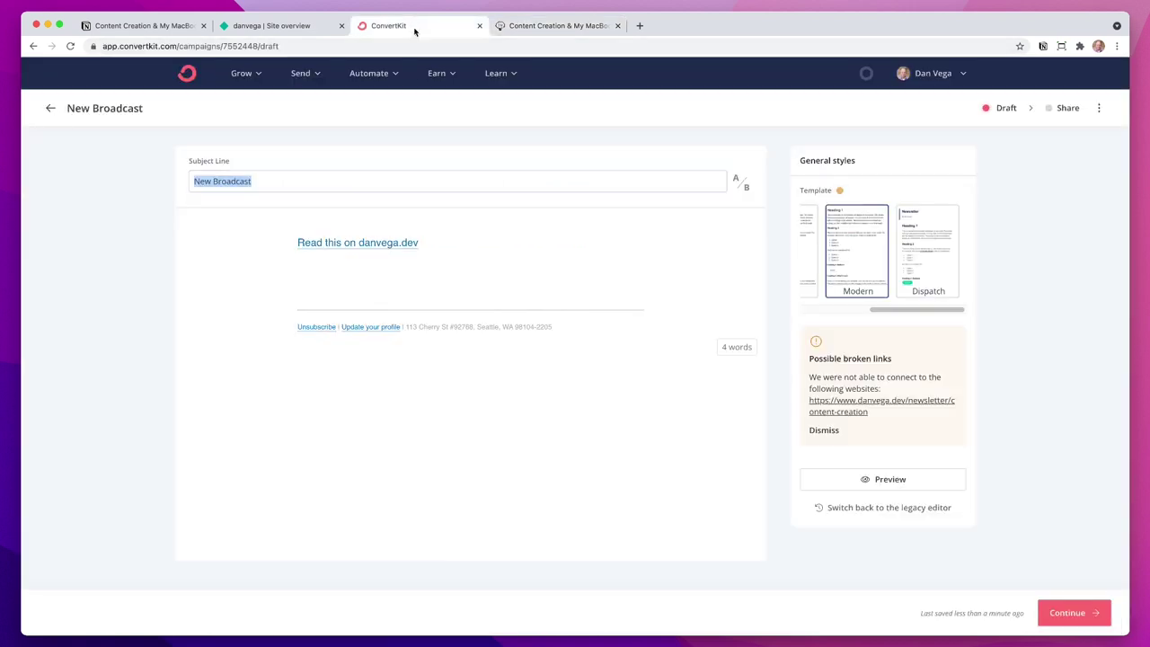
key("super+v")
Check the URL behind the "Read this on danvega.dev" link in the broadcast body
left_click(403, 260)
left_click_drag(422, 242, 296, 243)
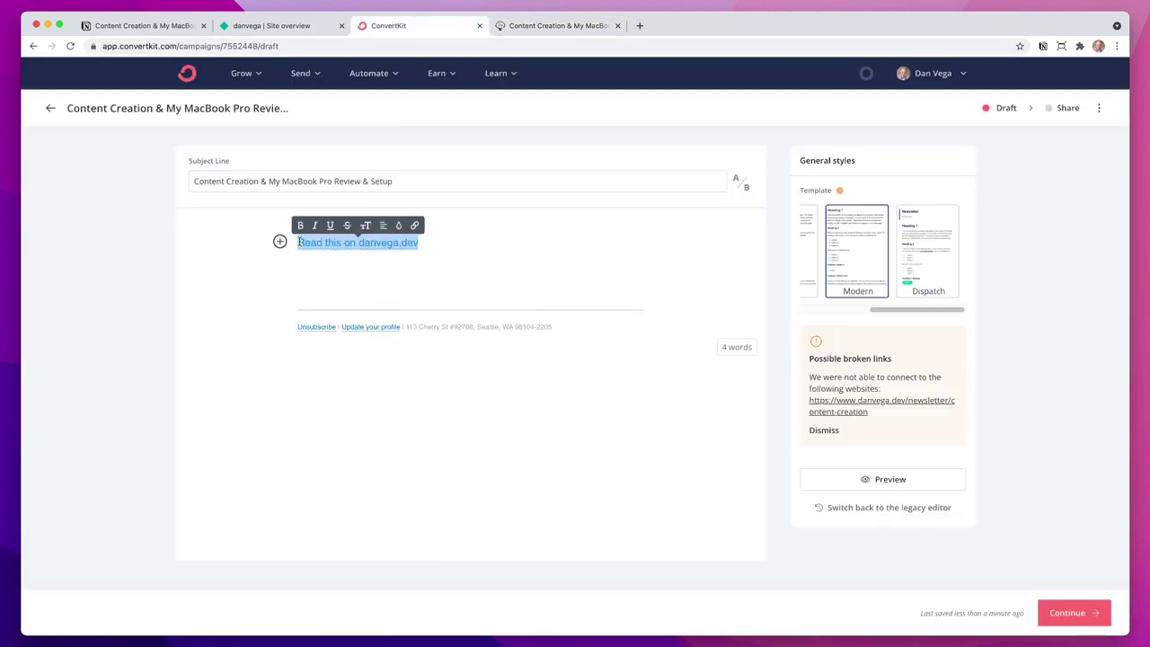
left_click(416, 225)
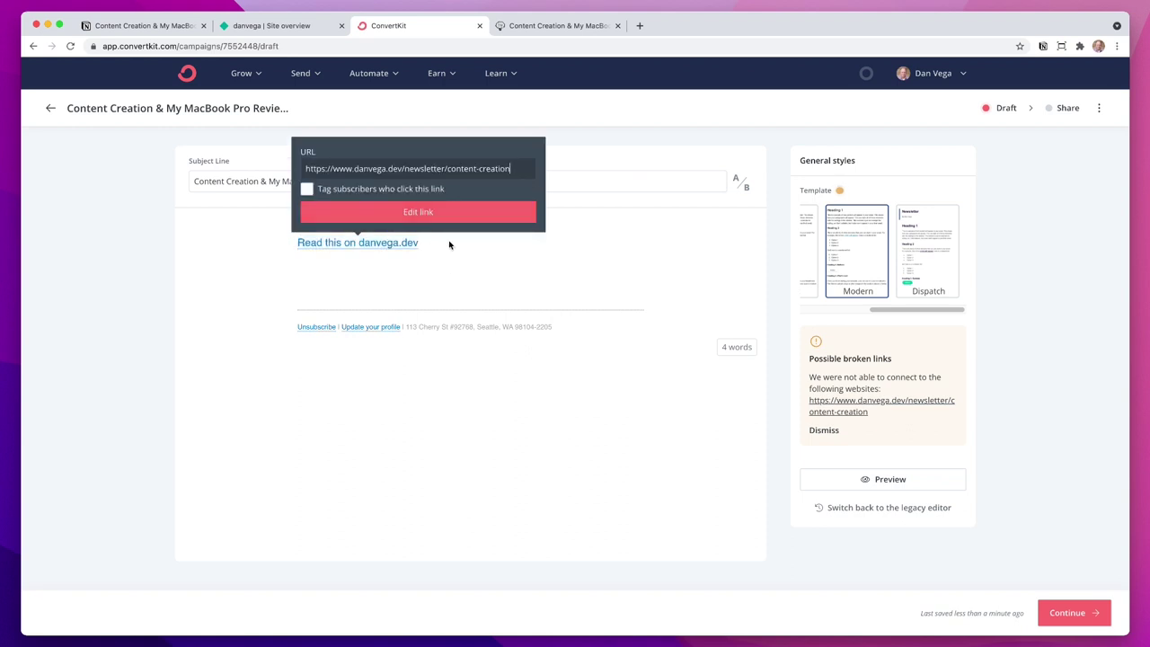
left_click(460, 267)
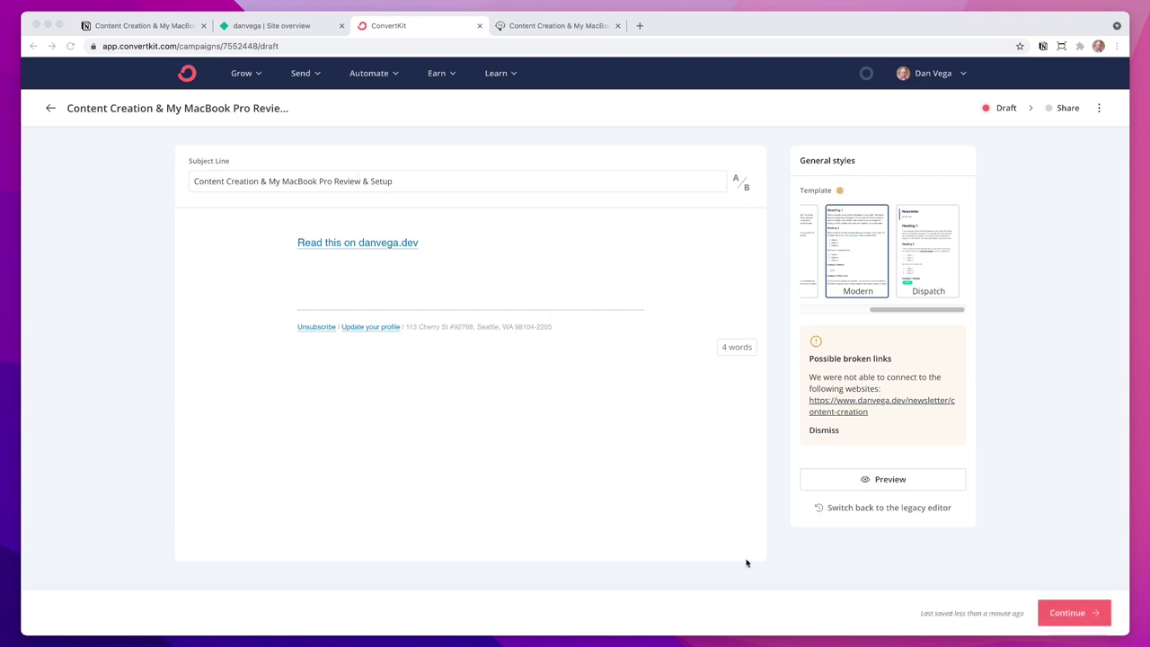
Paste the newsletter content below the "Read this on danvega.dev" link and remove the stray leading space in the closing signature
left_click(579, 465)
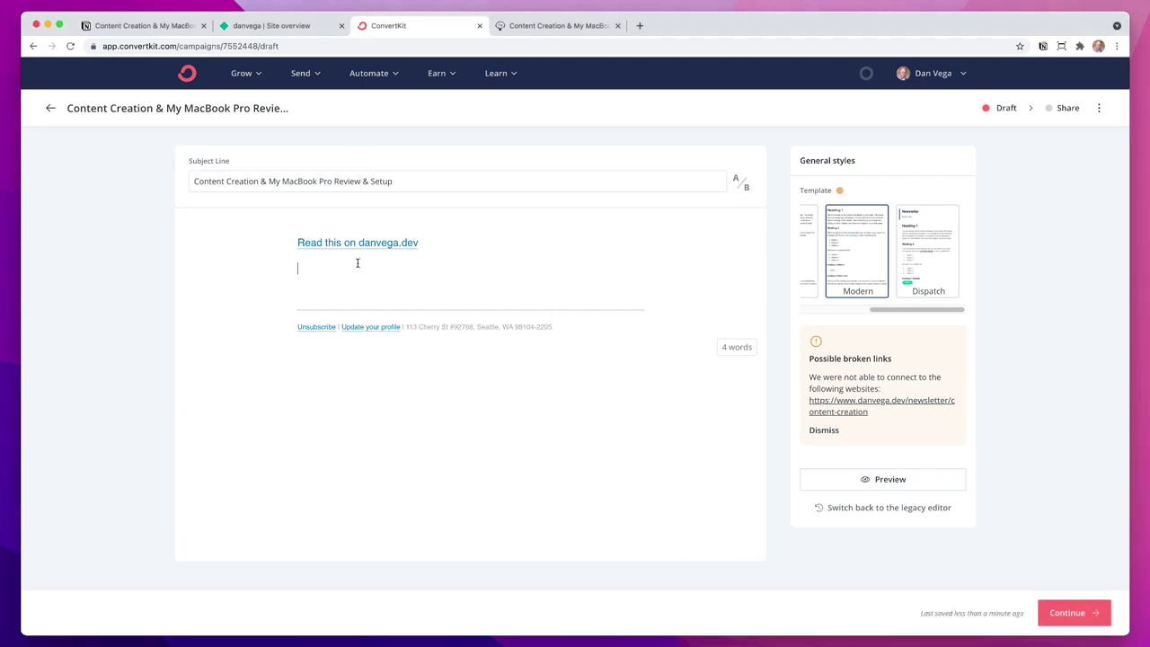
key("super+v")
left_click(542, 380)
scroll(368, 283, "down", 4)
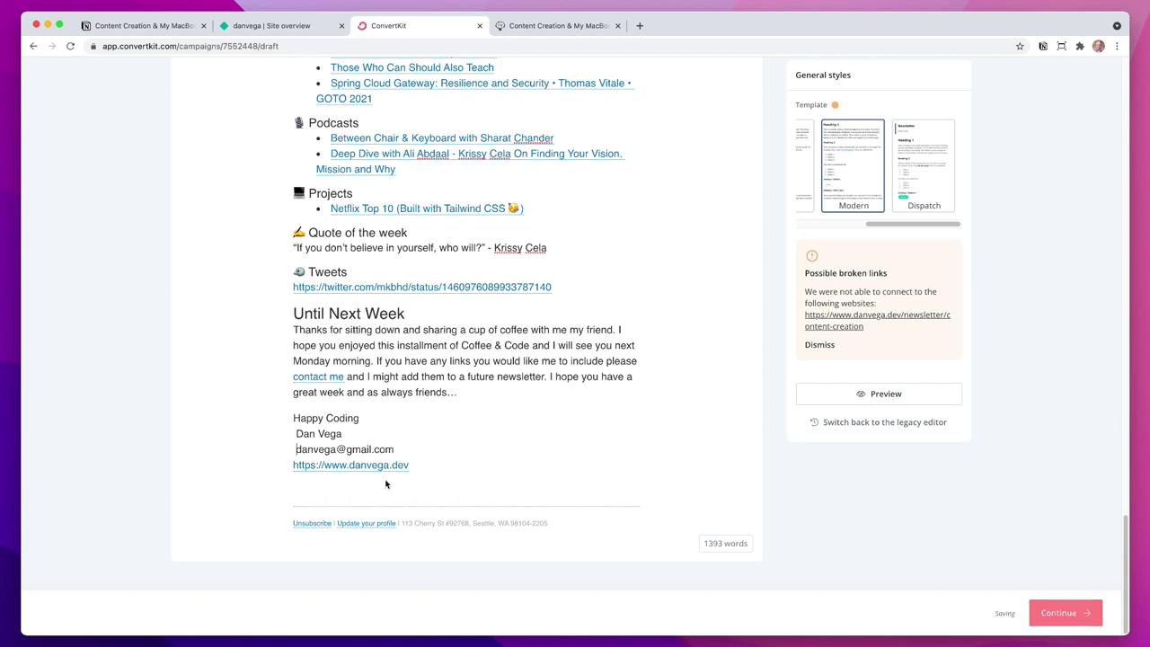
key("BackSpace")
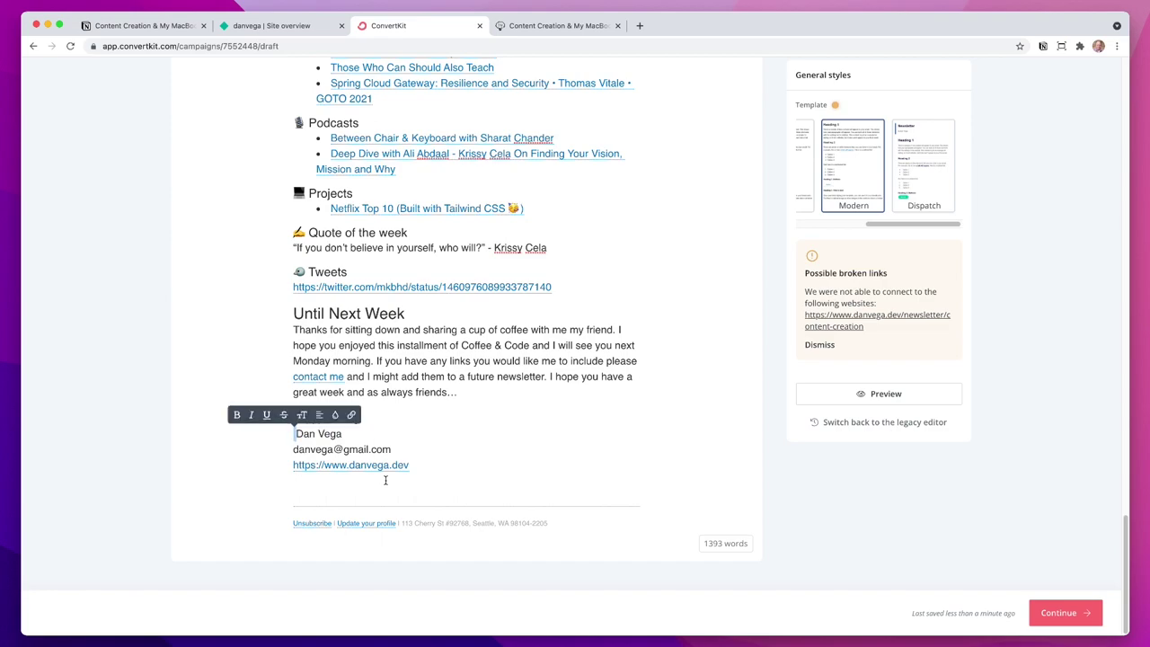
Try to edit the broken "Notion Video Backlog" image in the pasted broadcast body
scroll(499, 454, "up", 20)
scroll(494, 446, "up", 6)
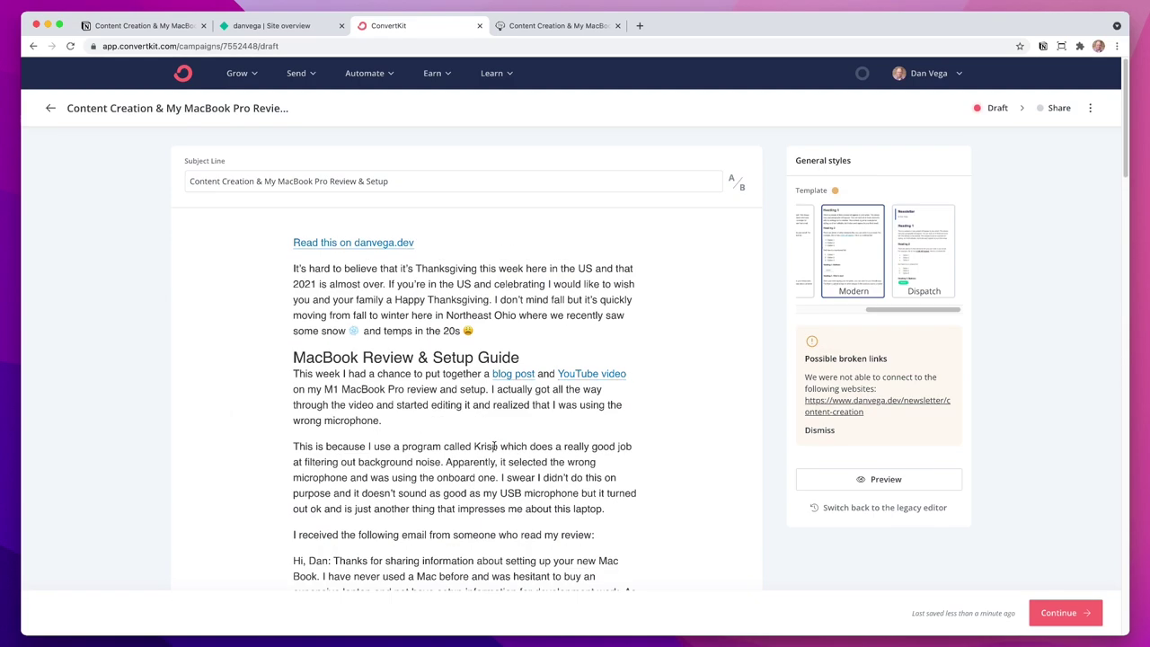
scroll(441, 423, "down", 4)
scroll(444, 427, "down", 10)
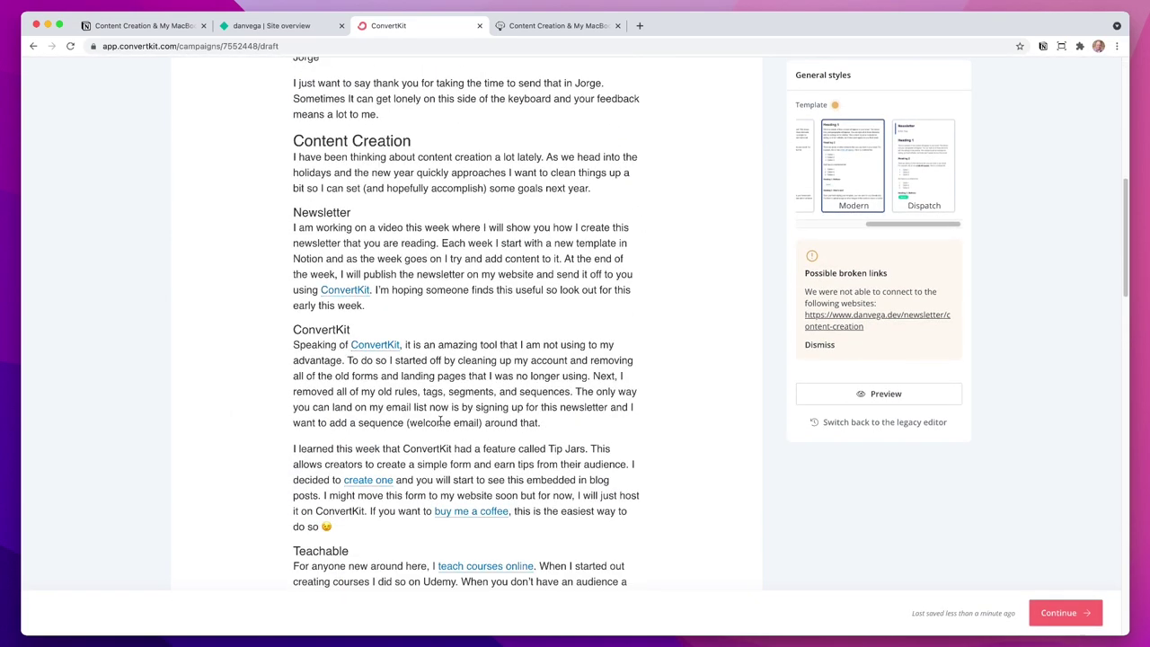
scroll(429, 412, "down", 10)
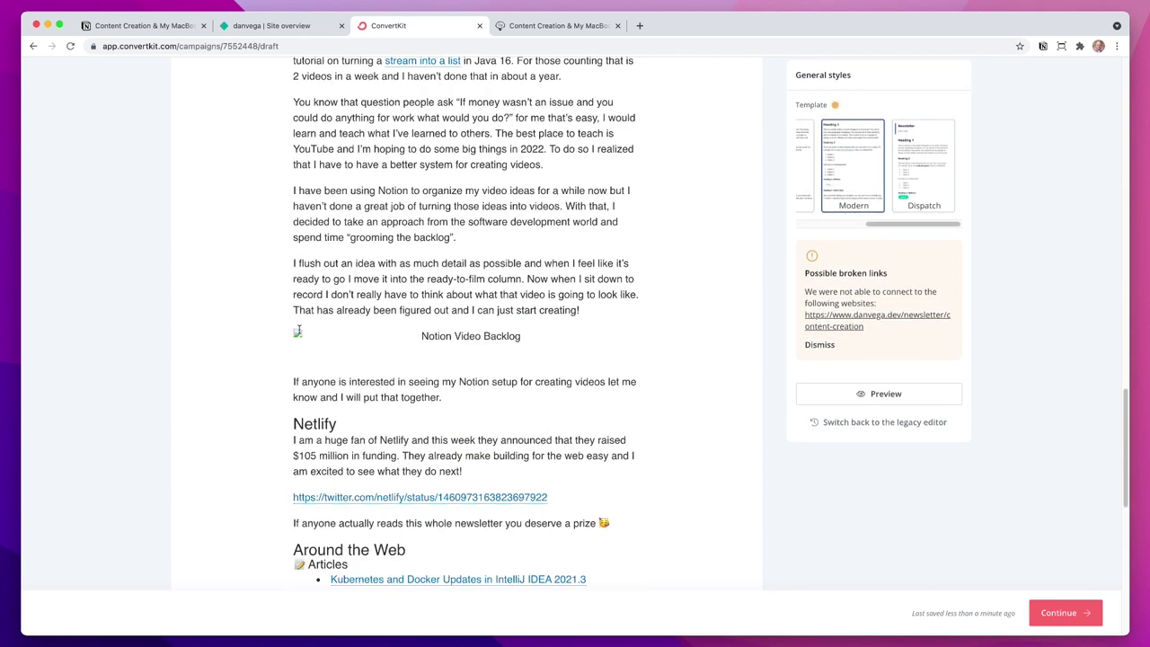
left_click(299, 331)
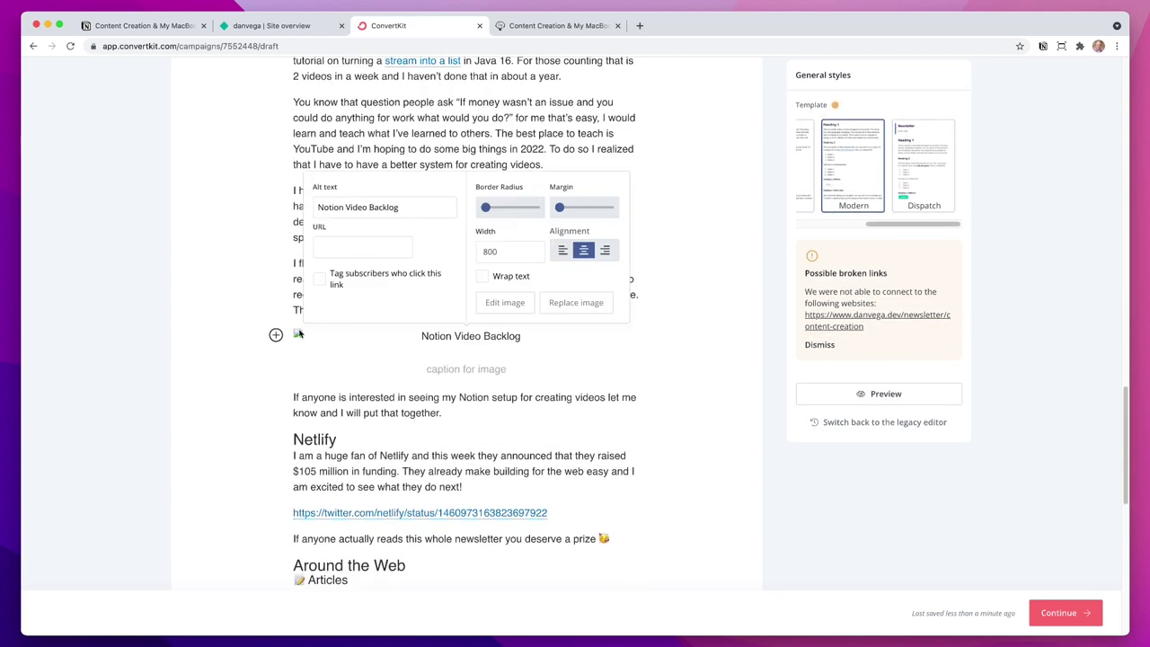
left_click(516, 303)
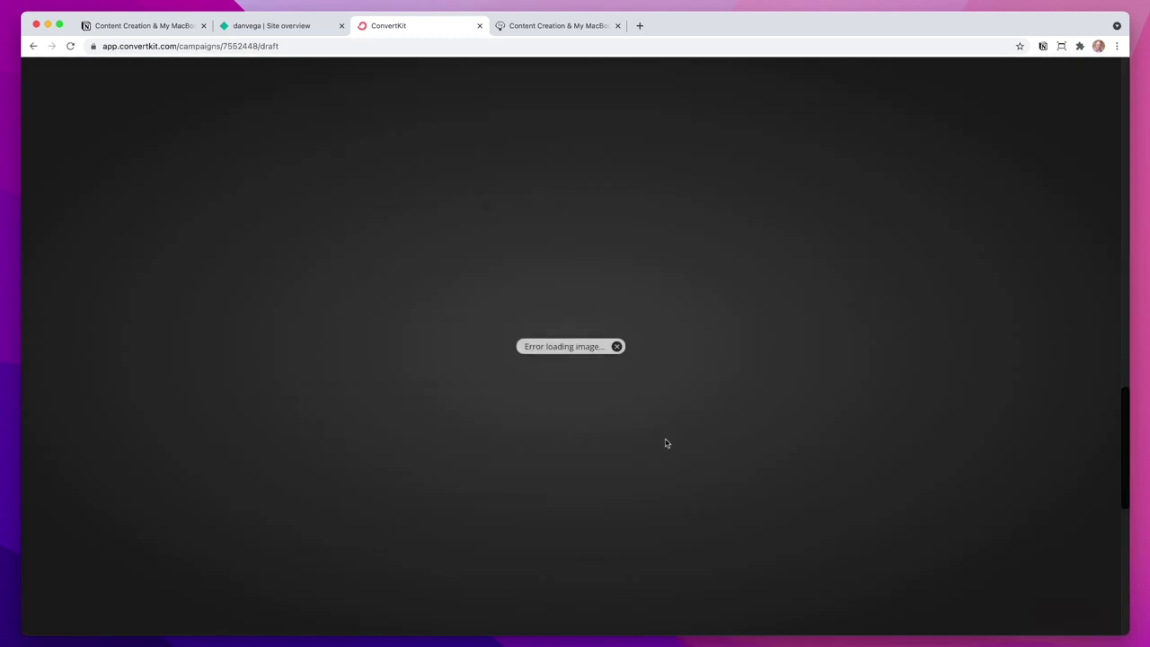
left_click(617, 349)
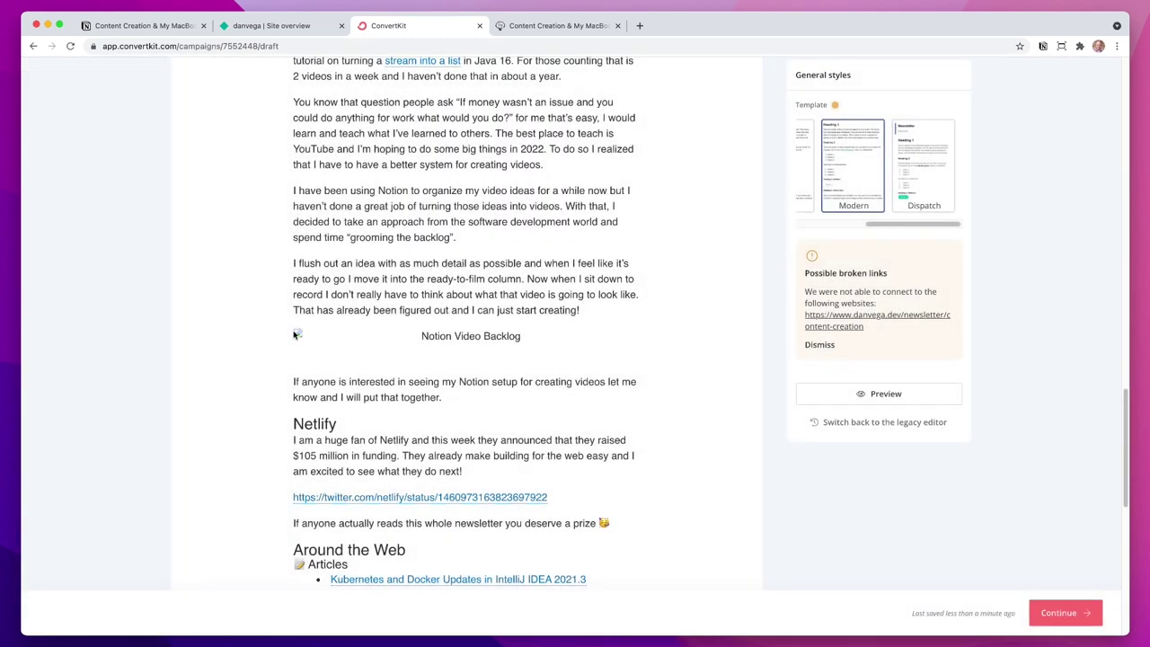
Open the media library to replace the broken "Notion Video Backlog" image
left_click(297, 333)
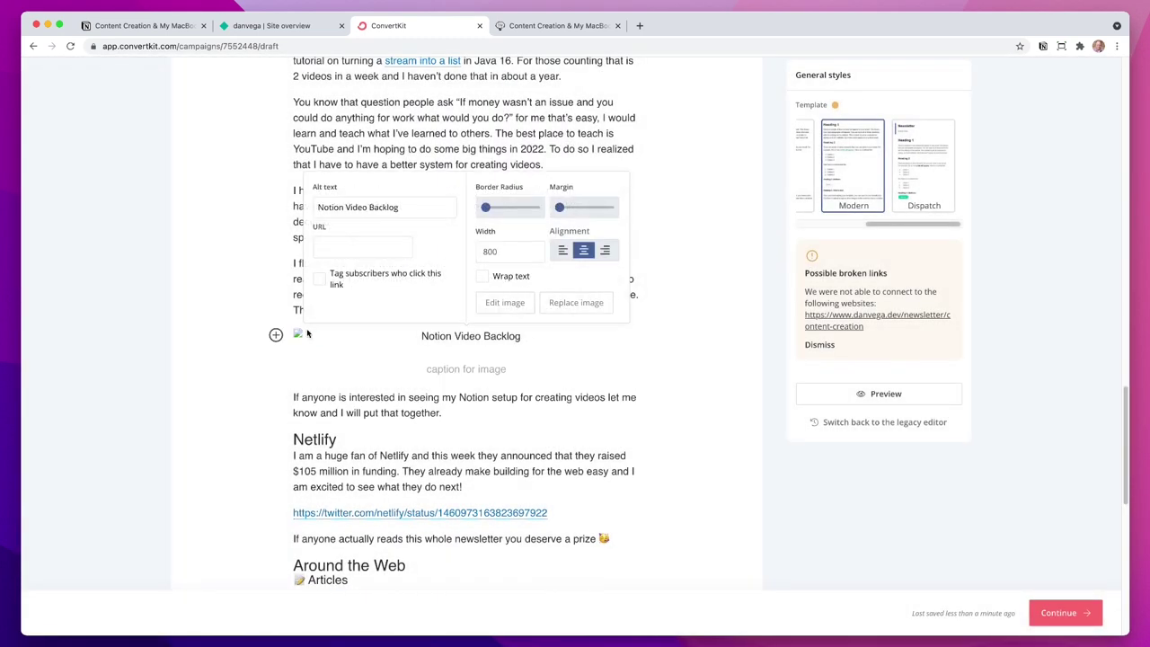
left_click(569, 304)
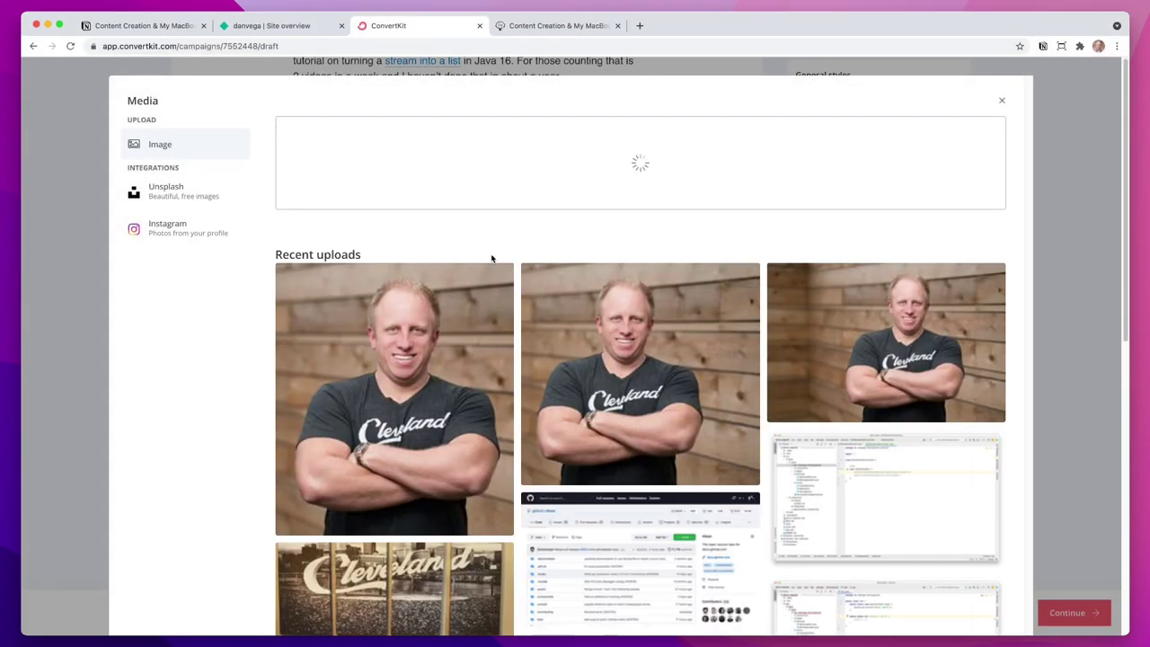
Review the broadcast's content from beginning to end in the editor
scroll(539, 309, "up", 4)
scroll(539, 309, "up", 10)
scroll(550, 310, "down", 10)
scroll(550, 310, "down", 8)
scroll(549, 310, "up", 3)
scroll(453, 261, "down", 1)
scroll(454, 260, "down", 12)
scroll(466, 263, "up", 20)
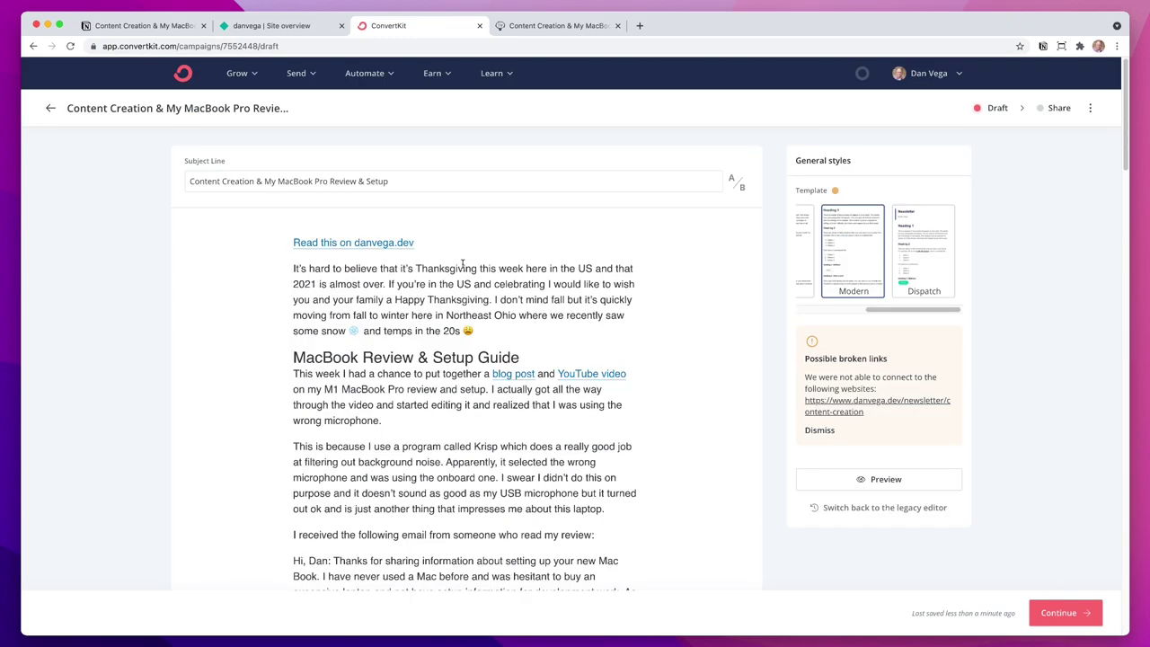
Preview the broadcast, read through the rendered email's formatting and close the preview
left_click(874, 479)
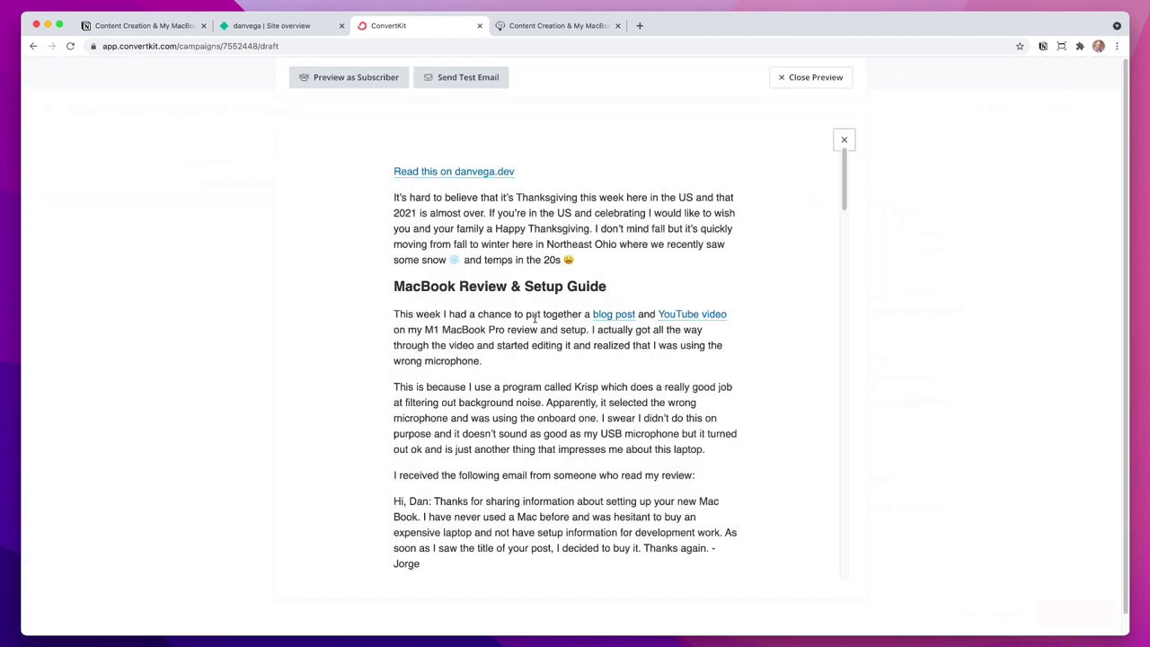
scroll(537, 318, "down", 4)
scroll(567, 318, "down", 10)
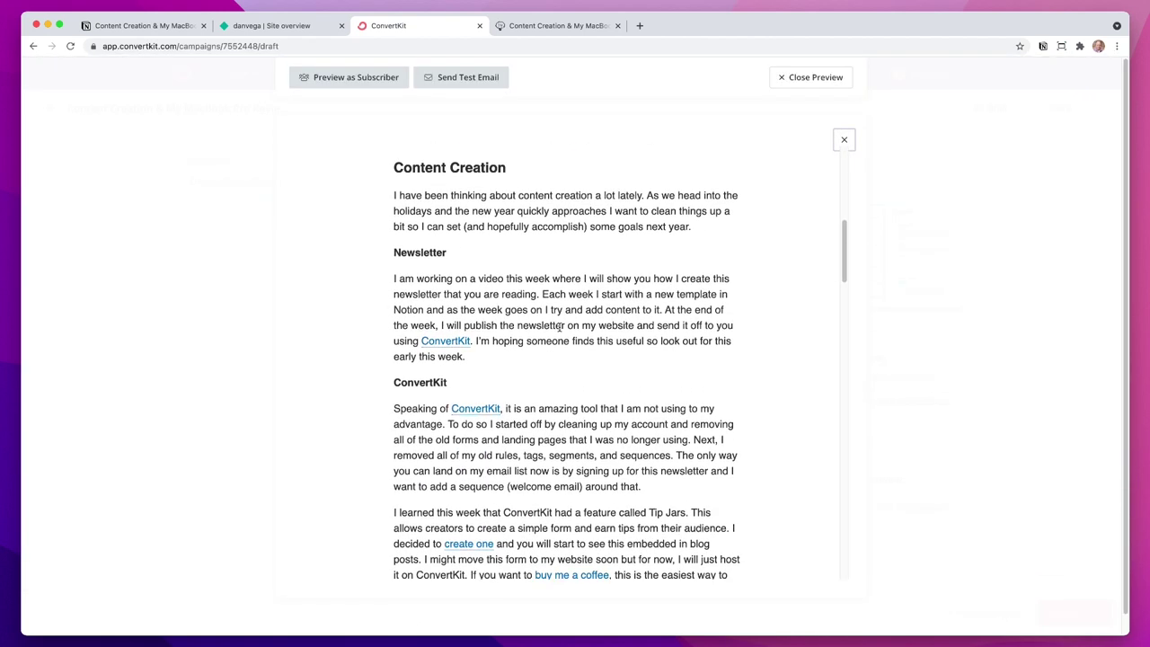
scroll(561, 327, "down", 20)
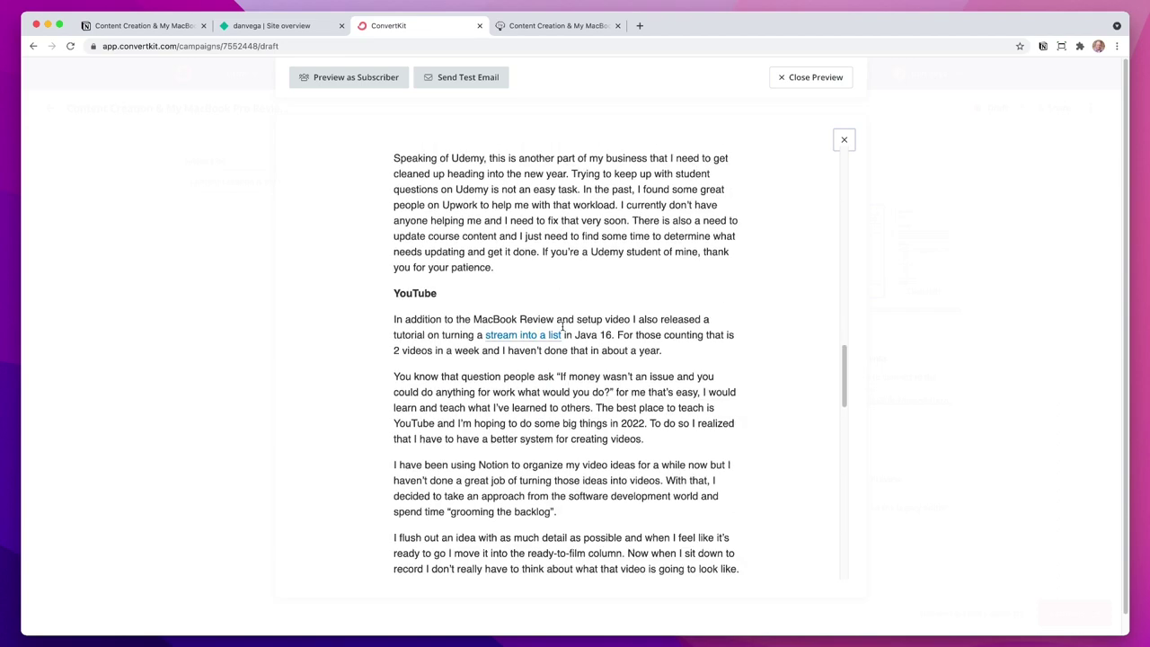
scroll(561, 337, "up", 20)
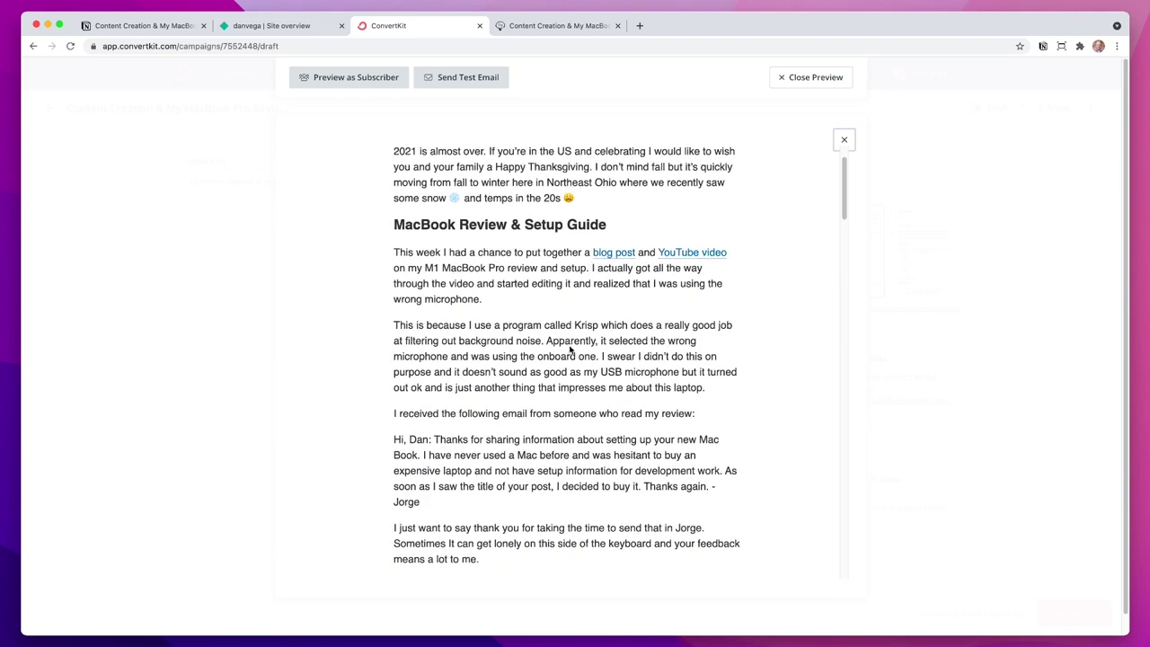
left_click(796, 76)
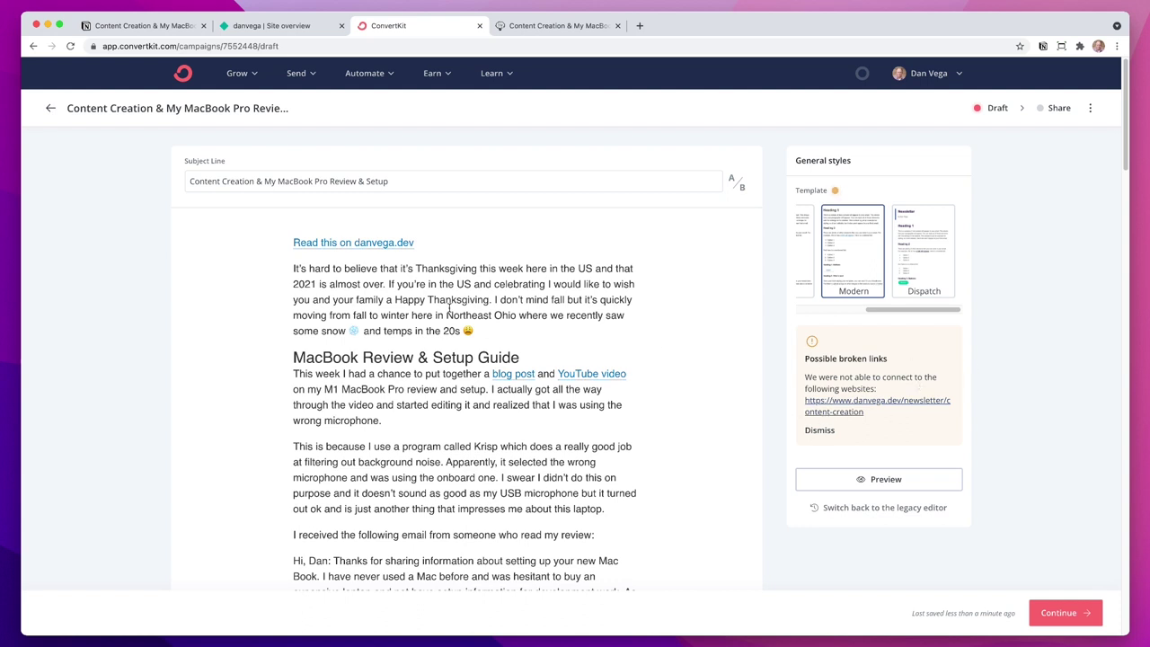
Proceed to the broadcast's sharing settings and change the From address to the sender's Gmail account
scroll(449, 308, "down", 1)
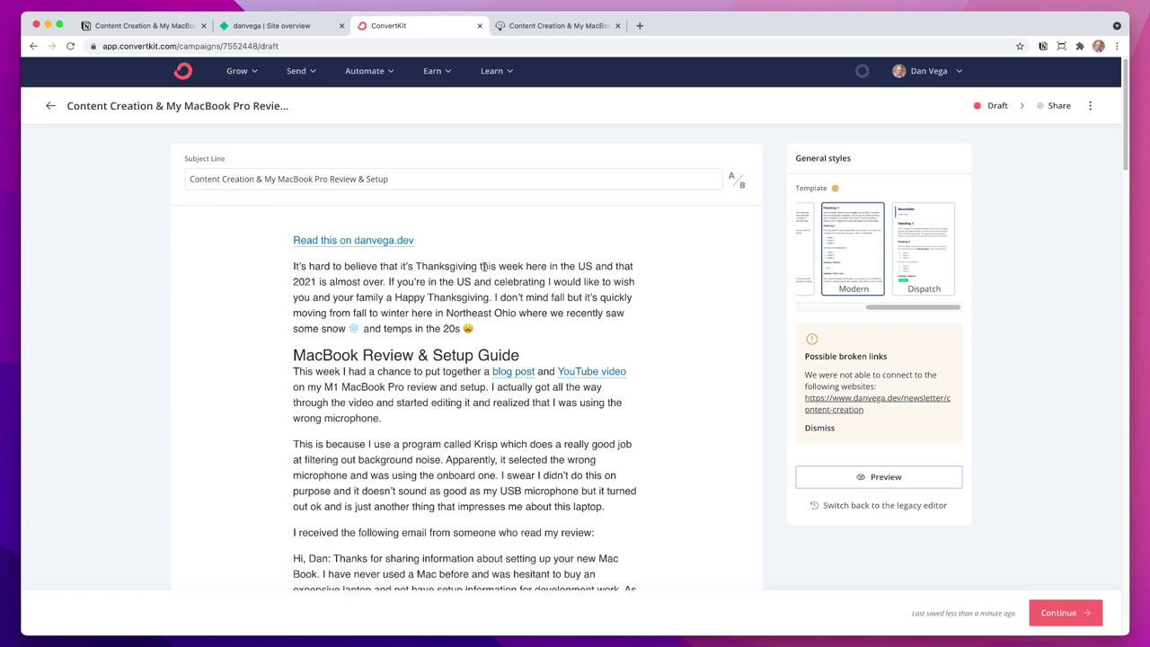
scroll(539, 314, "down", 10)
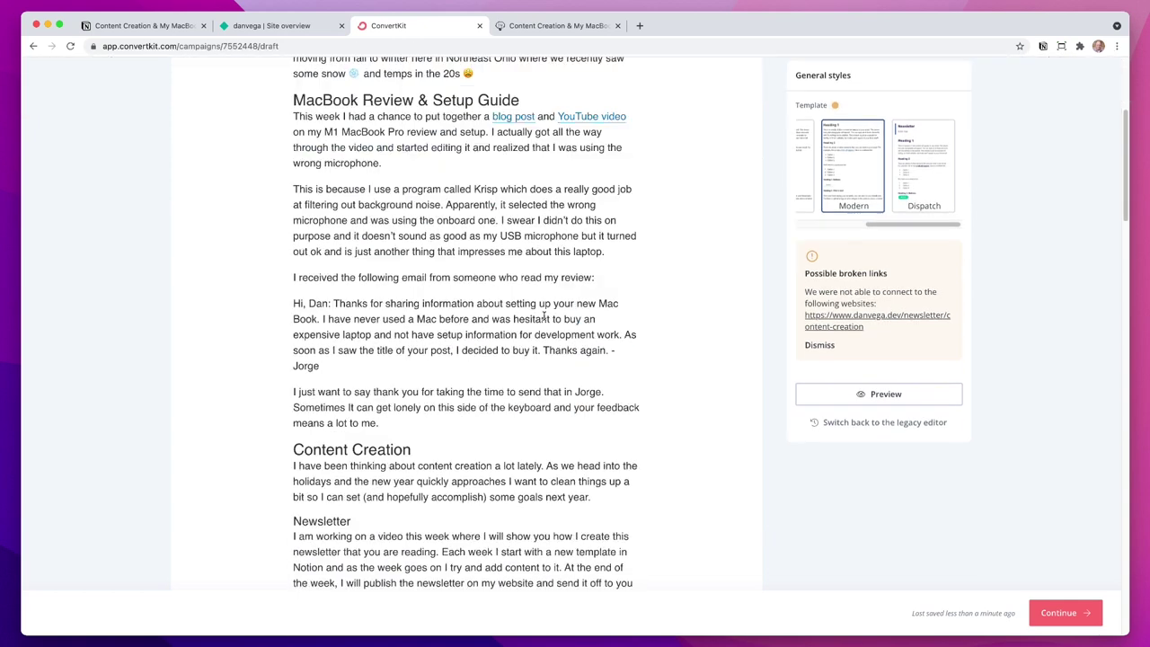
left_click(1060, 620)
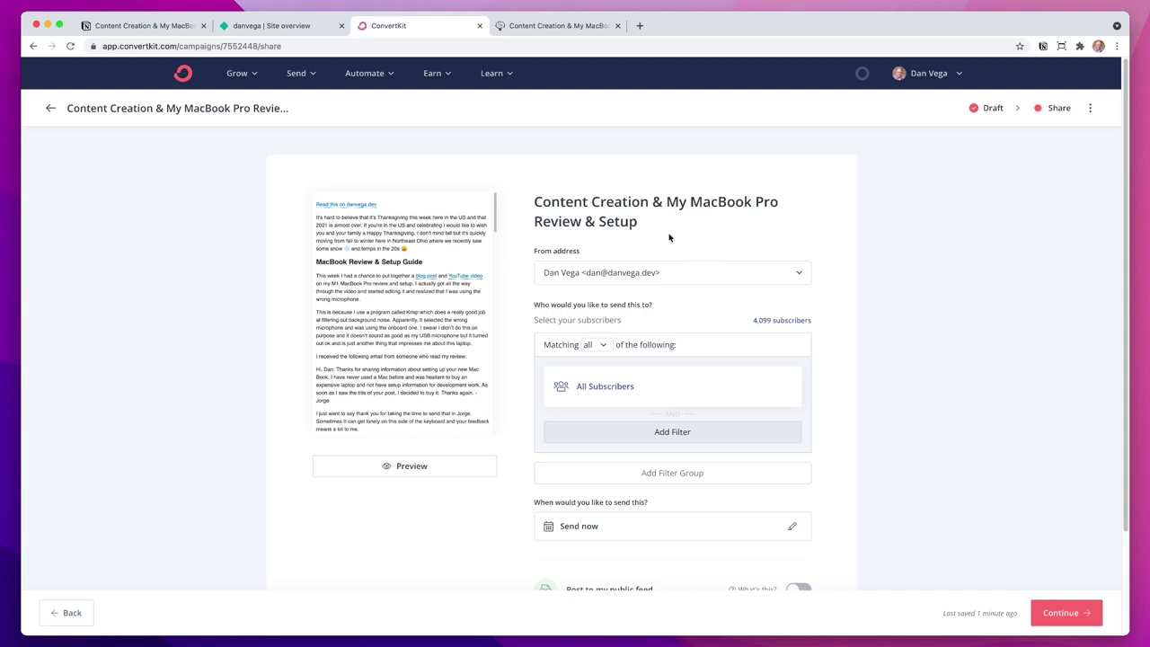
left_click(690, 268)
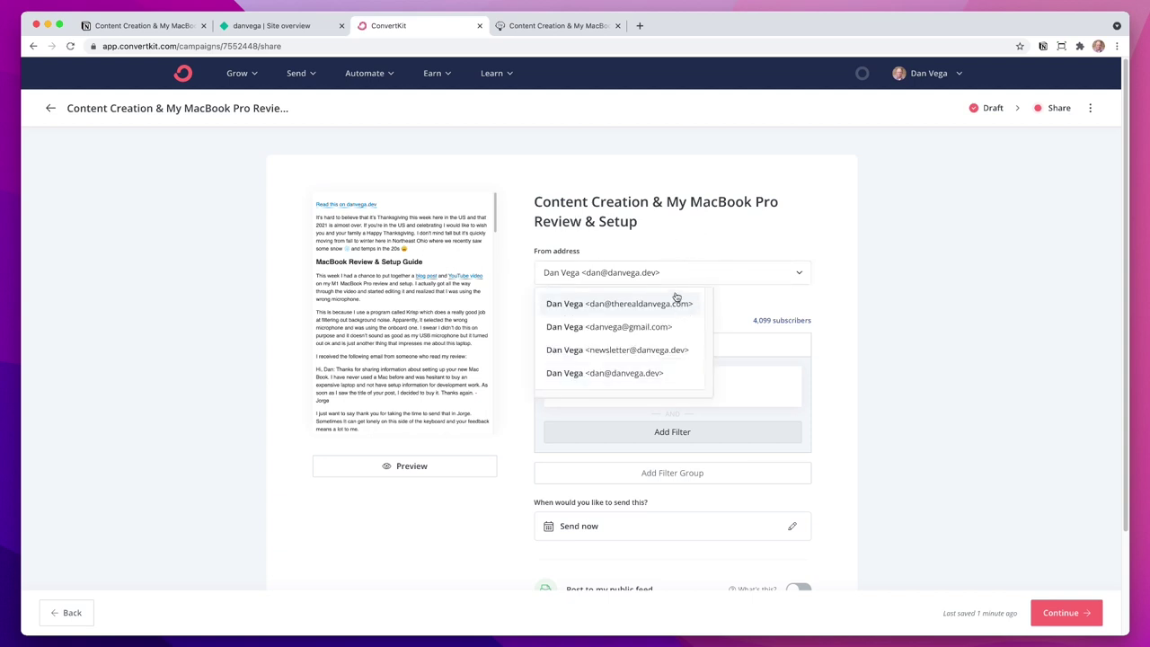
left_click(655, 329)
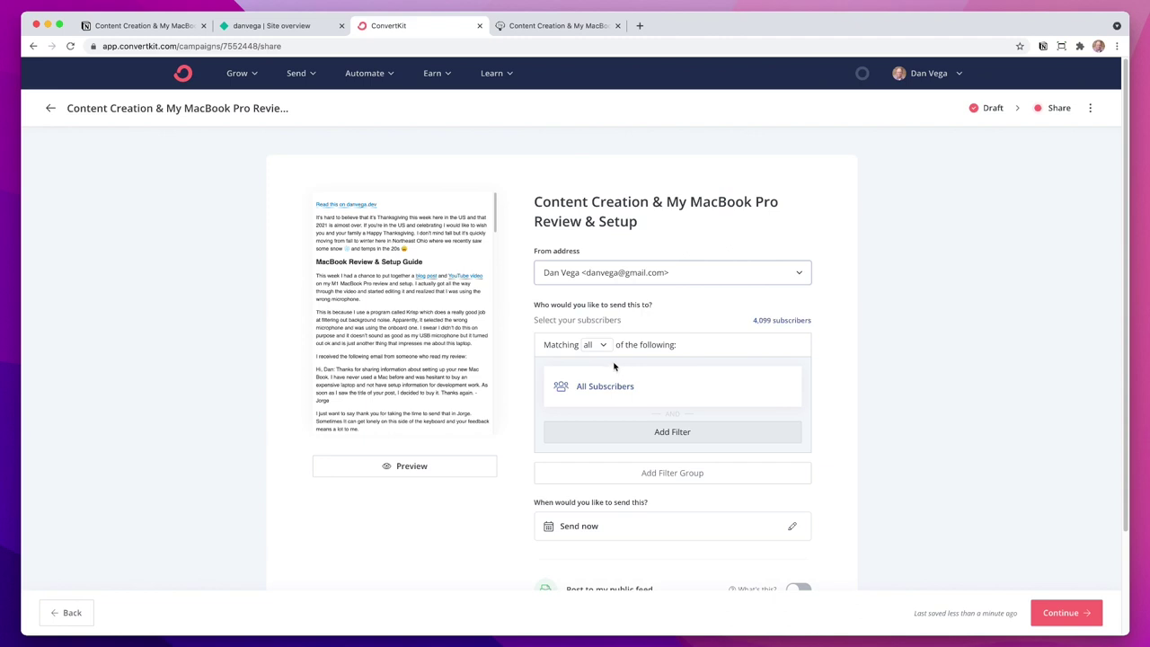
scroll(572, 433, "down", 1)
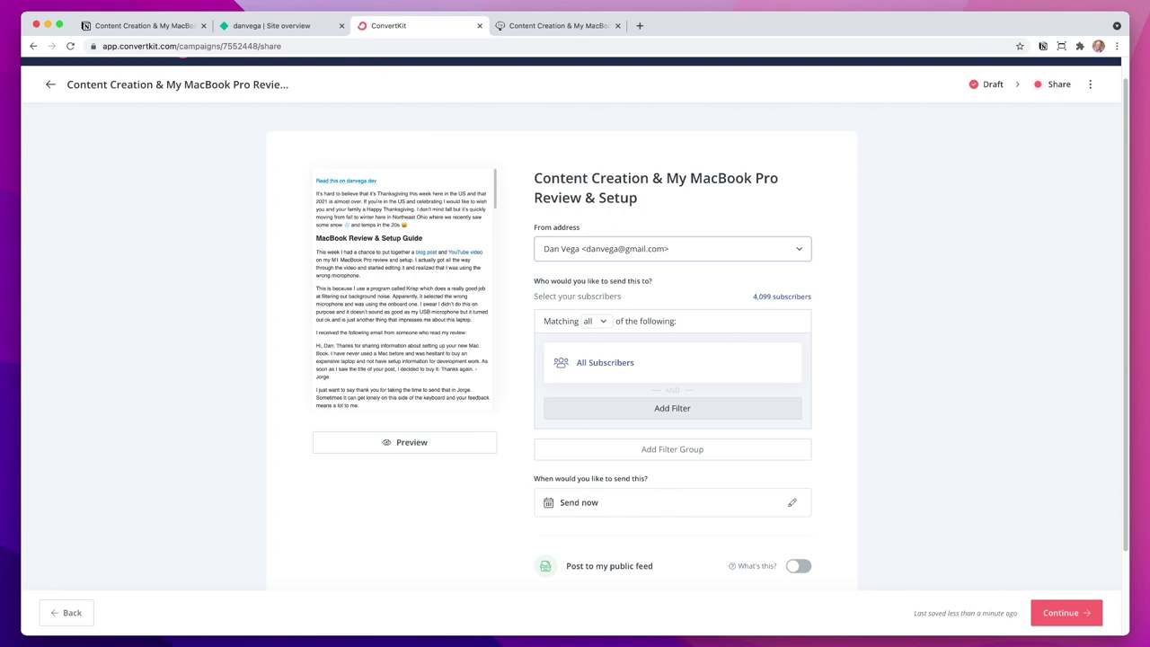
Check the newsletter's production deploy on Netlify and try to open the Newsletter section of the local site
left_click(297, 25)
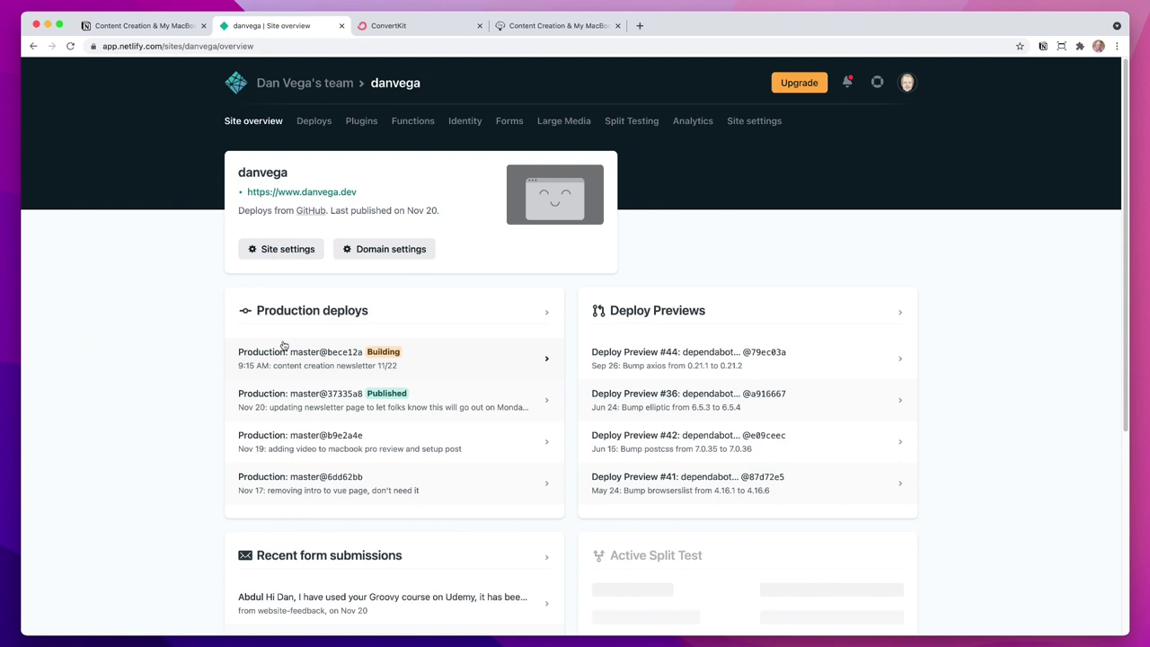
left_click(557, 26)
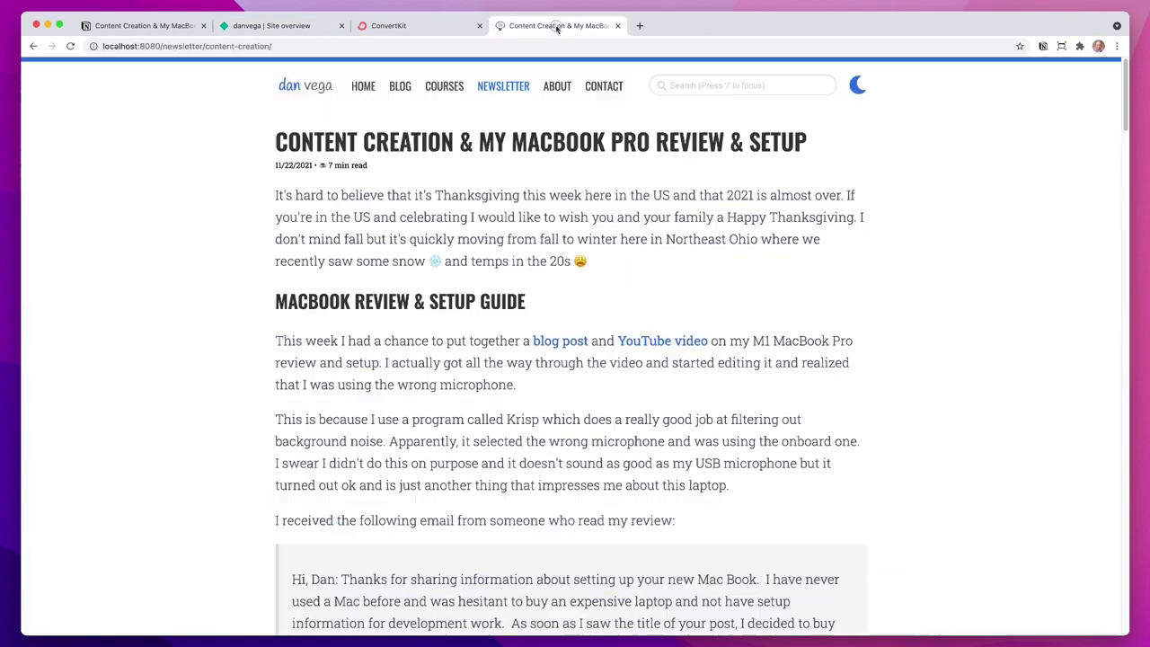
double_click(517, 86)
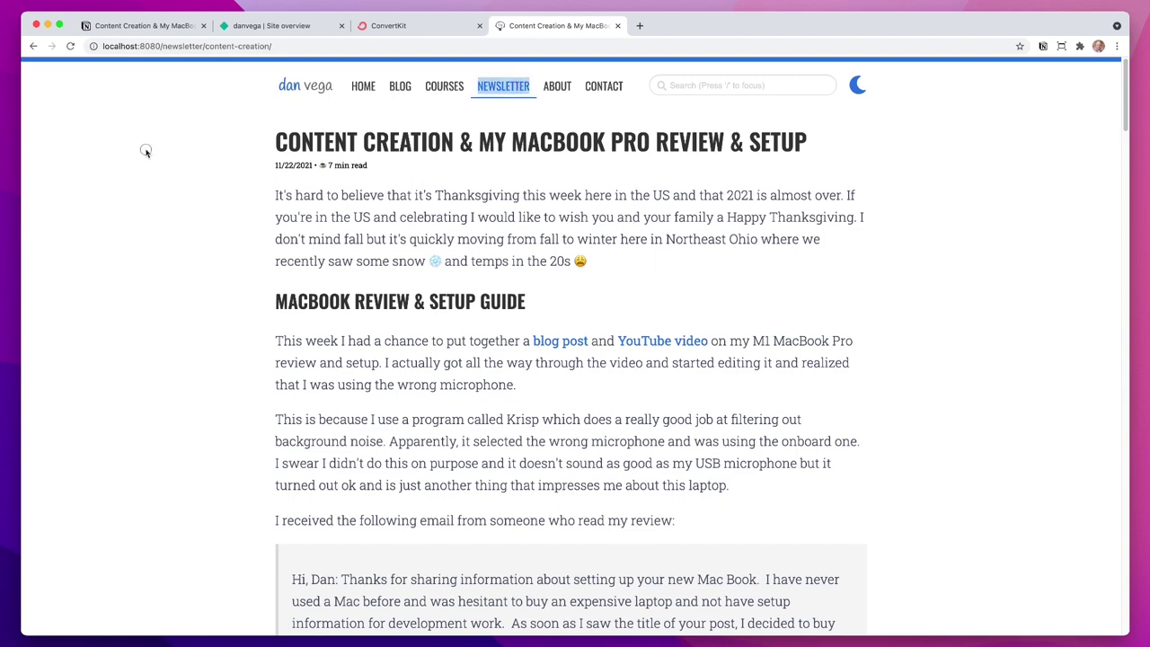
Open the live danvega.dev site in a new browser tab and go to its Newsletter page
left_click(640, 25)
type("danve")
key("Return")
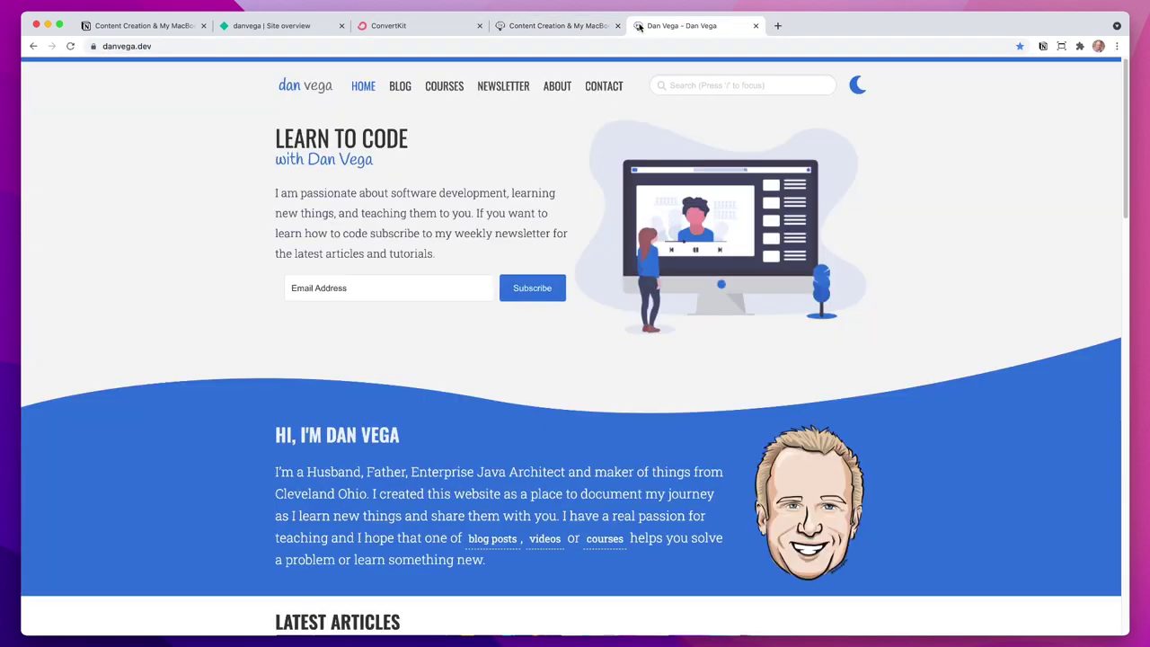
left_click(508, 85)
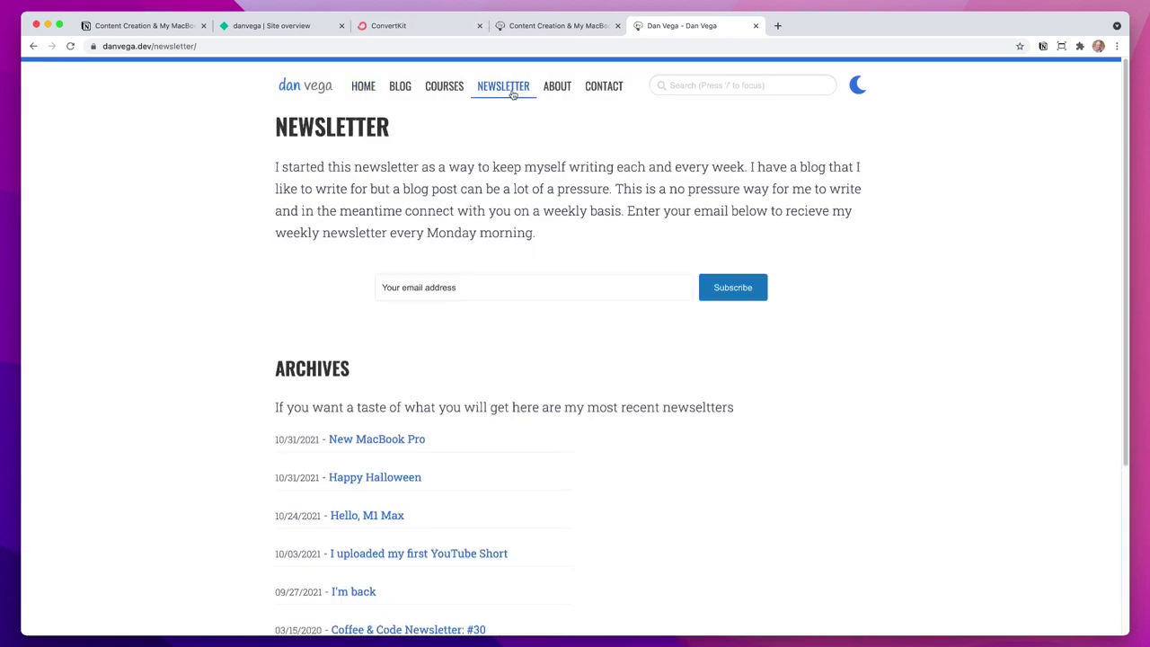